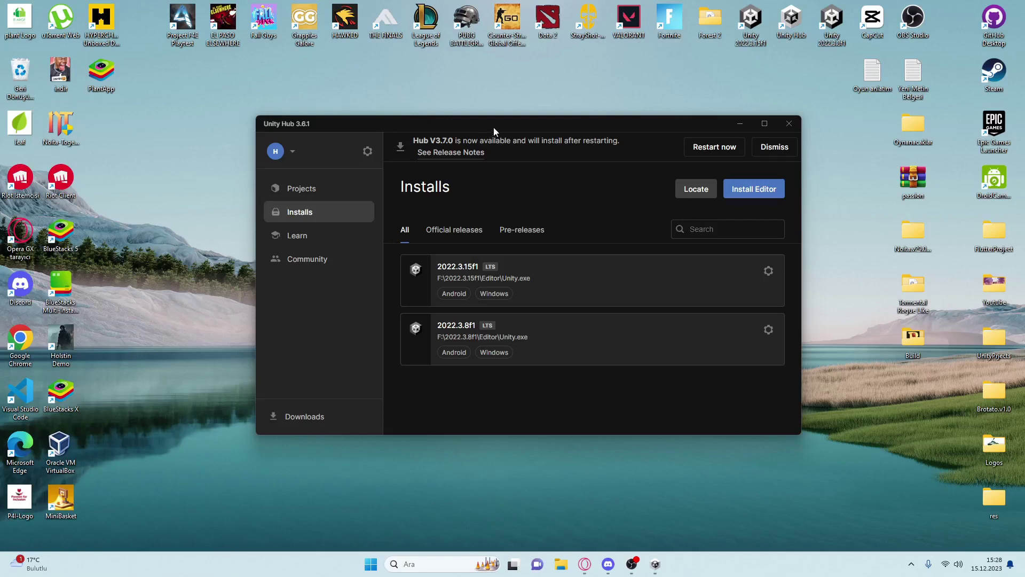
# From the Projects list, start a new 2022.3.15f1 project with the 3D Core template preselected
pyautogui.moveTo(493, 127); pyautogui.dragTo(464, 131)
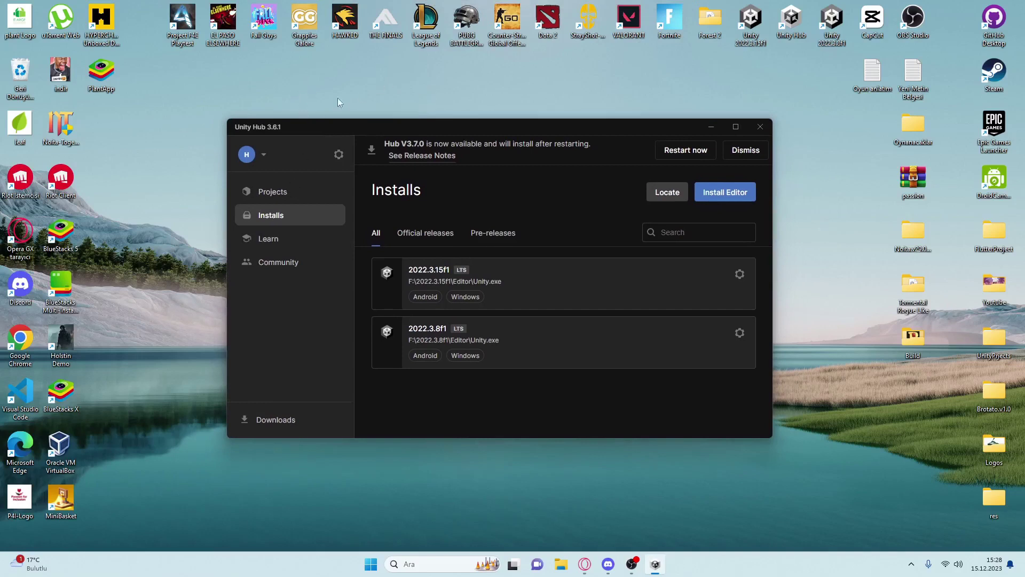
pyautogui.click(277, 192)
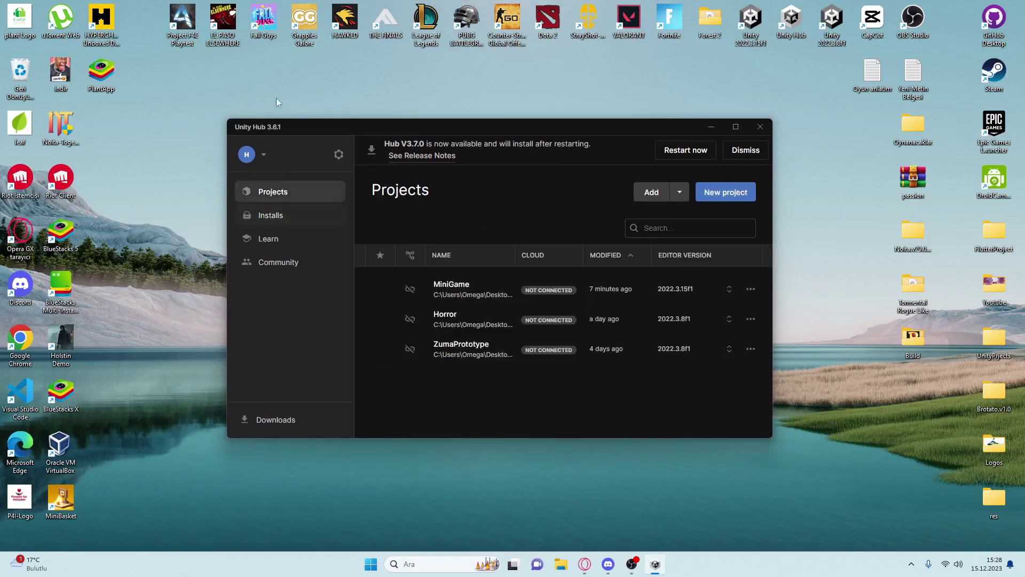
pyautogui.click(728, 195)
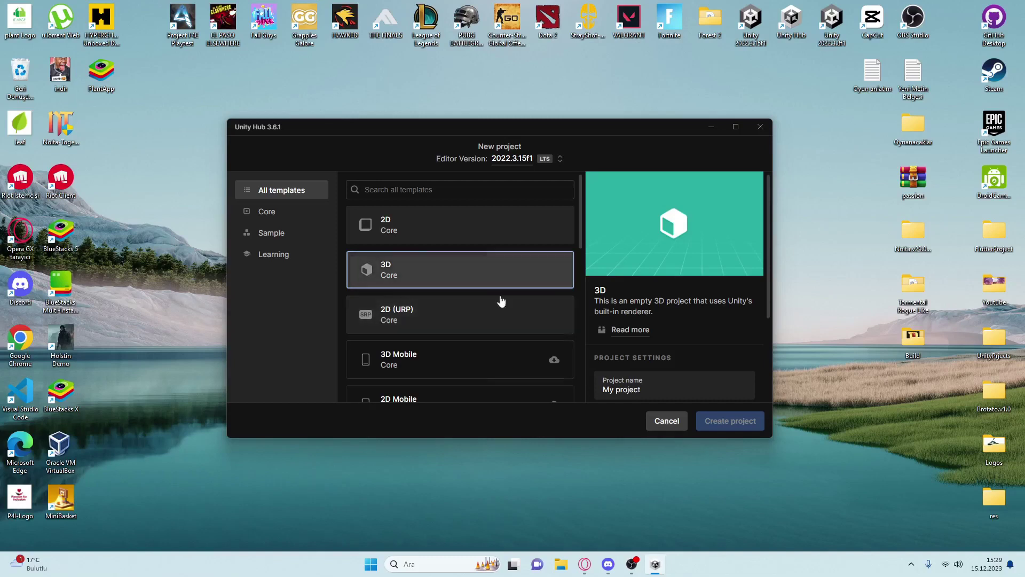
# Replace the default project name with ApkTest
pyautogui.click(660, 394)
pyautogui.hotkey('ctrl', 'a')
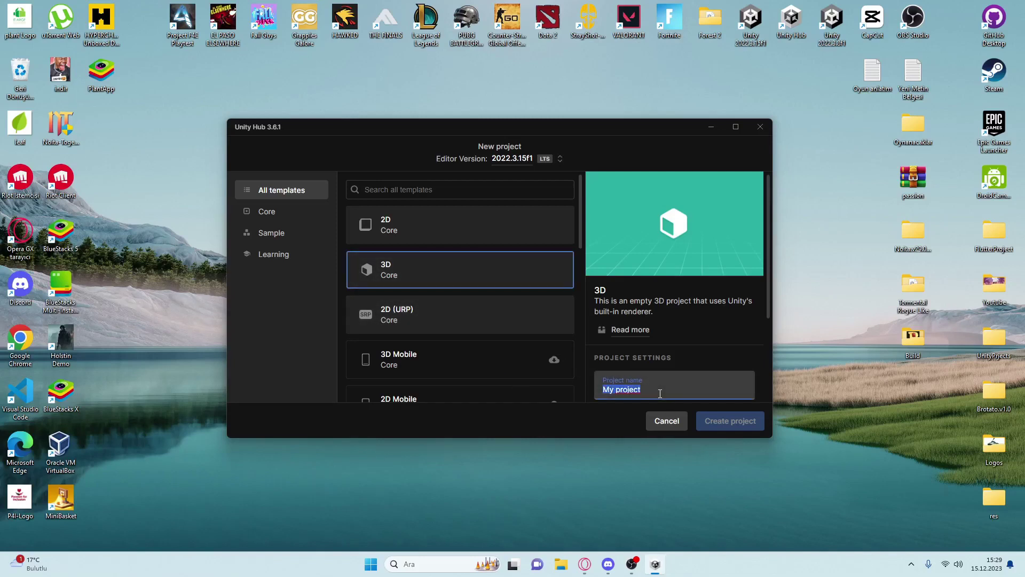
pyautogui.press('BackSpace')
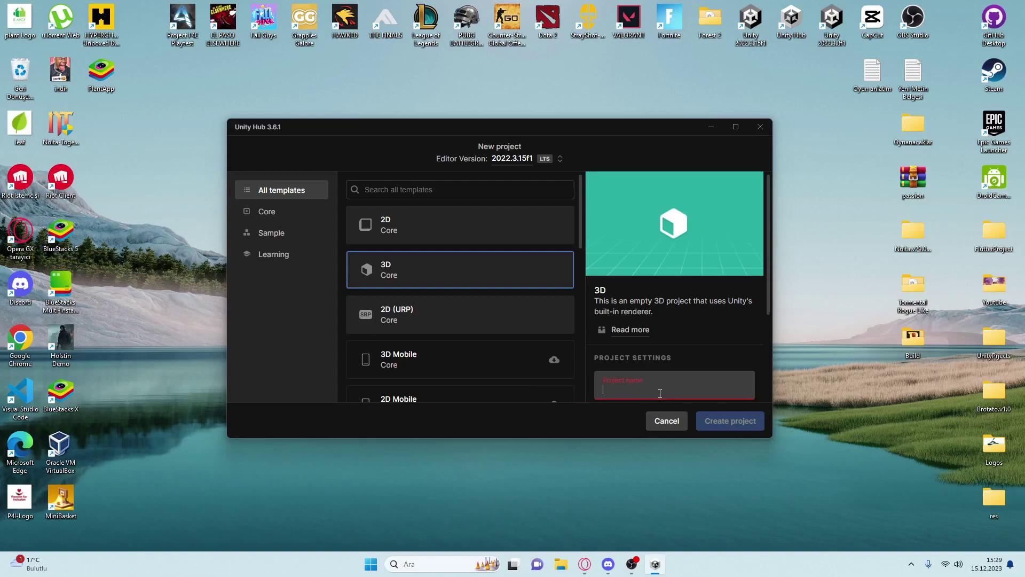
pyautogui.write('apk')
pyautogui.press('BackSpace')
pyautogui.press('BackSpace')
pyautogui.press('BackSpace')
pyautogui.write('Apk')
pyautogui.write('Test')
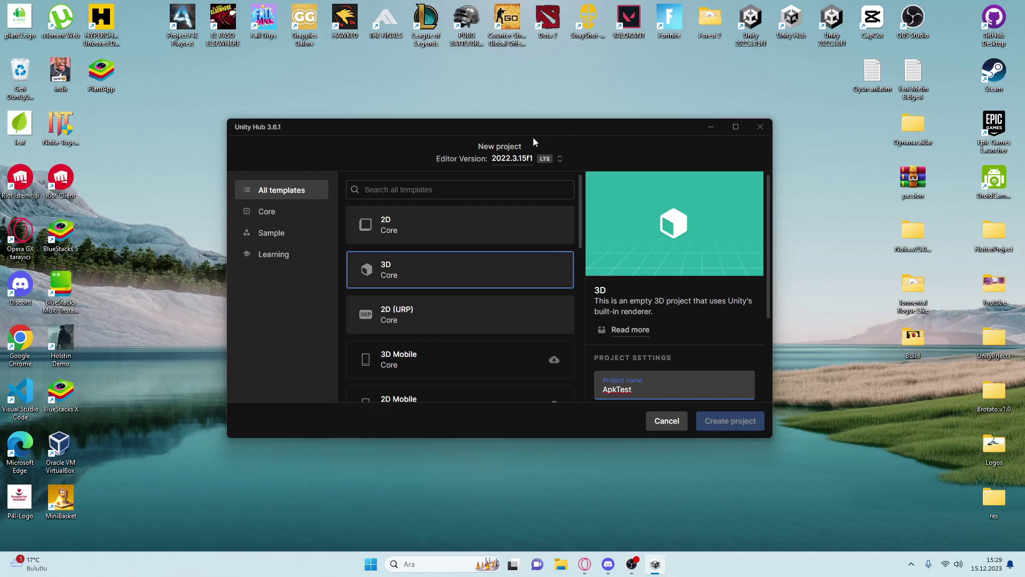
pyautogui.click(831, 42)
pyautogui.click(614, 126)
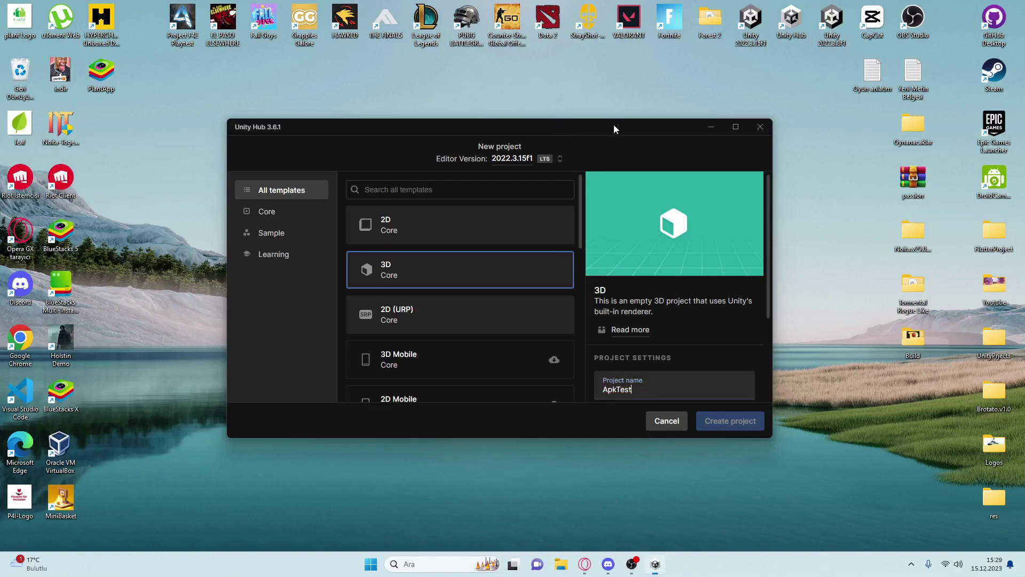
pyautogui.moveTo(558, 127); pyautogui.dragTo(550, 126)
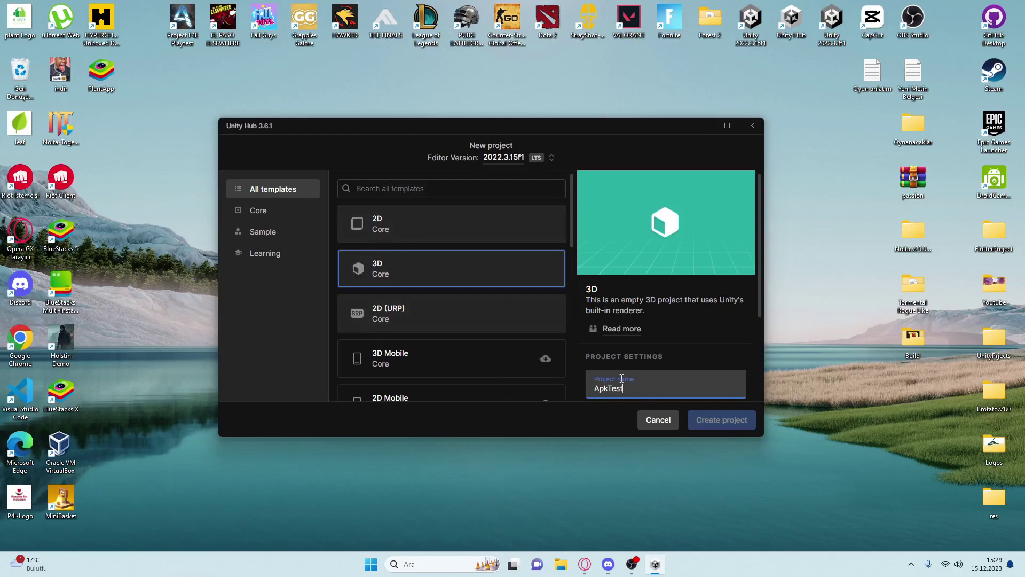
pyautogui.moveTo(516, 131); pyautogui.dragTo(522, 125)
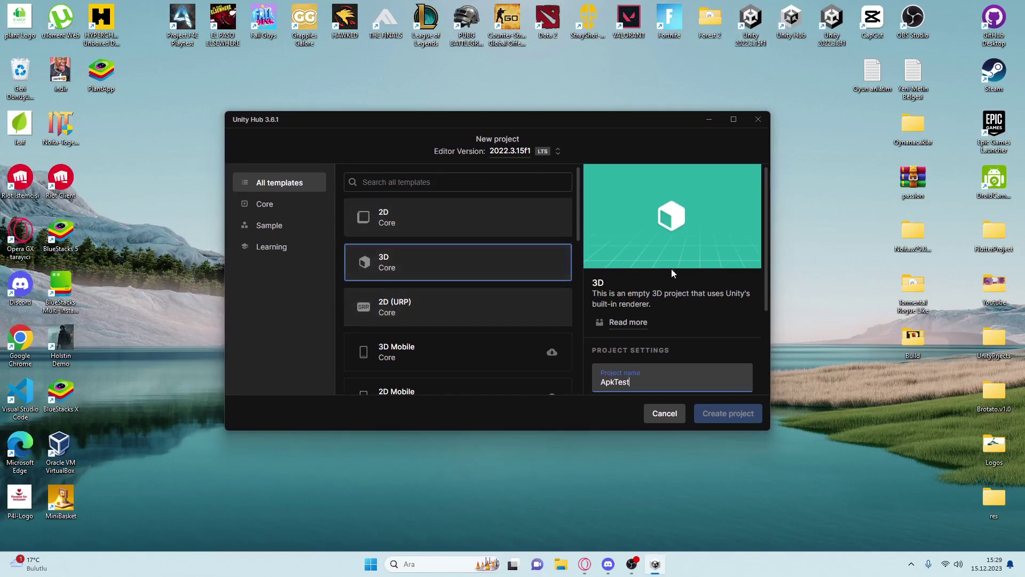
pyautogui.scroll(-3, 672, 270)
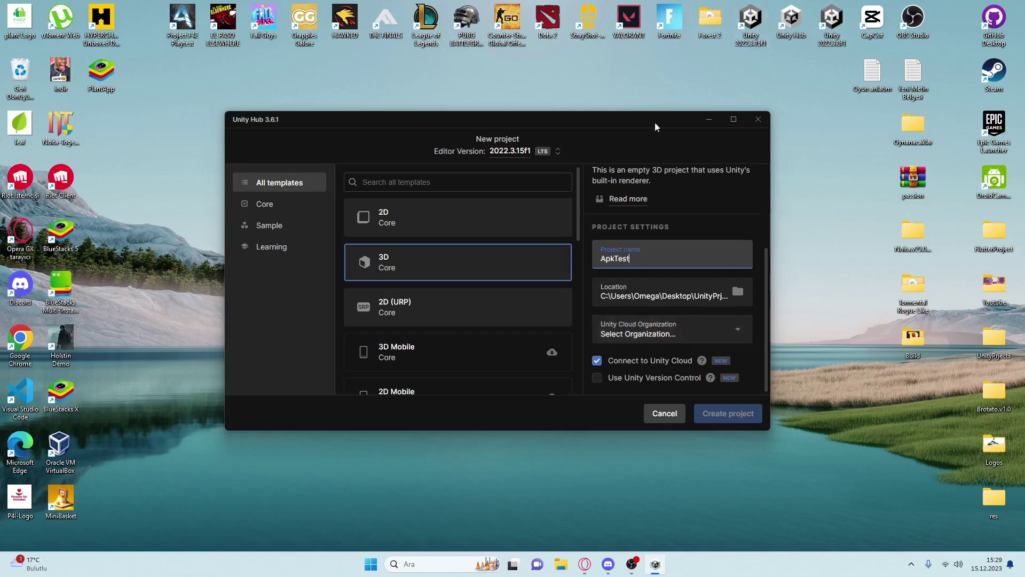
# Pick an organization, leave Connect to Unity Cloud unchecked, and create the project
pyautogui.click(732, 336)
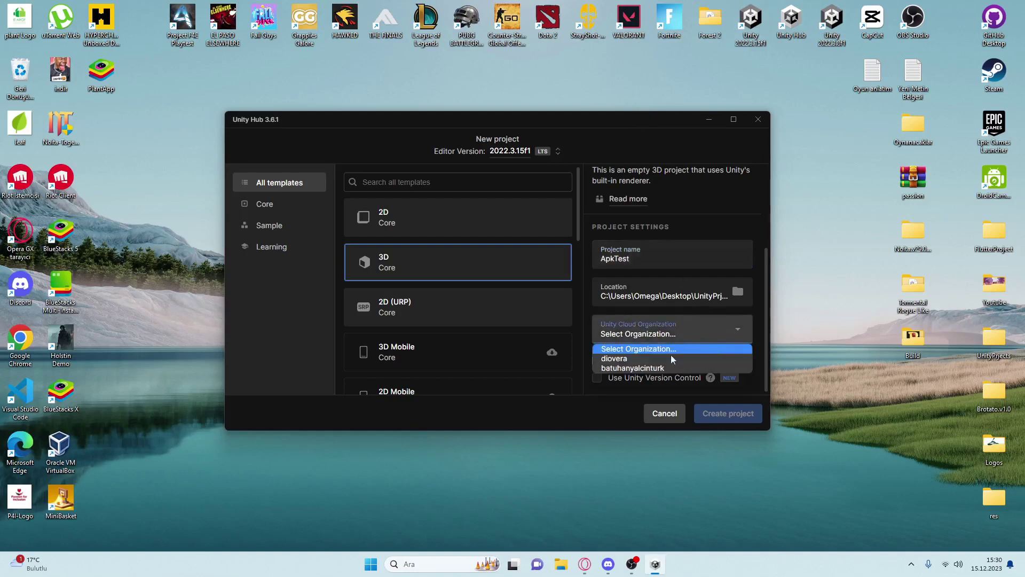
pyautogui.click(670, 359)
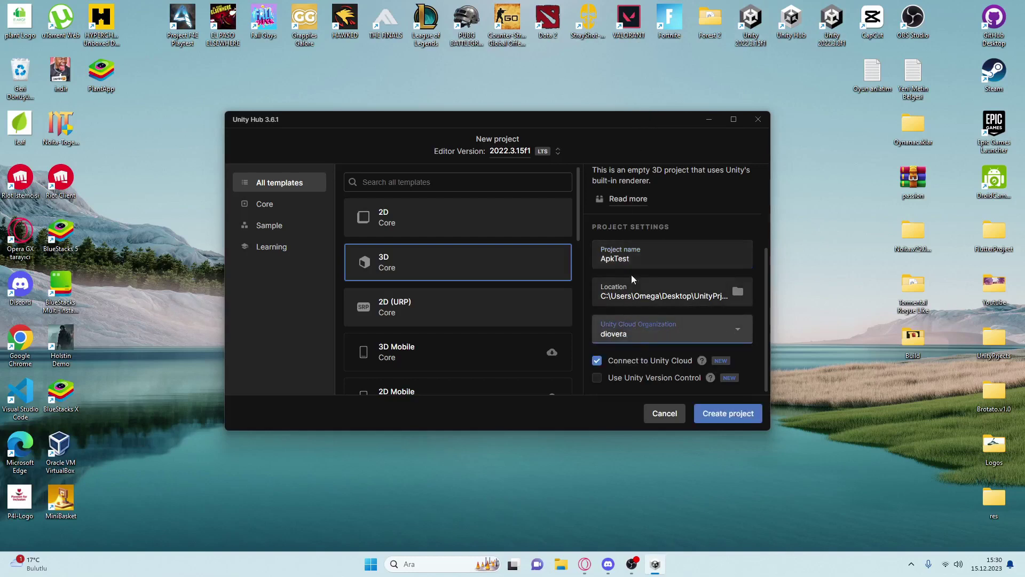
pyautogui.moveTo(613, 134); pyautogui.dragTo(611, 128)
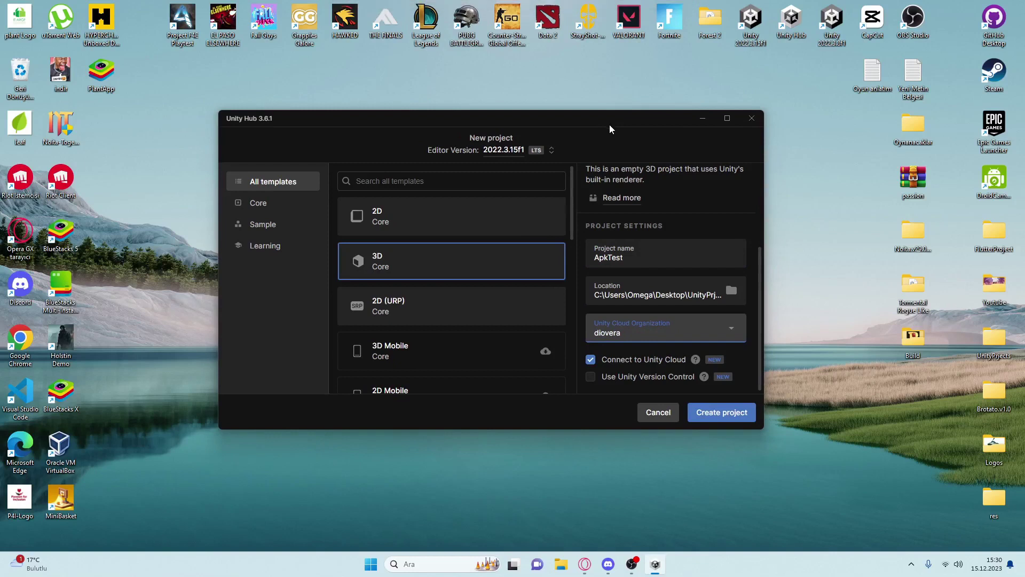
pyautogui.click(592, 360)
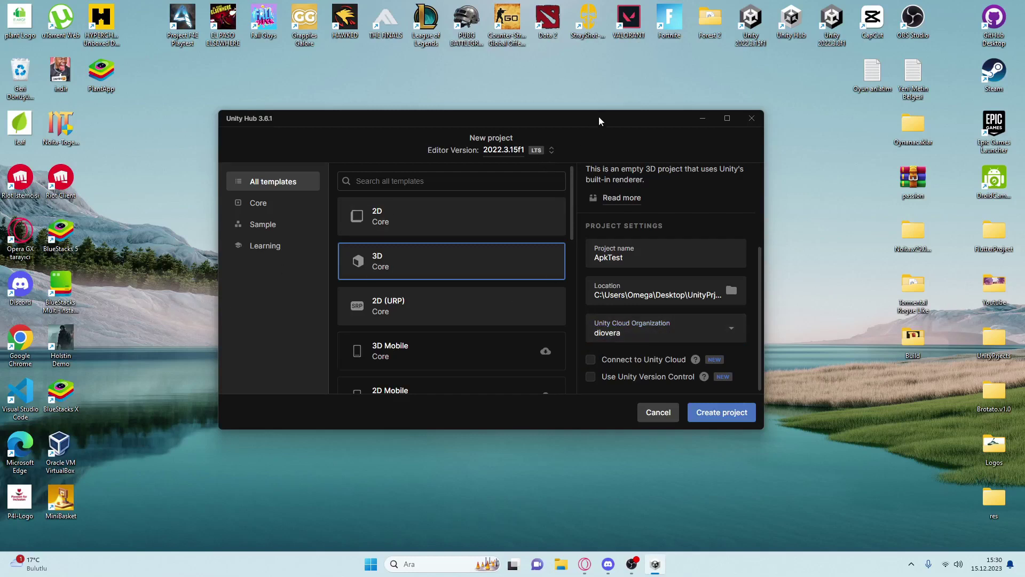
pyautogui.moveTo(599, 120)
pyautogui.mouseDown()
pyautogui.moveTo(585, 133)
pyautogui.moveTo(545, 120)
pyautogui.mouseUp()
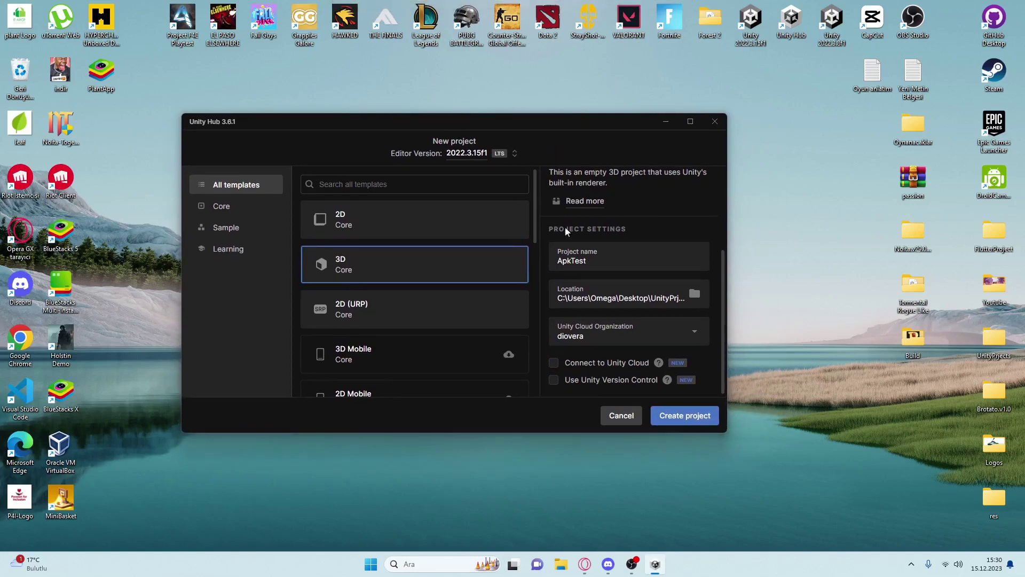
pyautogui.click(554, 363)
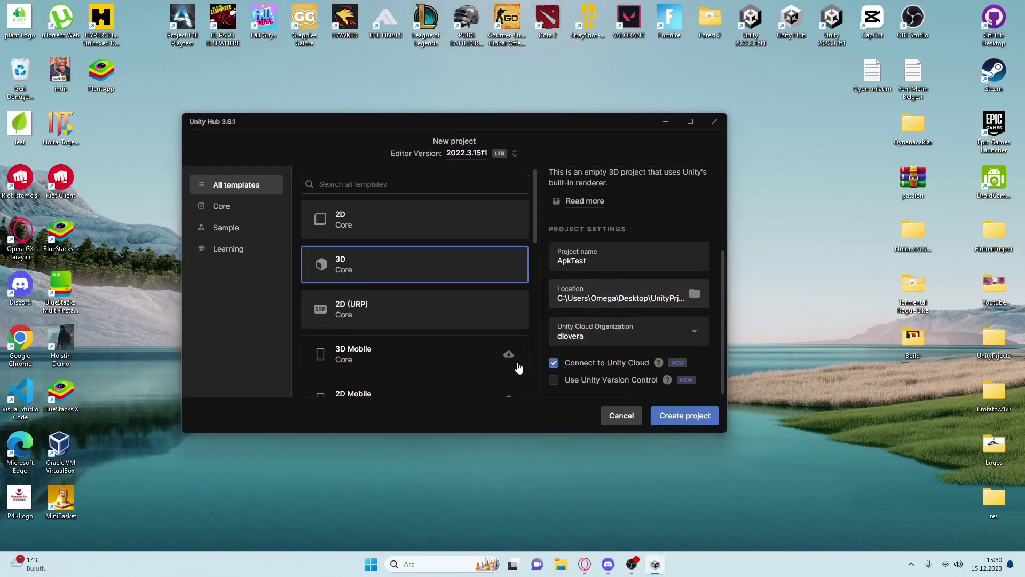
pyautogui.click(554, 363)
pyautogui.click(685, 423)
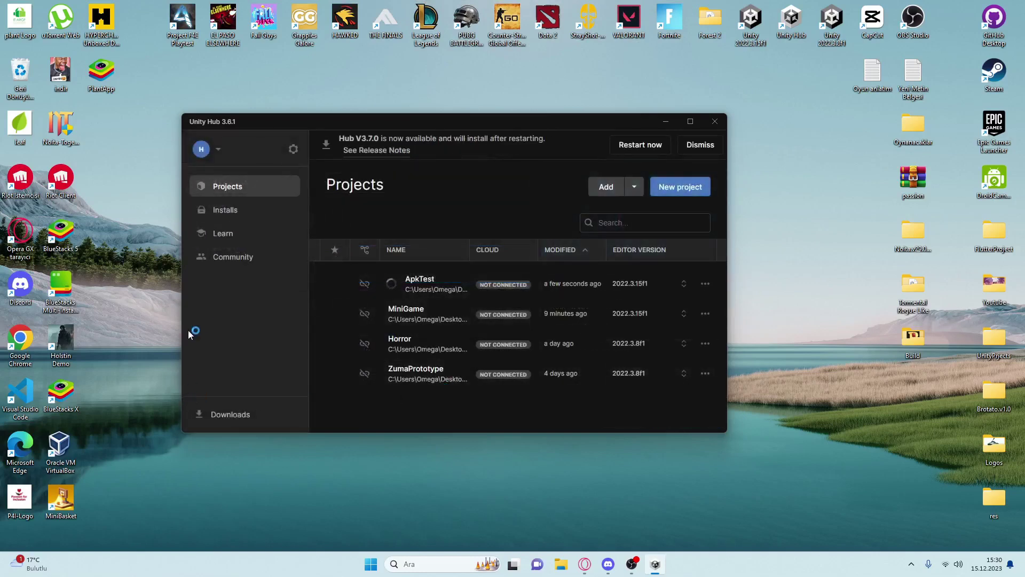
# Minimize Unity Hub, look at SampleScene in Assets > Scenes, and widen the Scene view
pyautogui.moveTo(482, 122); pyautogui.dragTo(468, 130)
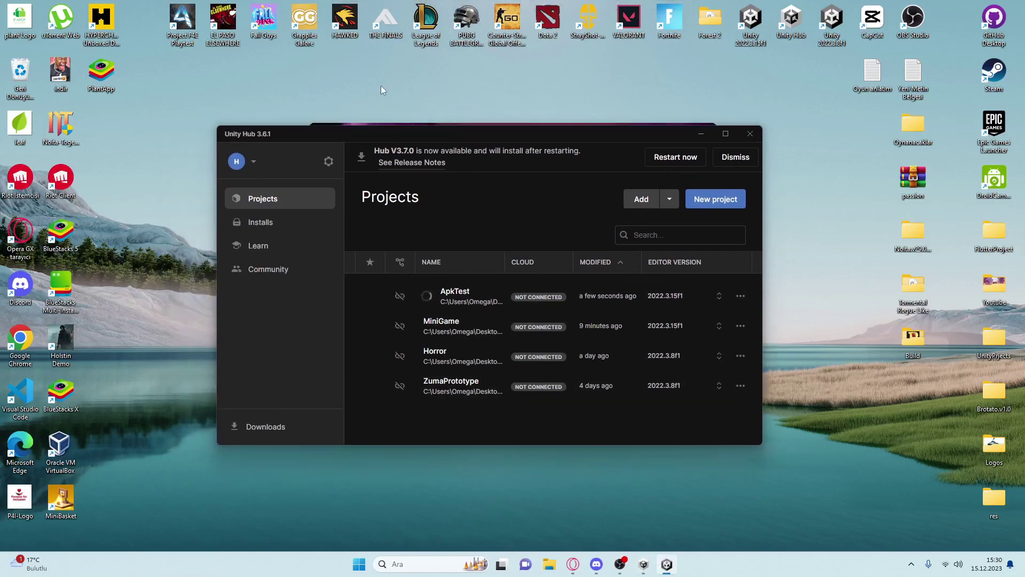
pyautogui.click(700, 134)
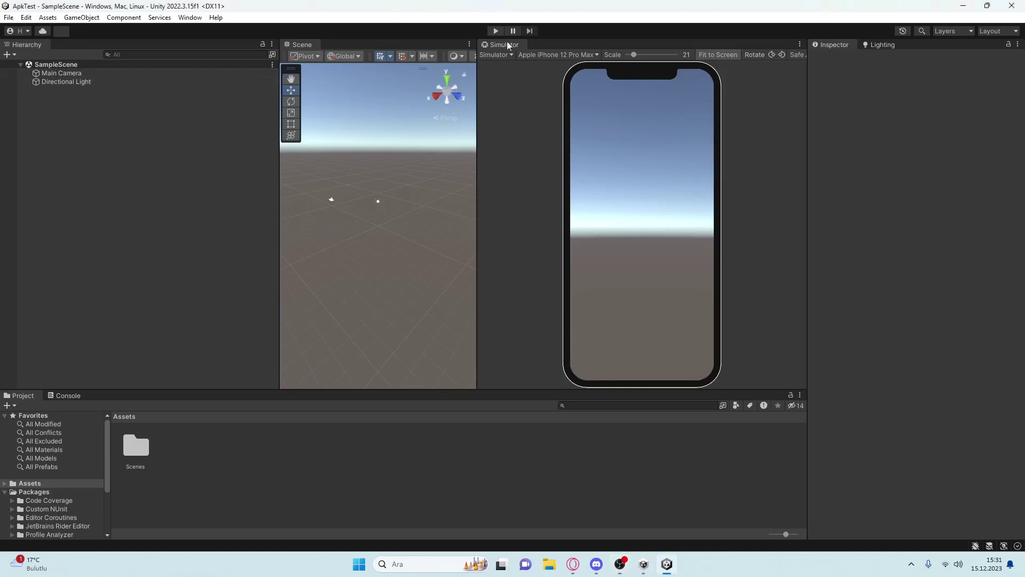
pyautogui.scroll(-3, 42, 508)
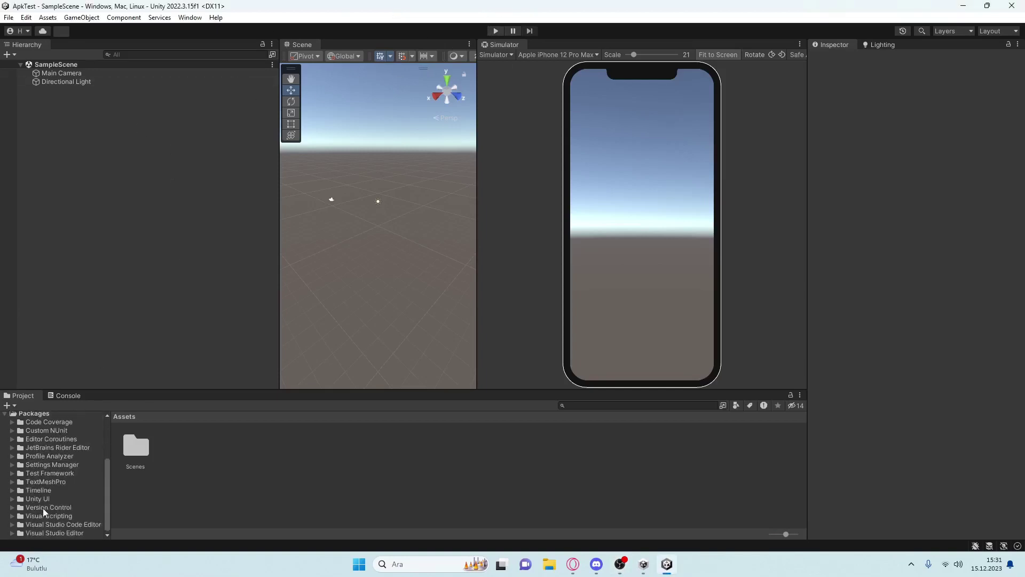
pyautogui.scroll(3, 43, 509)
pyautogui.doubleClick(136, 446)
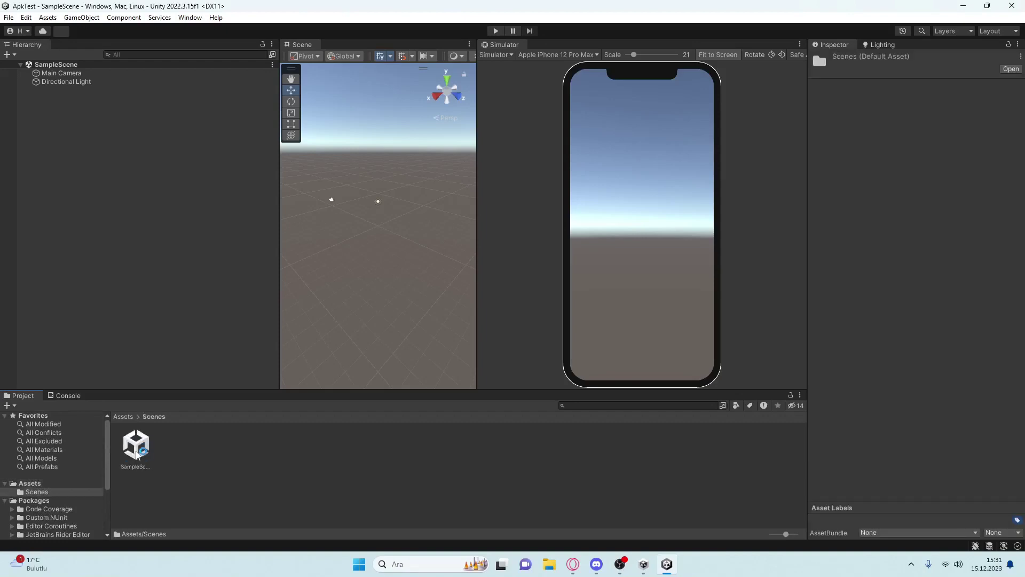
pyautogui.click(135, 447)
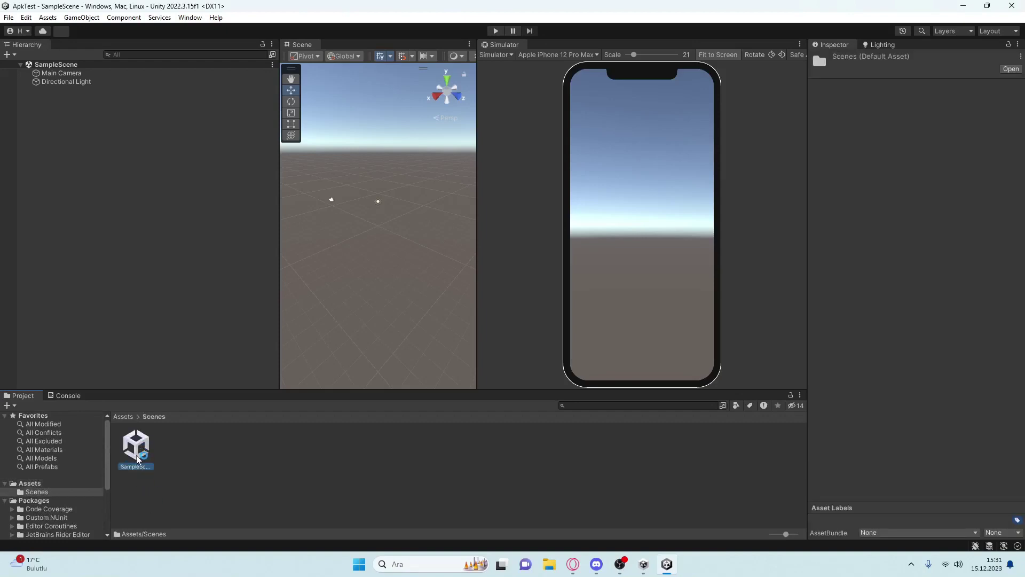
pyautogui.click(123, 417)
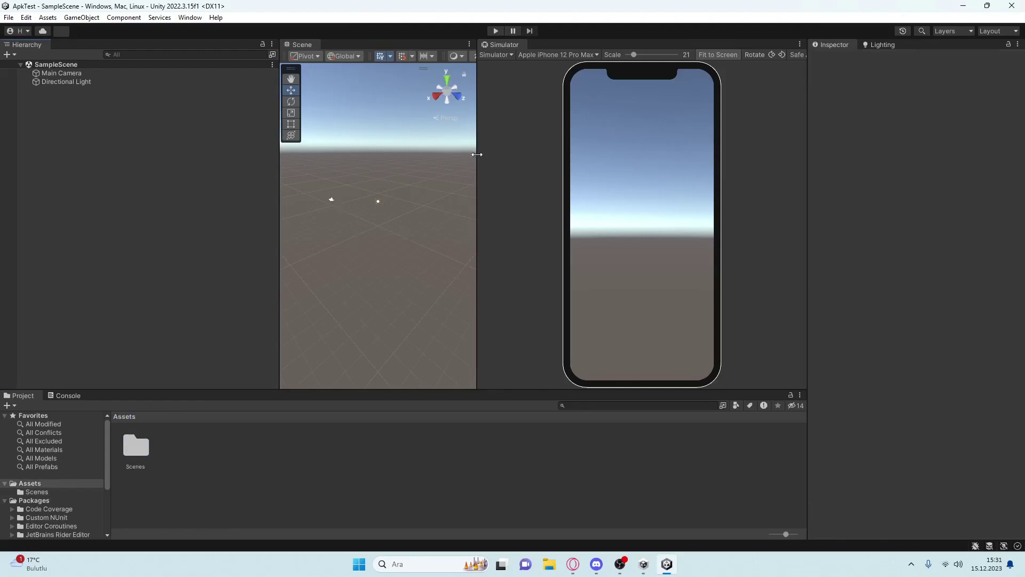
pyautogui.moveTo(477, 155); pyautogui.dragTo(509, 155)
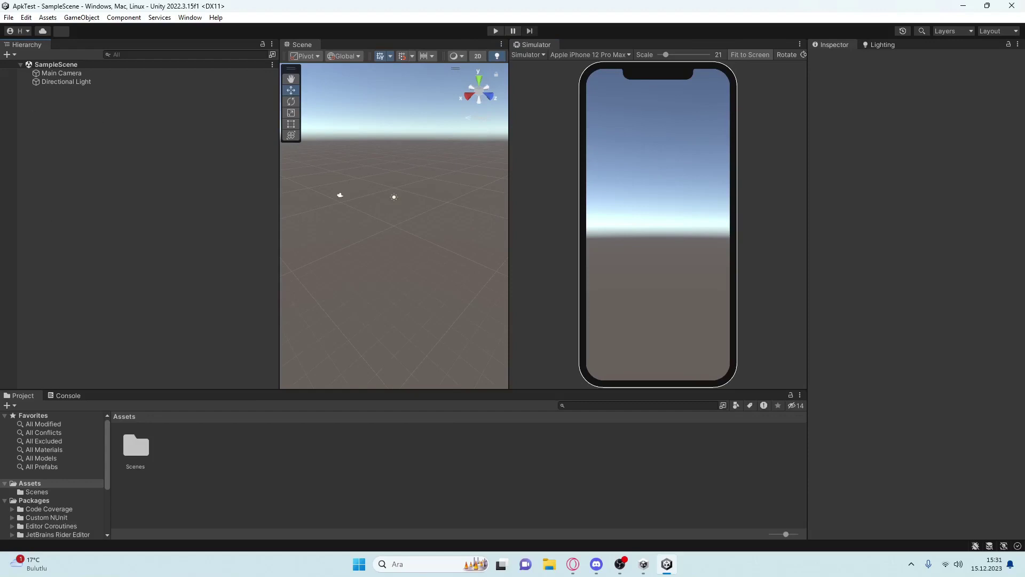
pyautogui.hotkey('alt', 'Tab')
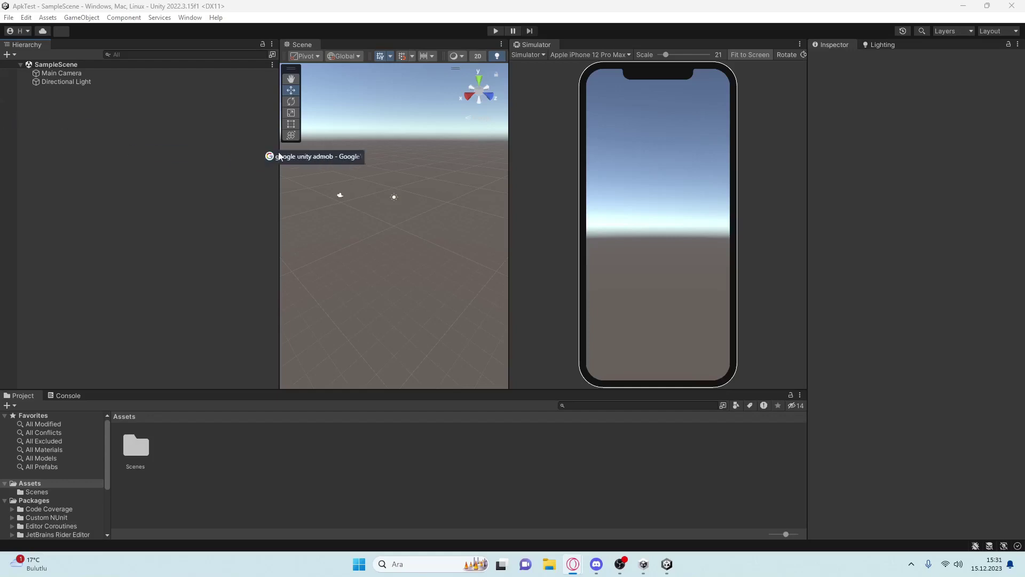
# In Opera GX, open the Unity Get started guide link from the search results
pyautogui.hotkey('alt', 'Tab')
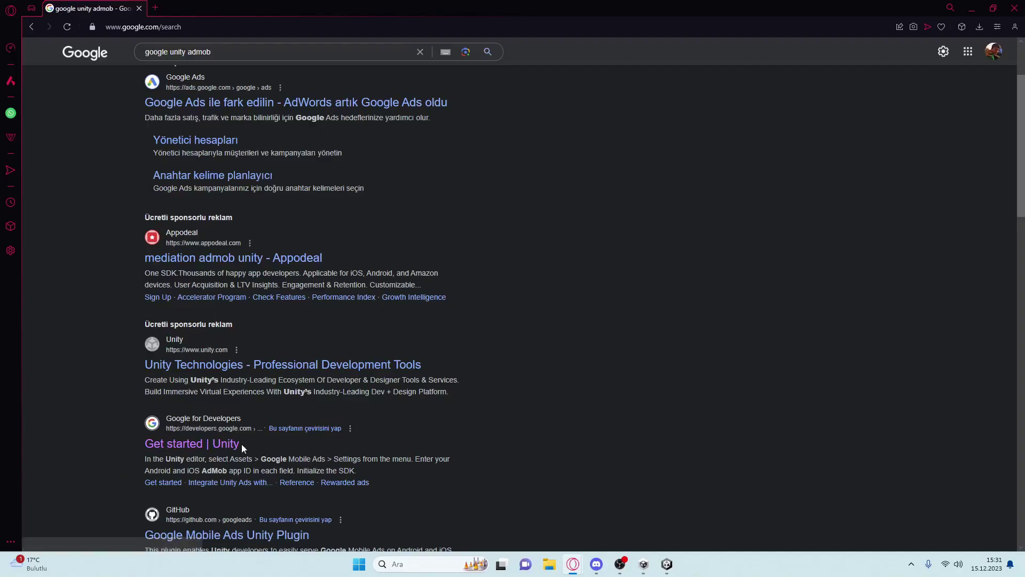
pyautogui.click(195, 444)
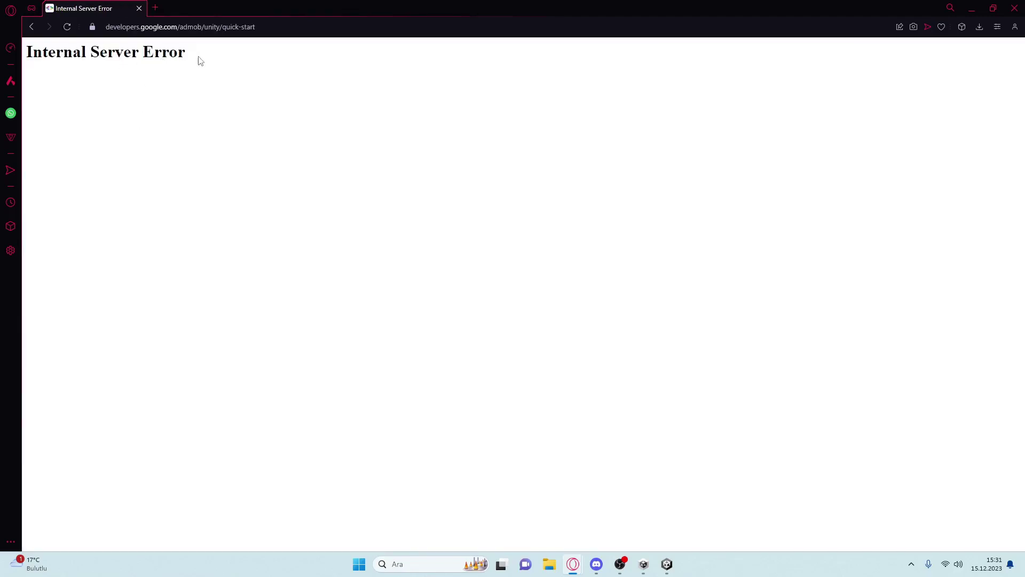
pyautogui.moveTo(197, 59); pyautogui.dragTo(107, 80)
pyautogui.click(249, 74)
# Reach the Google Mobile Ads Unity Plugin GitHub releases list via the v8.5.2 history entry, then return to Unity
pyautogui.click(213, 26)
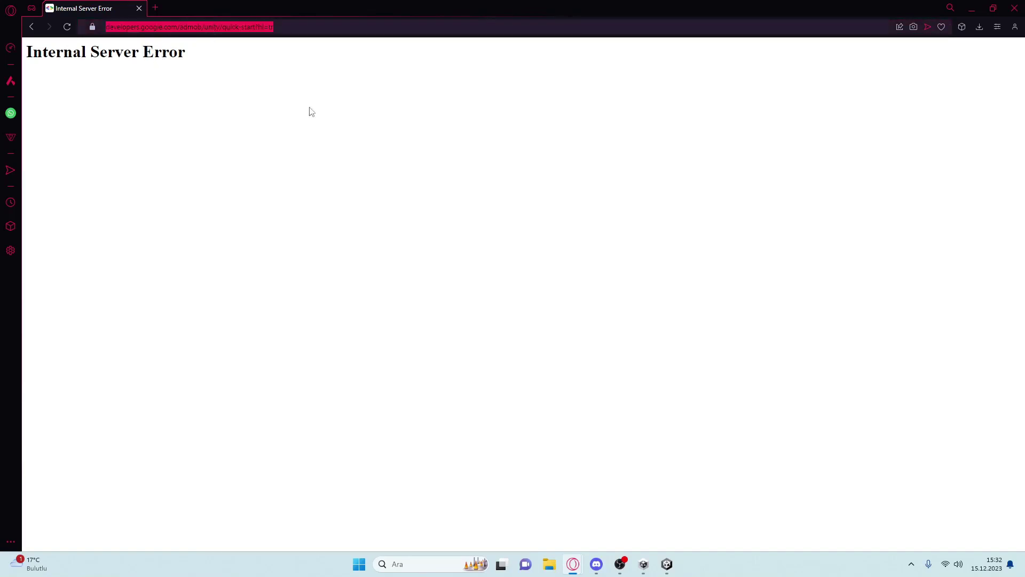
pyautogui.write('g')
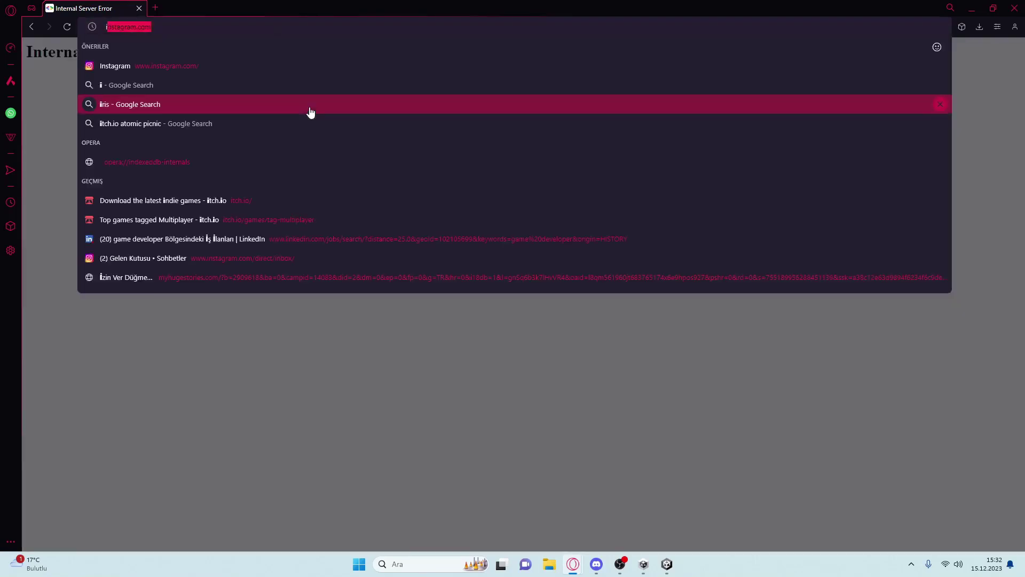
pyautogui.write('ith')
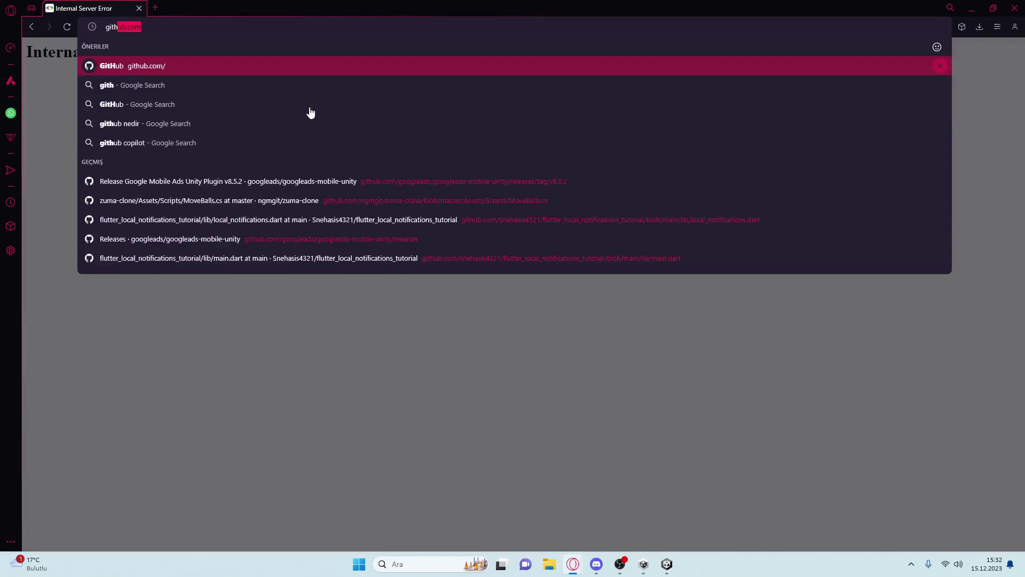
pyautogui.press('Down')
pyautogui.press('Down')
pyautogui.press('Down')
pyautogui.press('Down')
pyautogui.press('Down')
pyautogui.press('Down')
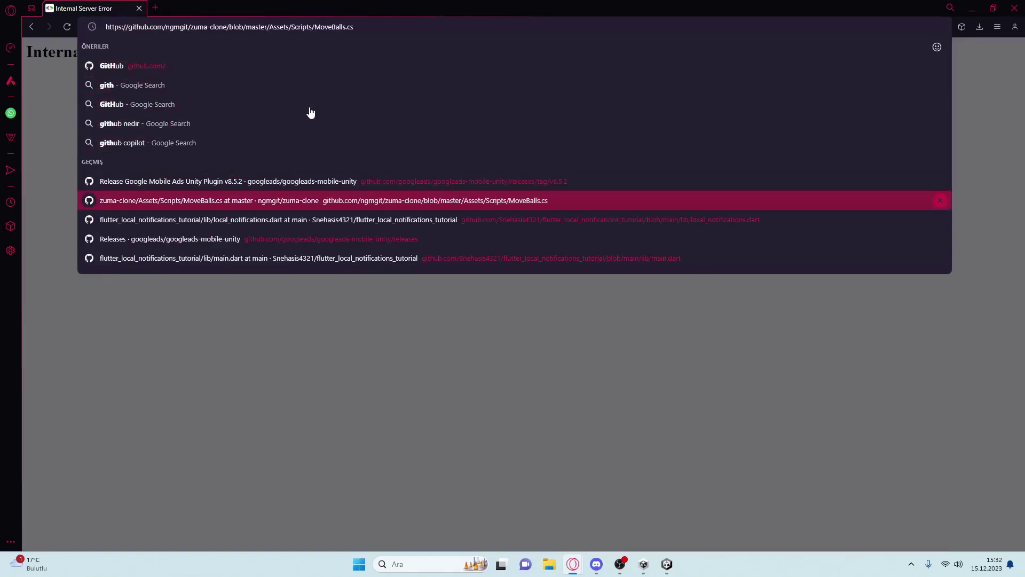
pyautogui.press('Up')
pyautogui.press('Return')
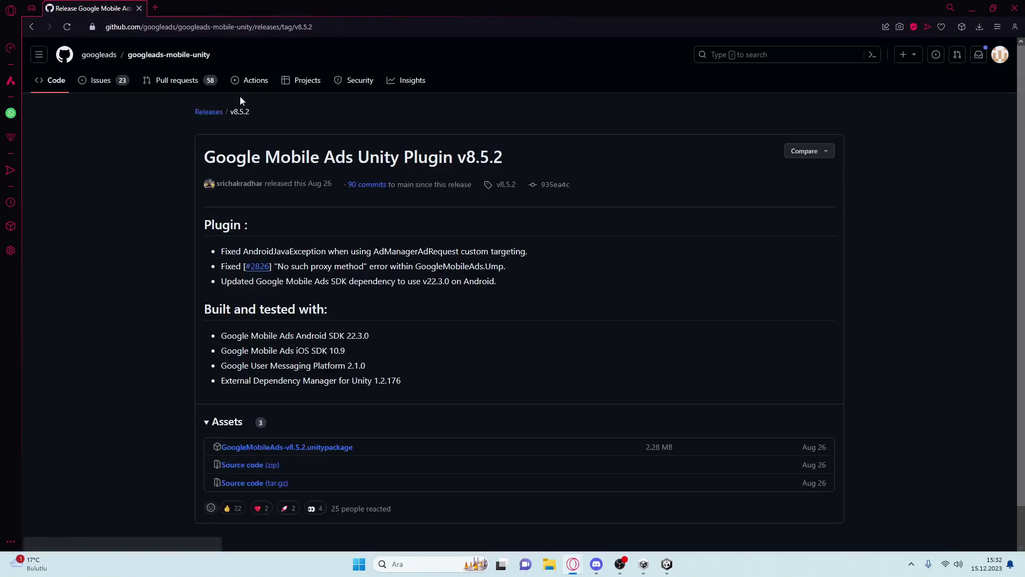
pyautogui.click(211, 112)
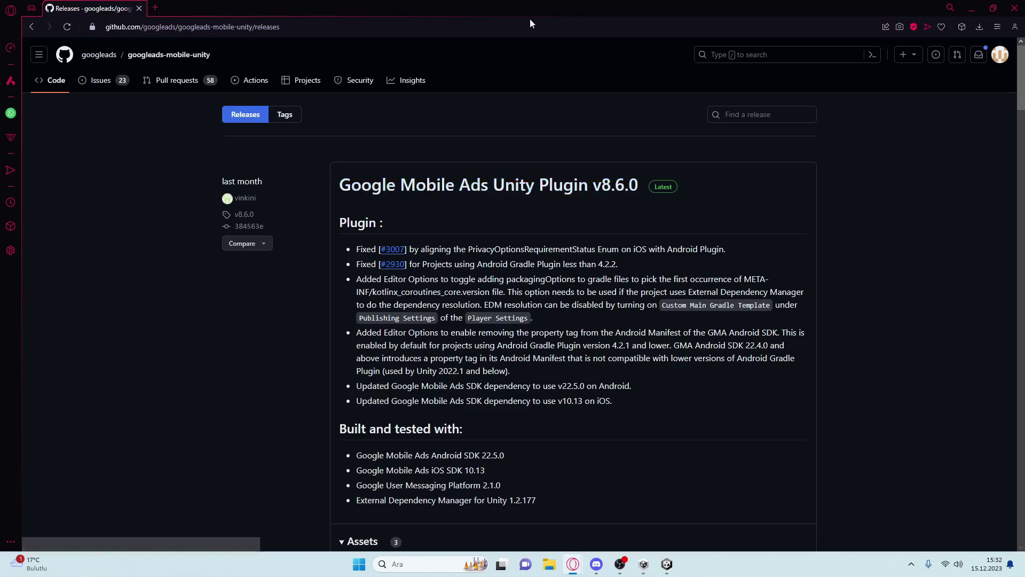
pyautogui.click(549, 564)
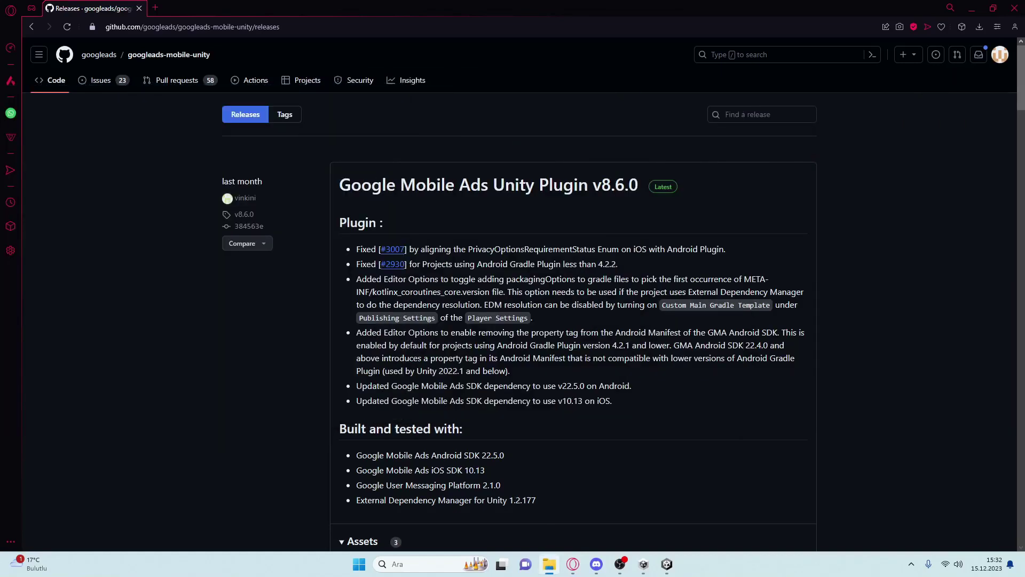
pyautogui.click(667, 563)
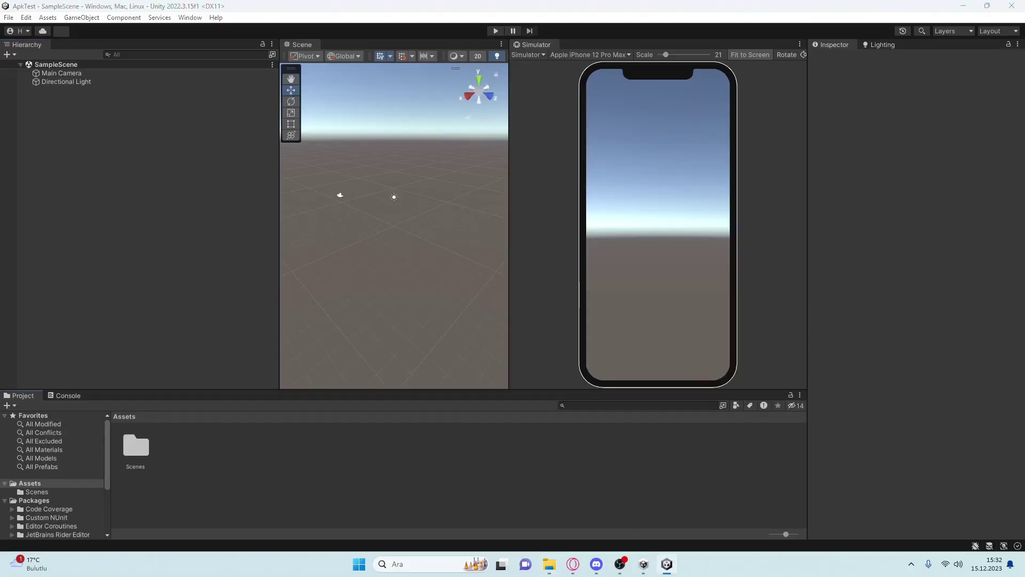
# Drop the GoogleMobileAds-v8.6.0 .unitypackage into Assets and import all its files
pyautogui.moveTo(287, 477); pyautogui.dragTo(287, 477)
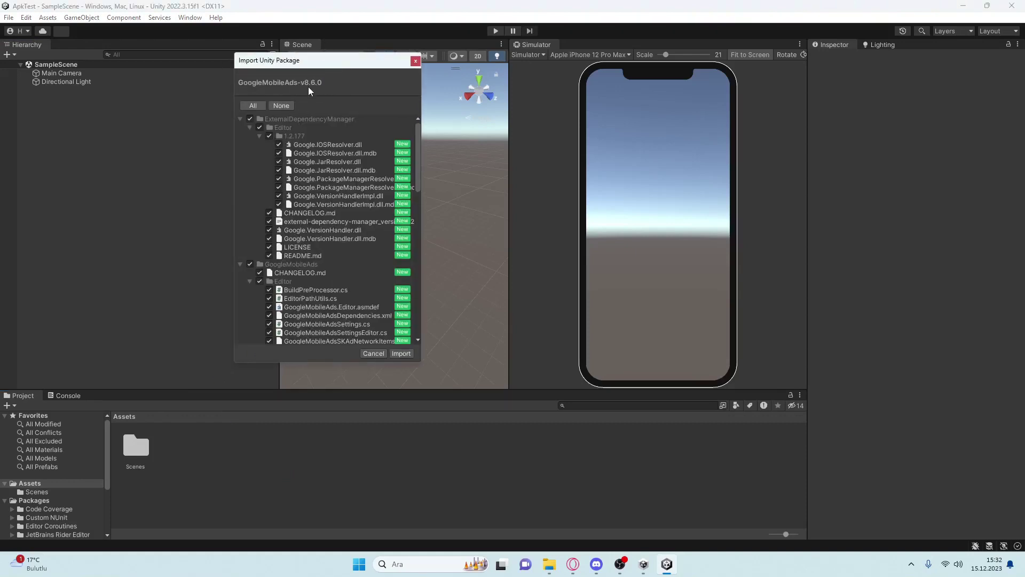
pyautogui.click(404, 353)
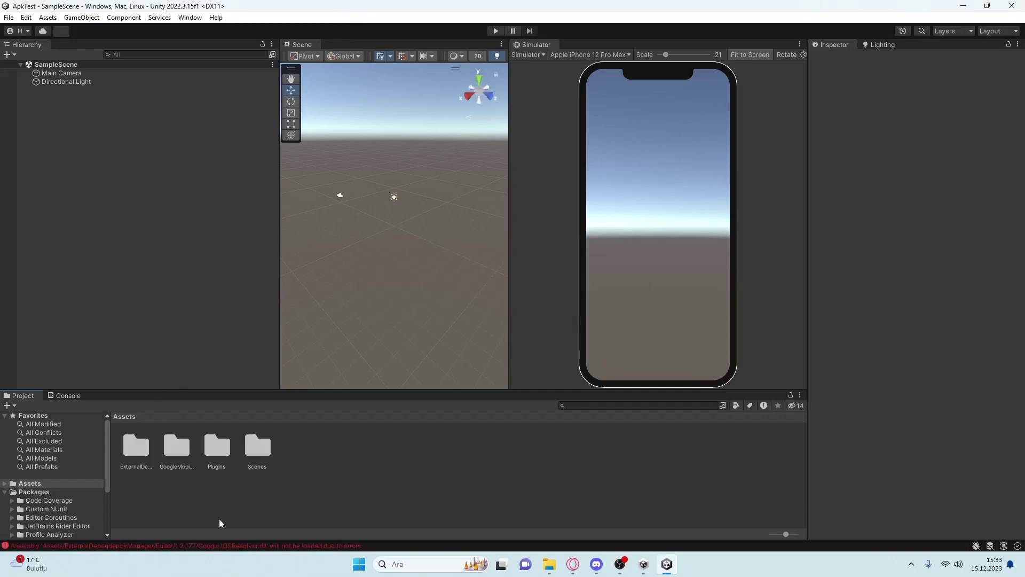
pyautogui.click(278, 545)
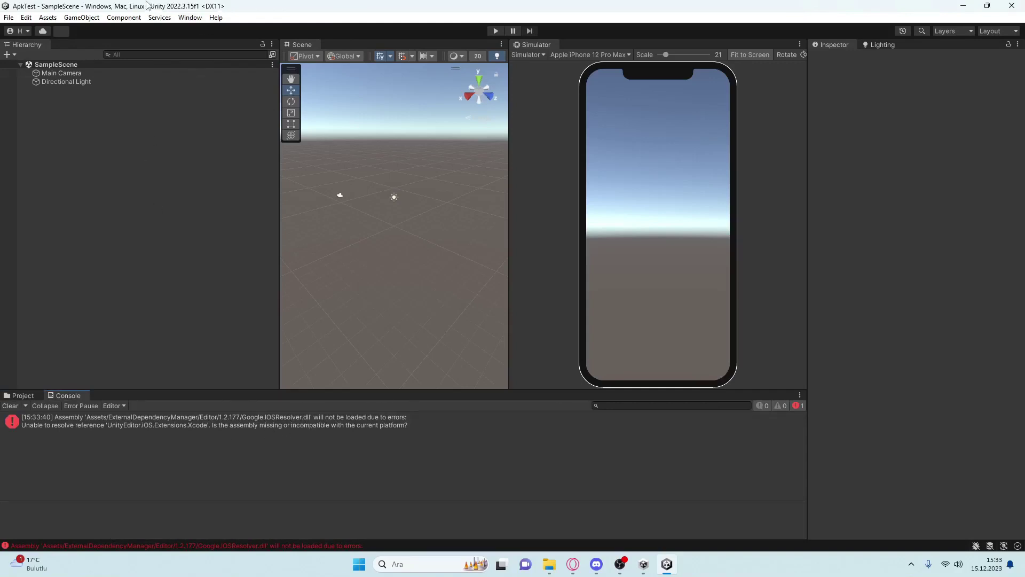
pyautogui.click(21, 395)
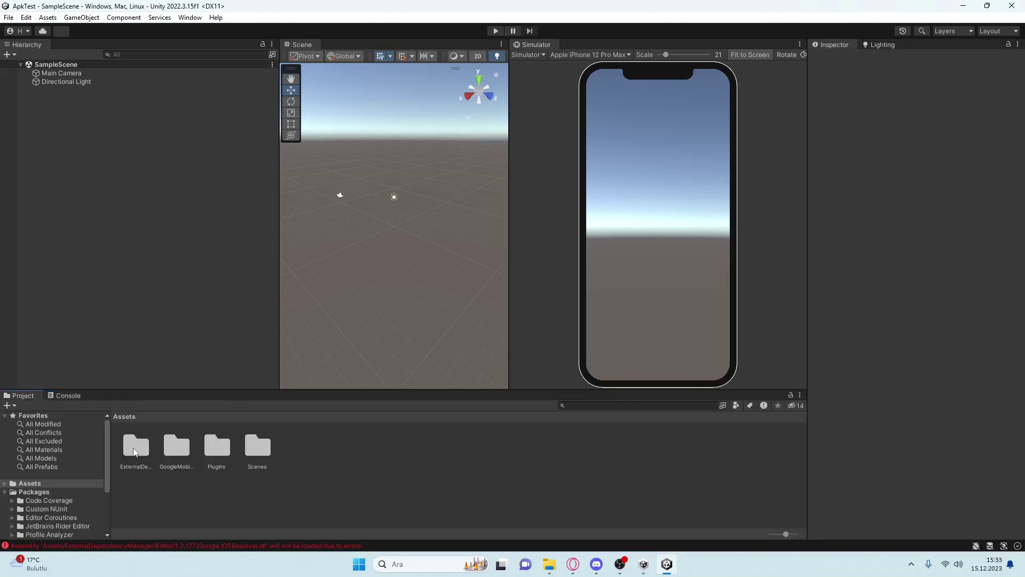
pyautogui.click(138, 452)
pyautogui.keyDown('shift'); pyautogui.click(171, 451); pyautogui.keyUp('shift')
pyautogui.click(225, 498)
pyautogui.click(46, 18)
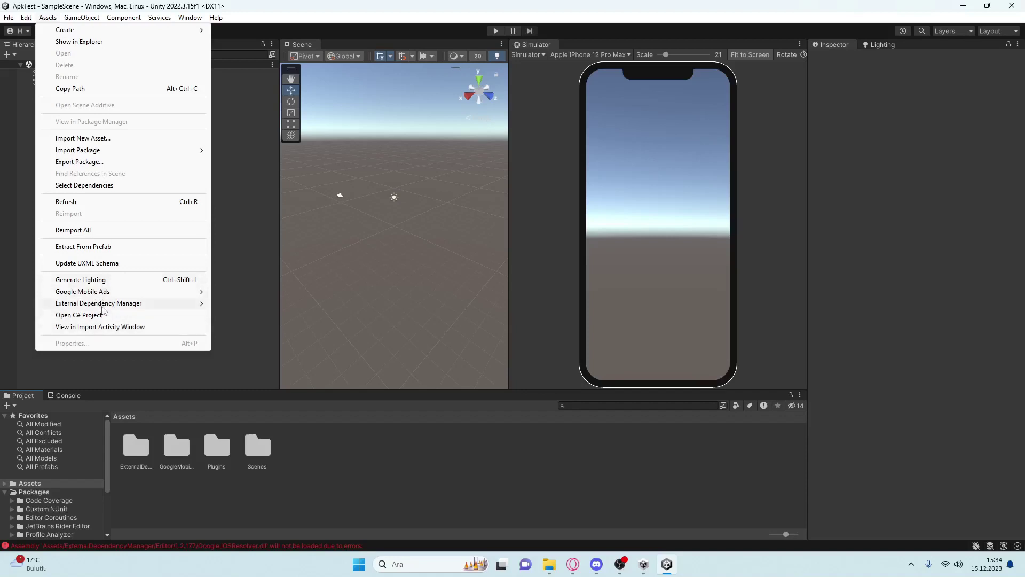
pyautogui.moveTo(103, 309)
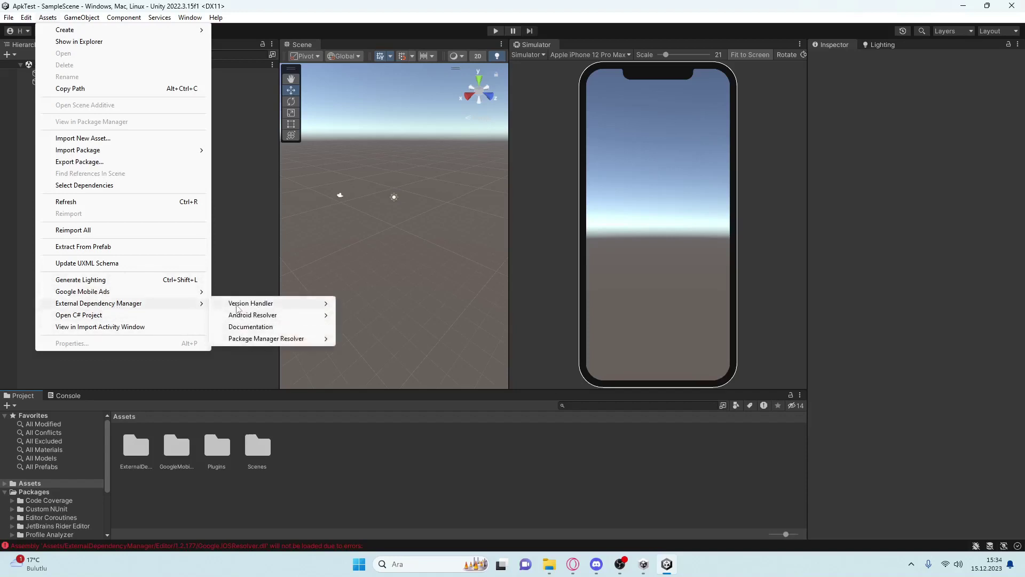
pyautogui.moveTo(267, 338)
pyautogui.click(367, 489)
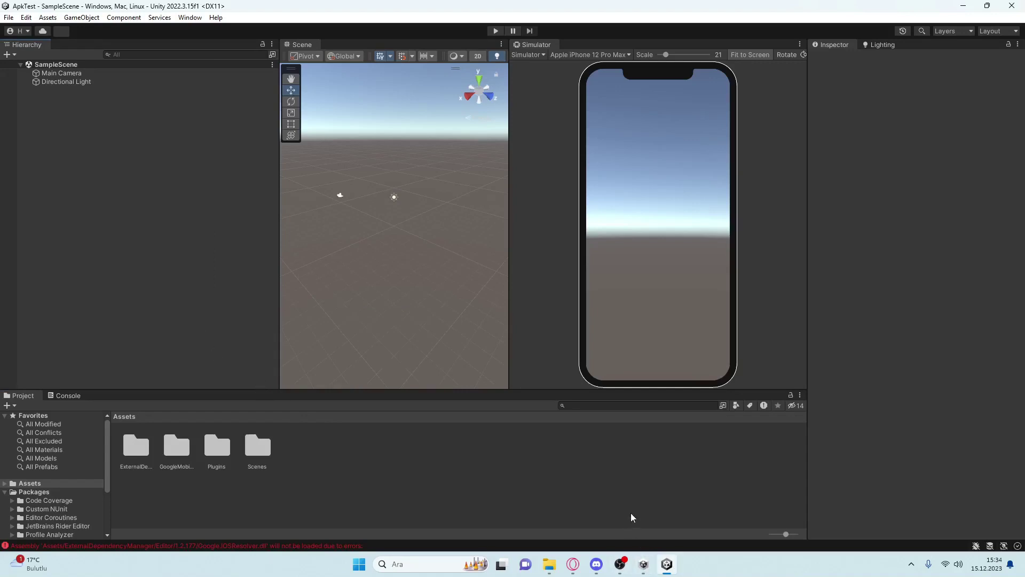
# List Unity Hub's installed editors 2022.3.15f1 and 2022.3.8f1 and open the 2022.3.15f1 options menu
pyautogui.click(645, 568)
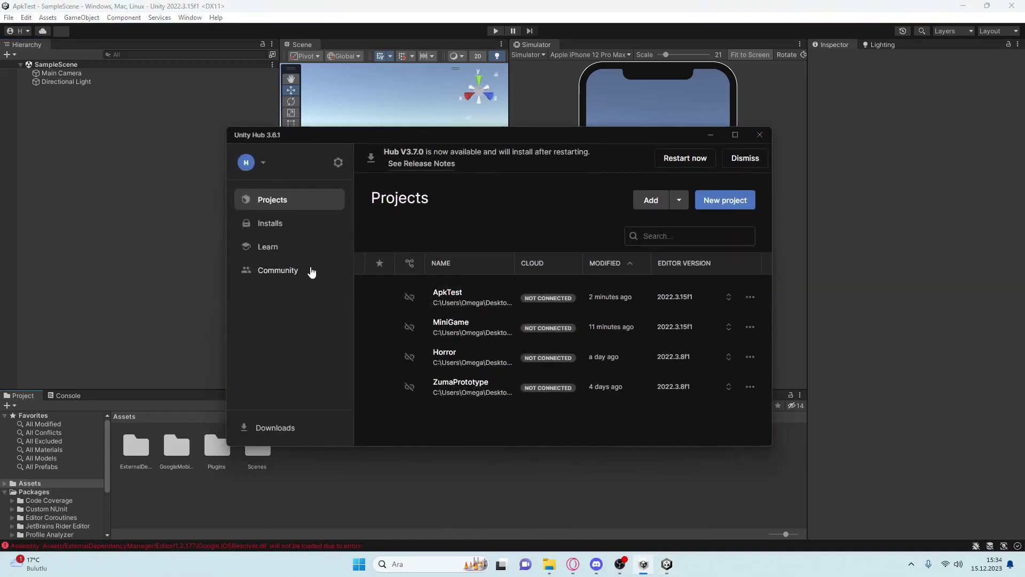
pyautogui.click(273, 227)
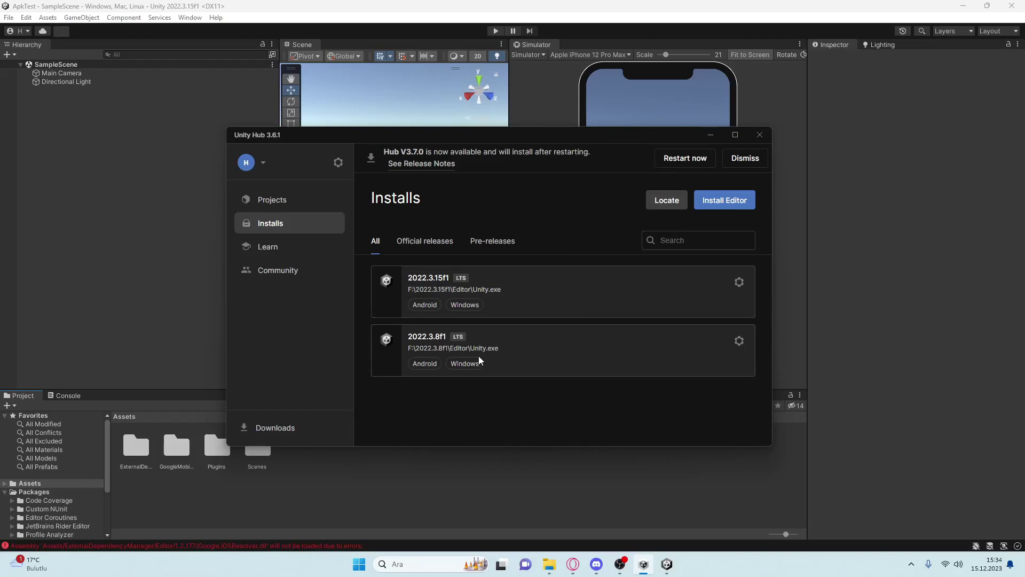
pyautogui.click(740, 341)
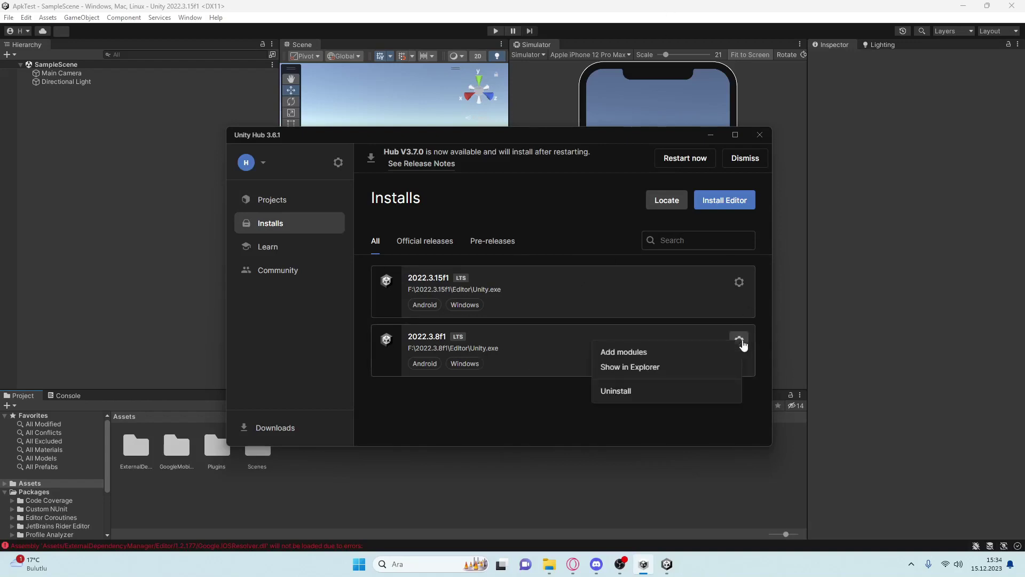
pyautogui.click(478, 420)
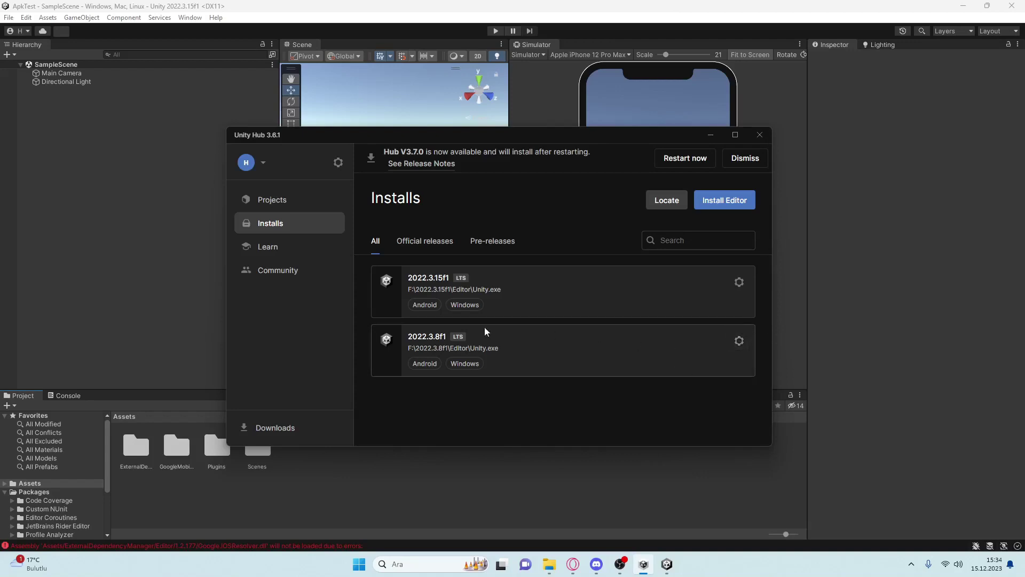
pyautogui.click(738, 286)
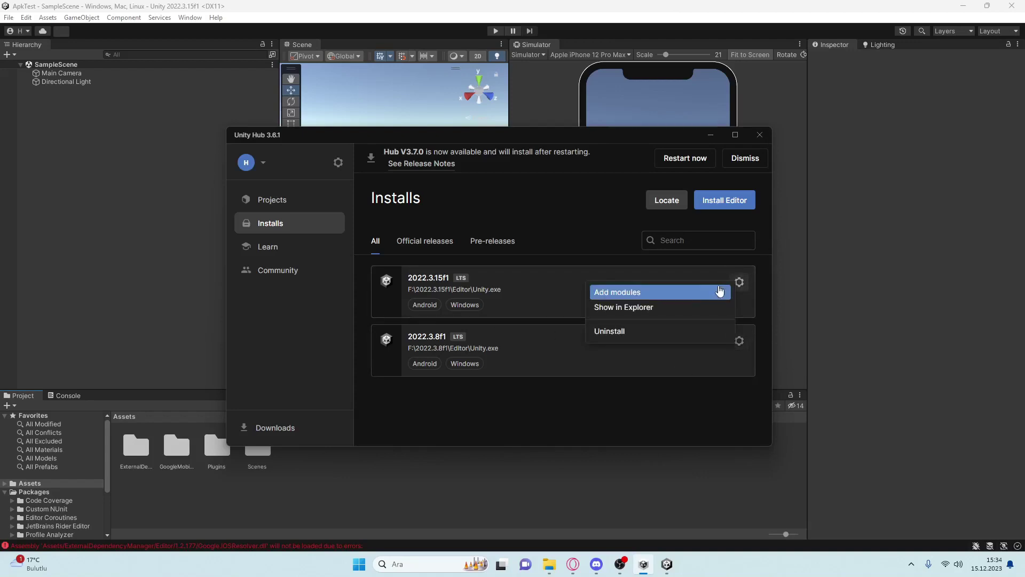
# Check 2022.3.15f1 modules show Android Build Support with OpenJDK and SDK & NDK Tools, then minimize the Hub
pyautogui.click(642, 295)
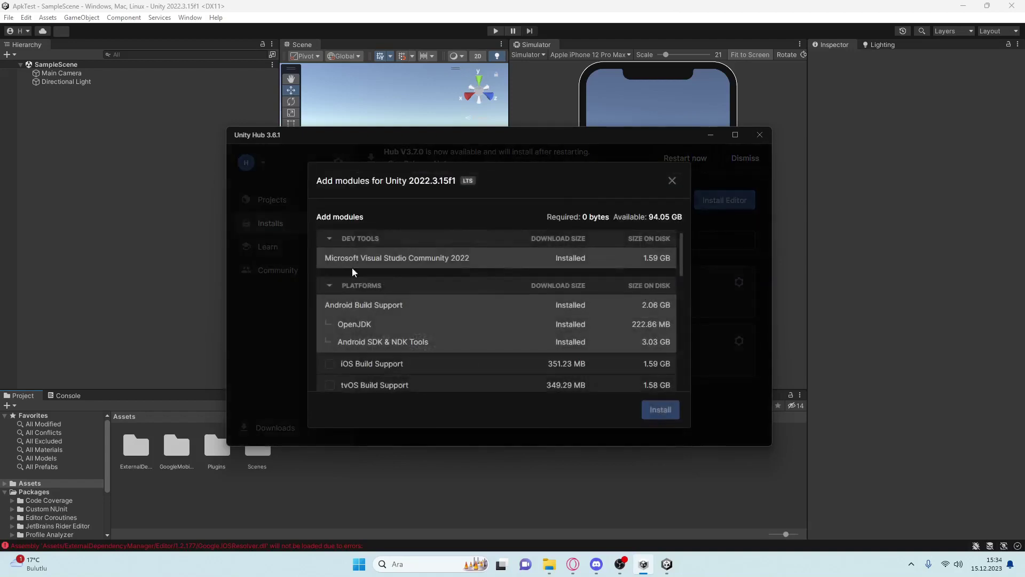
pyautogui.scroll(-1, 379, 288)
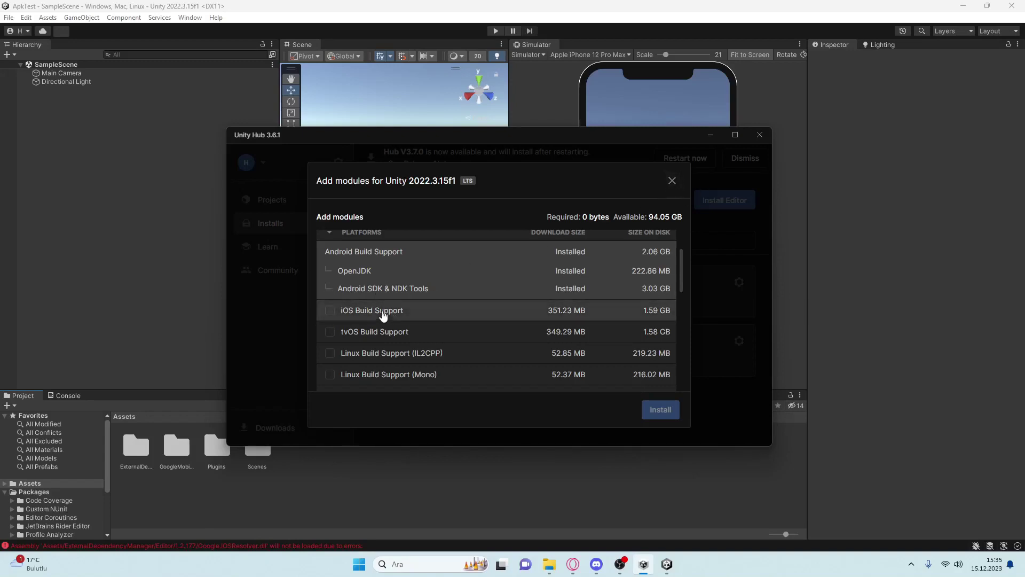
pyautogui.click(672, 181)
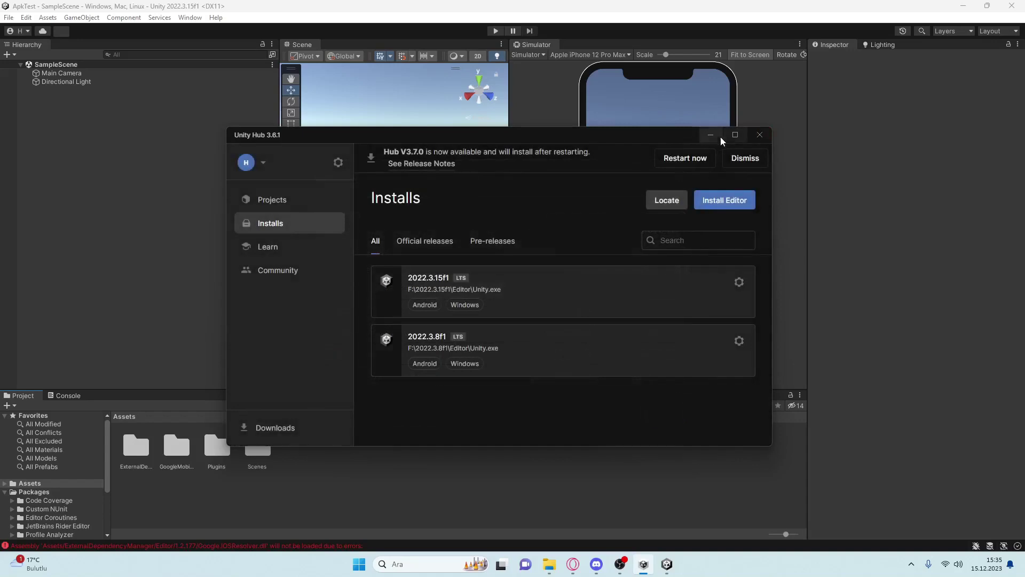
pyautogui.click(716, 136)
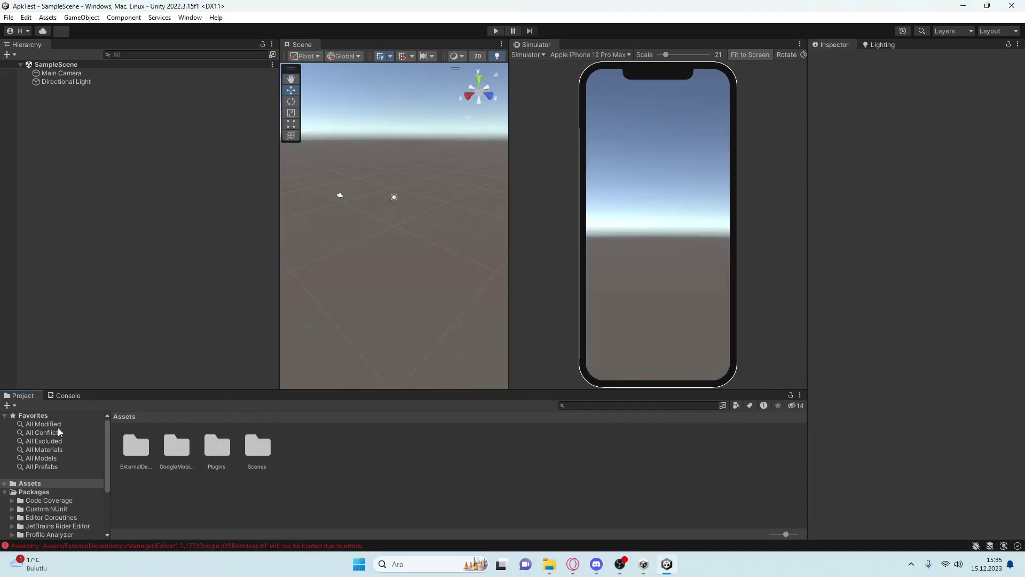
pyautogui.click(69, 396)
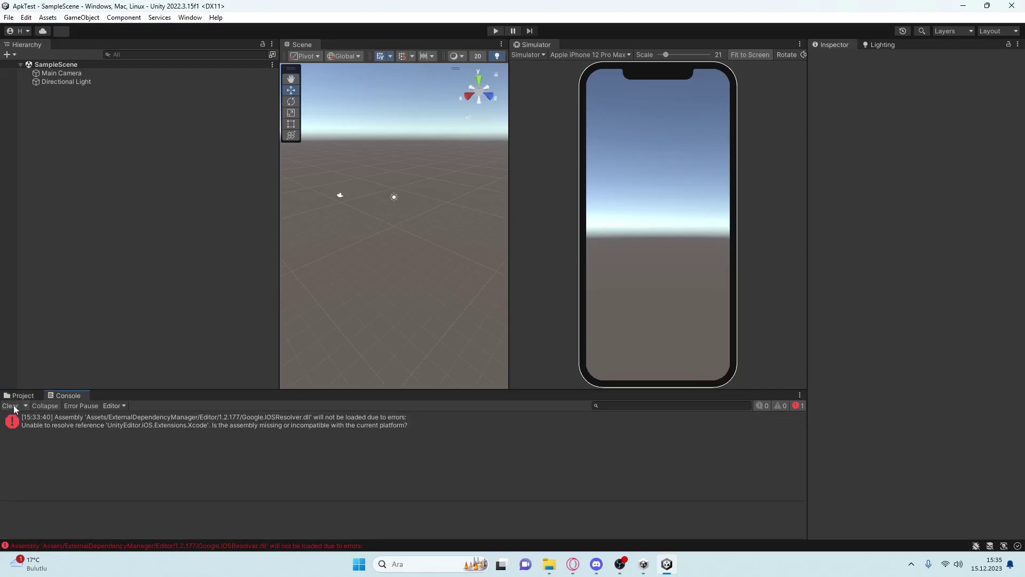
pyautogui.click(22, 395)
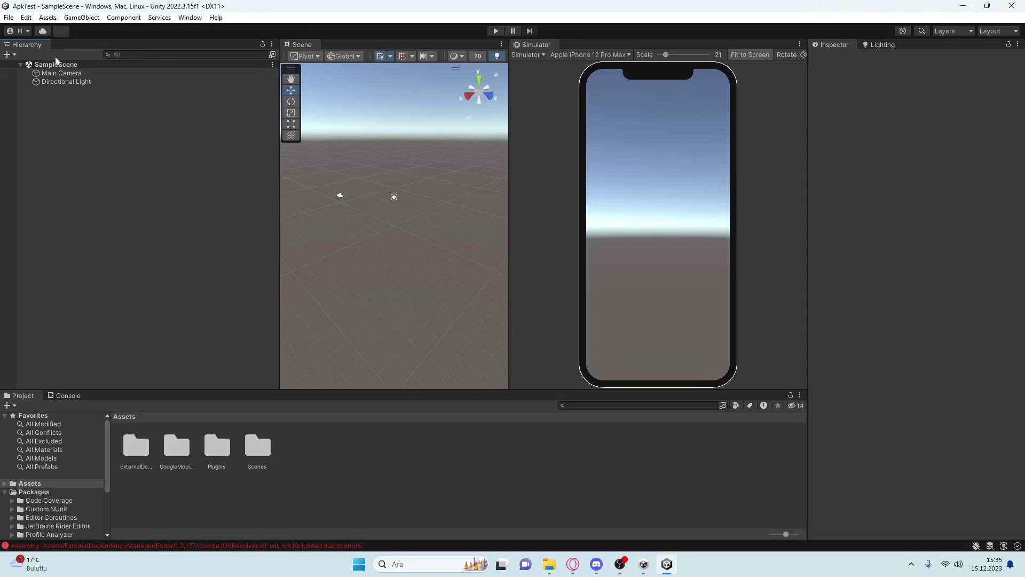
pyautogui.click(40, 19)
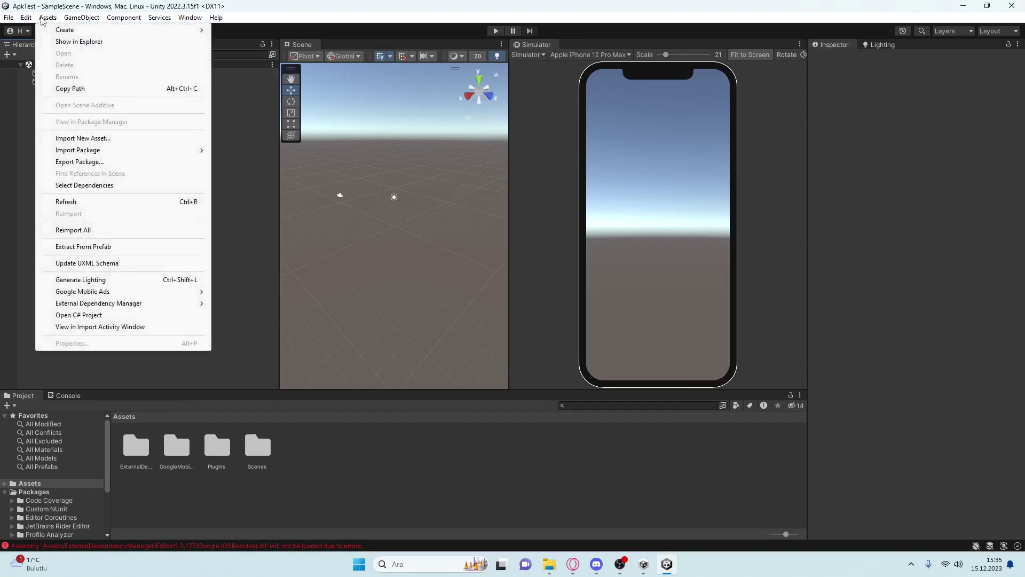
pyautogui.moveTo(146, 308)
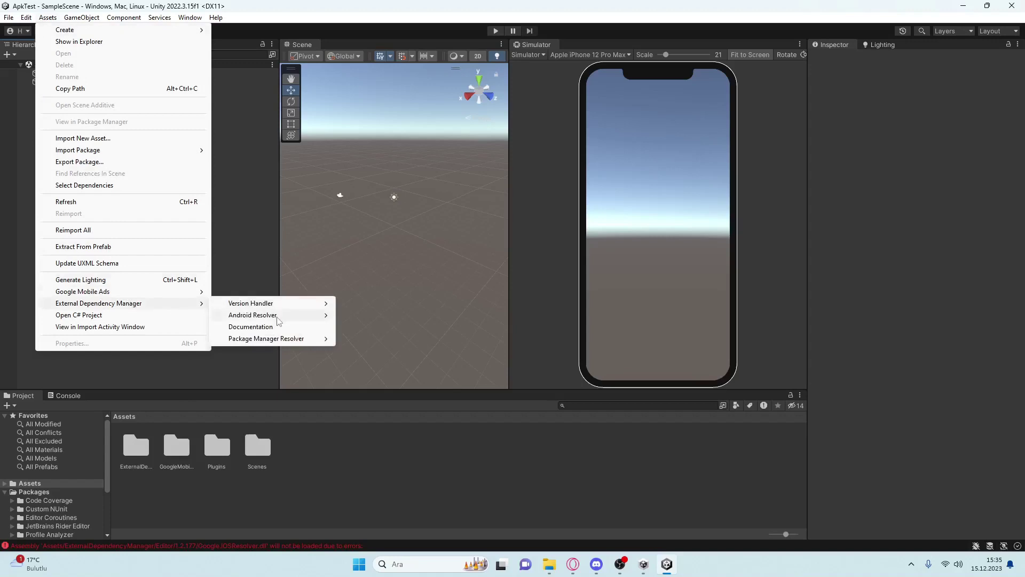
pyautogui.moveTo(267, 315)
pyautogui.click(379, 351)
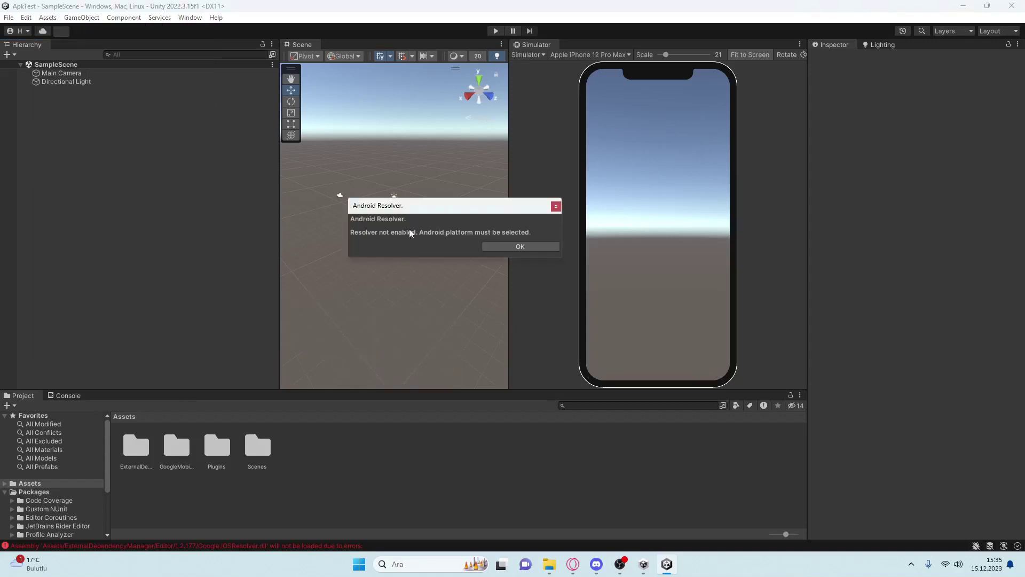
pyautogui.moveTo(421, 203); pyautogui.dragTo(450, 212)
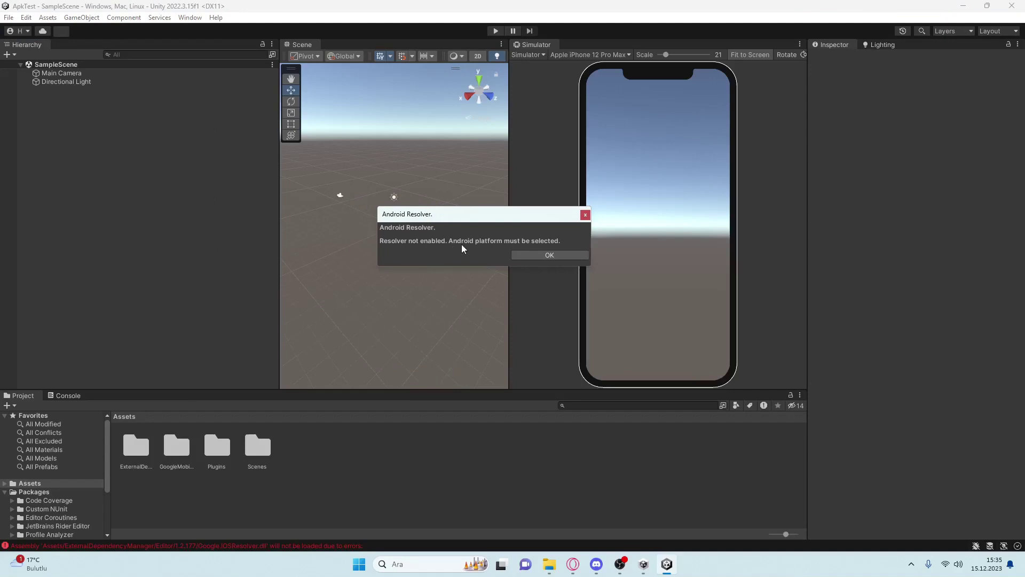
pyautogui.click(554, 255)
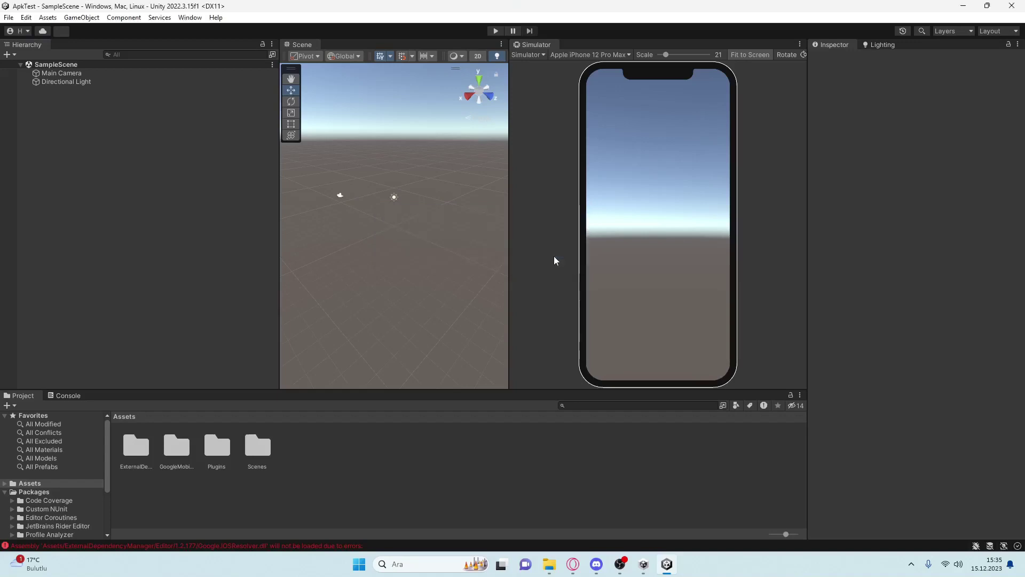
# In File > Build Settings, switch the platform from Windows, Mac, Linux to Android
pyautogui.click(26, 17)
pyautogui.moveTo(8, 17)
pyautogui.click(66, 149)
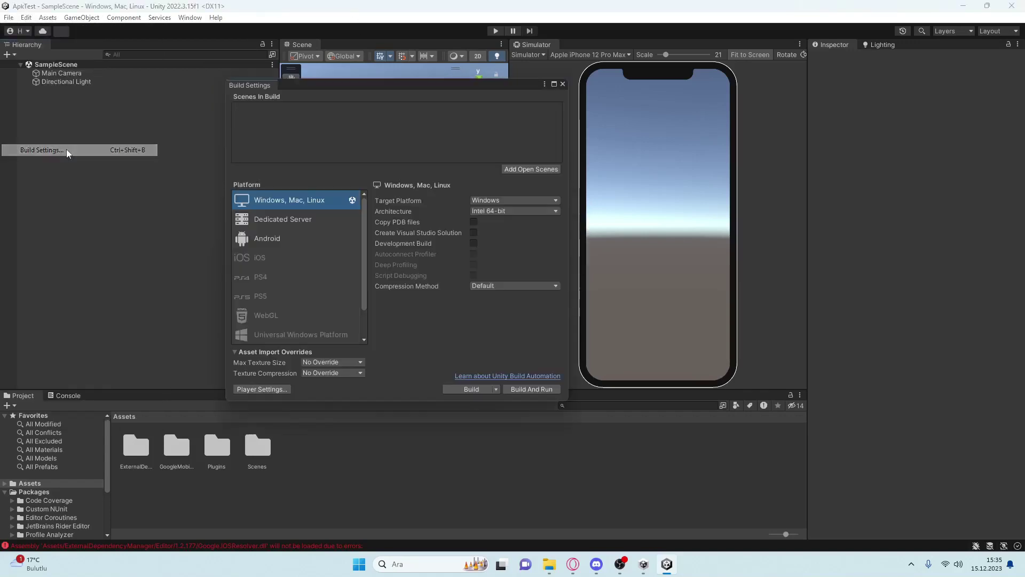
pyautogui.moveTo(350, 85); pyautogui.dragTo(458, 79)
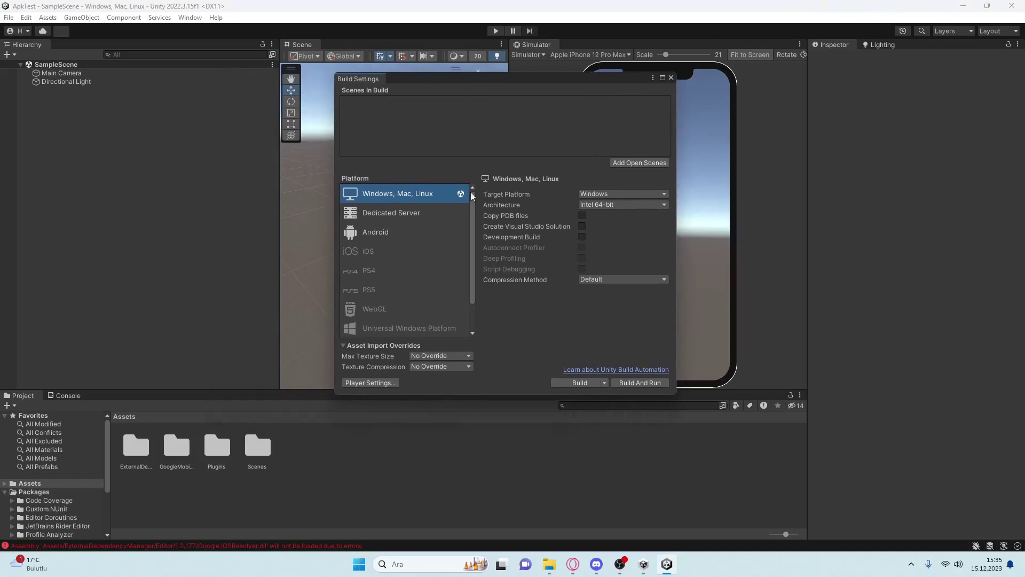
pyautogui.click(395, 230)
pyautogui.click(580, 382)
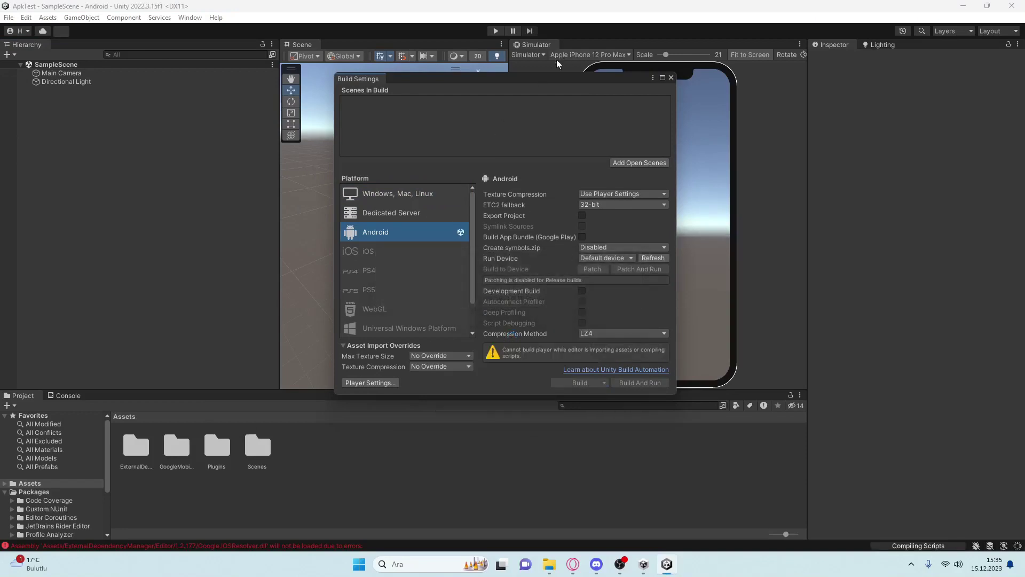
# Move the Build Settings window aside to bring the Enable Android Auto-resolution prompt into view
pyautogui.moveTo(550, 76); pyautogui.dragTo(559, 75)
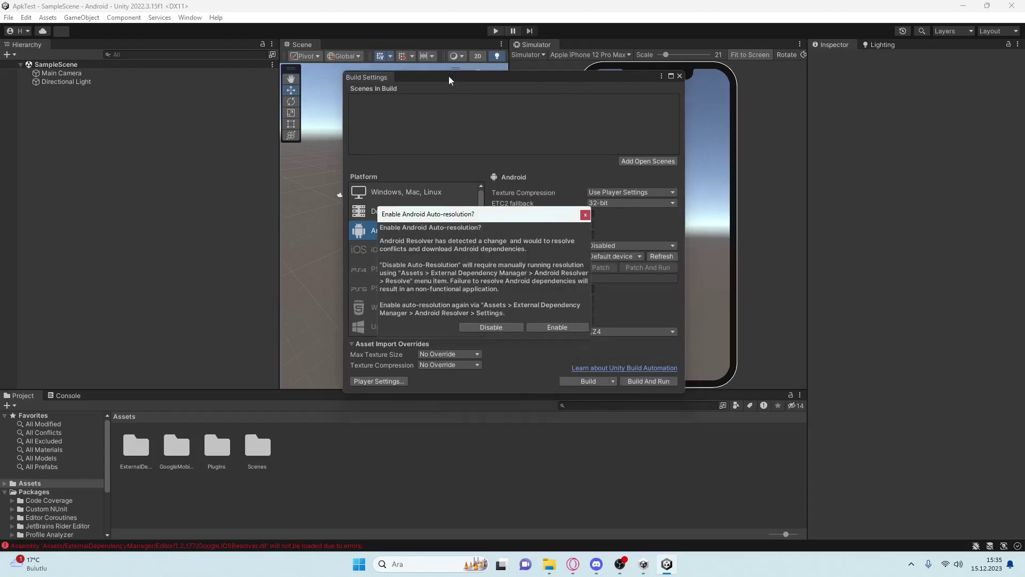
pyautogui.moveTo(448, 77); pyautogui.dragTo(648, 87)
pyautogui.moveTo(496, 216); pyautogui.dragTo(450, 202)
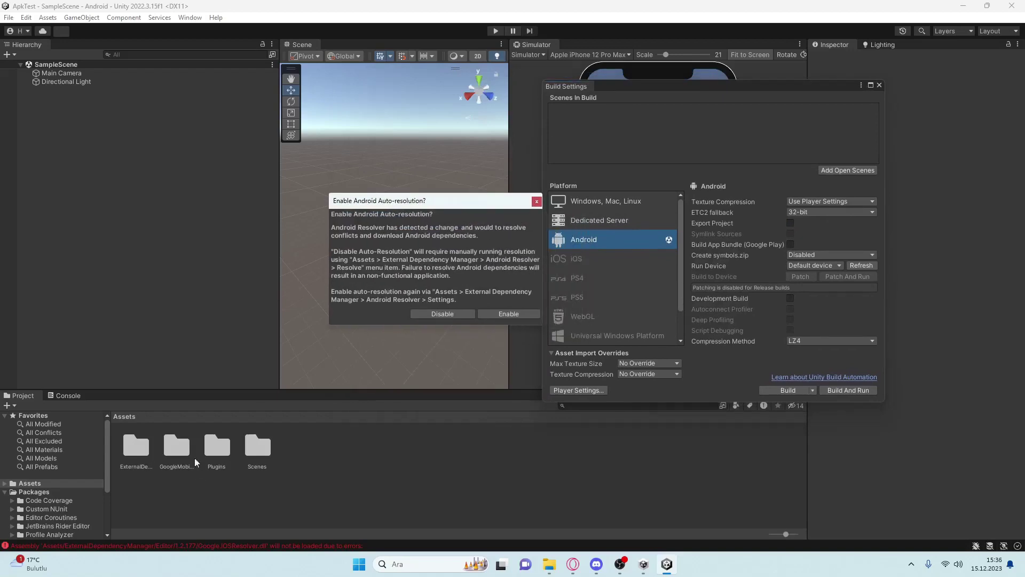
pyautogui.moveTo(435, 200); pyautogui.dragTo(412, 198)
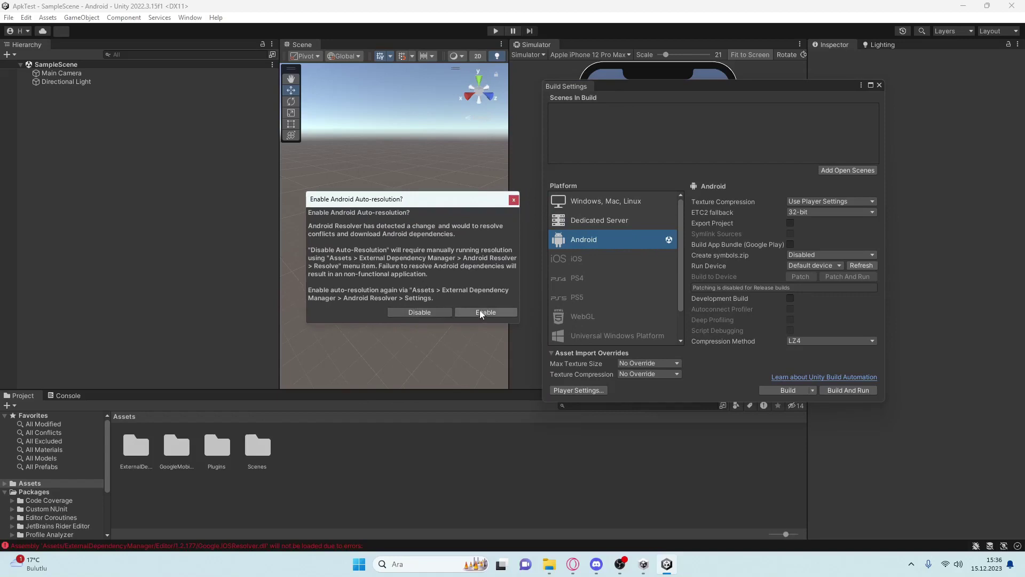
# Run Assets > External Dependency Manager > Android Resolver > Resolve and enable Android auto-resolution
pyautogui.click(26, 18)
pyautogui.moveTo(48, 18)
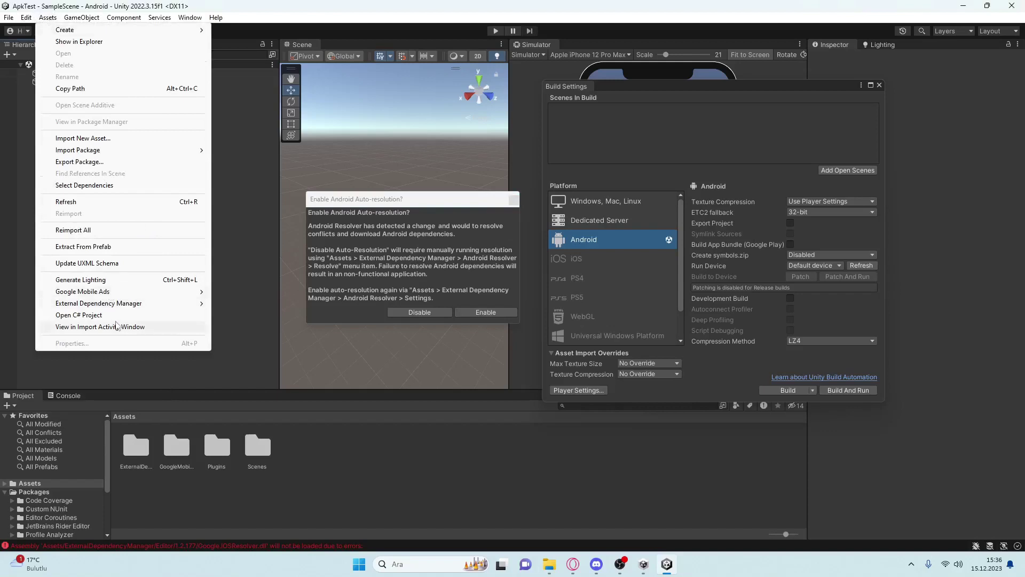
pyautogui.moveTo(155, 303)
pyautogui.moveTo(284, 317)
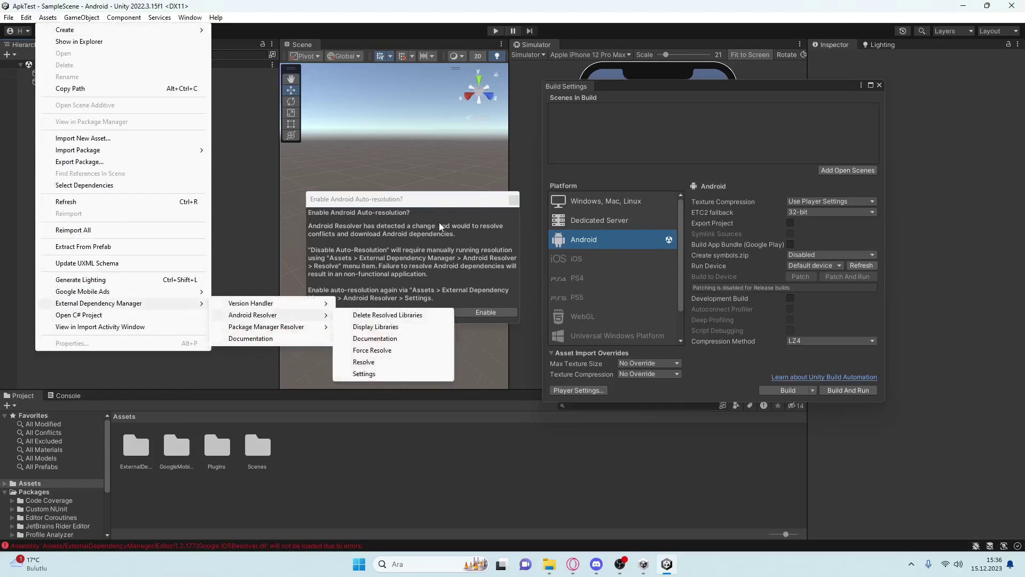
pyautogui.click(476, 289)
pyautogui.click(491, 315)
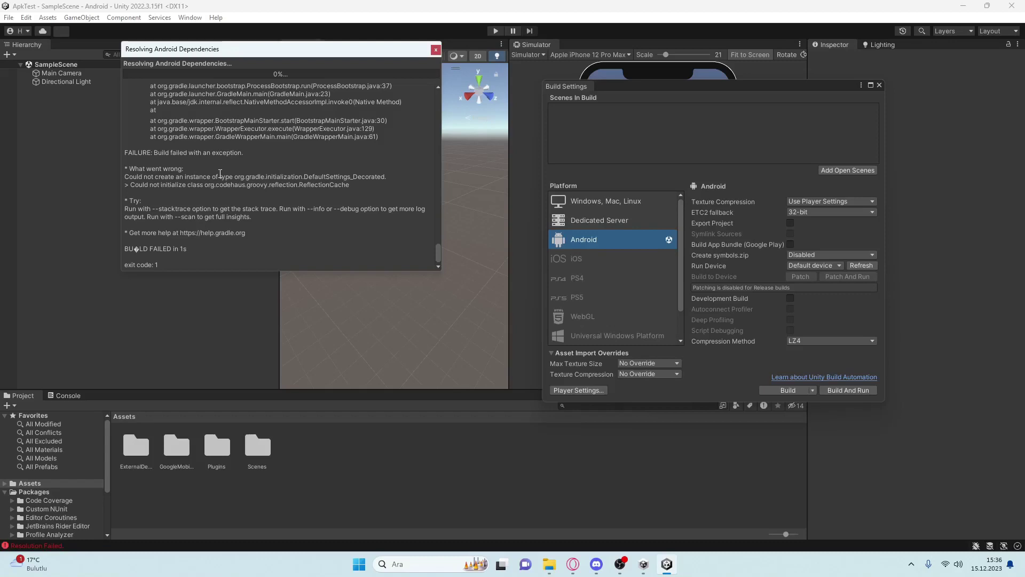
# Reposition the Resolving Android Dependencies window to read the Gradle log ending in BUILD FAILED
pyautogui.moveTo(271, 51); pyautogui.dragTo(286, 91)
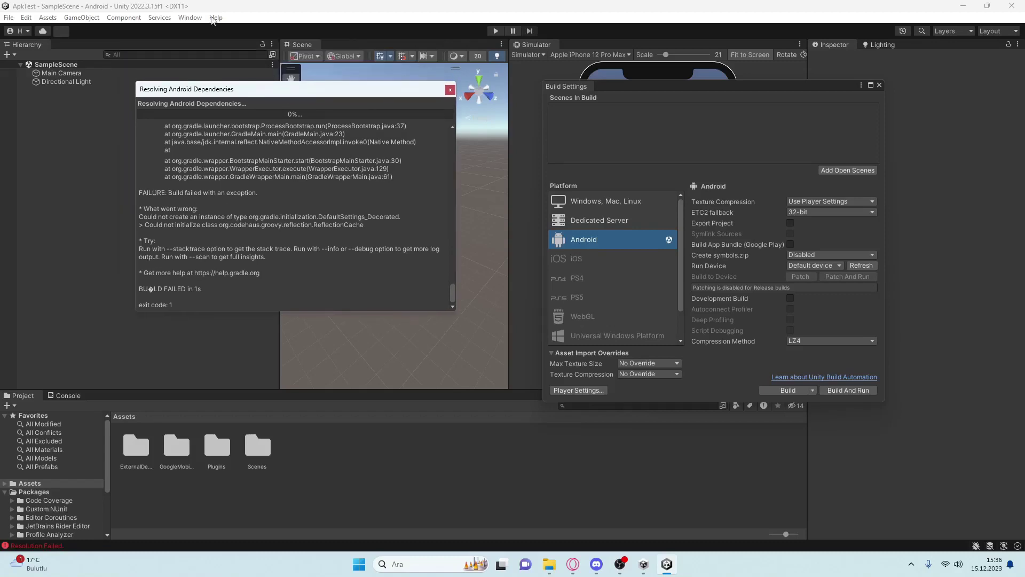
pyautogui.click(211, 20)
pyautogui.click(211, 20)
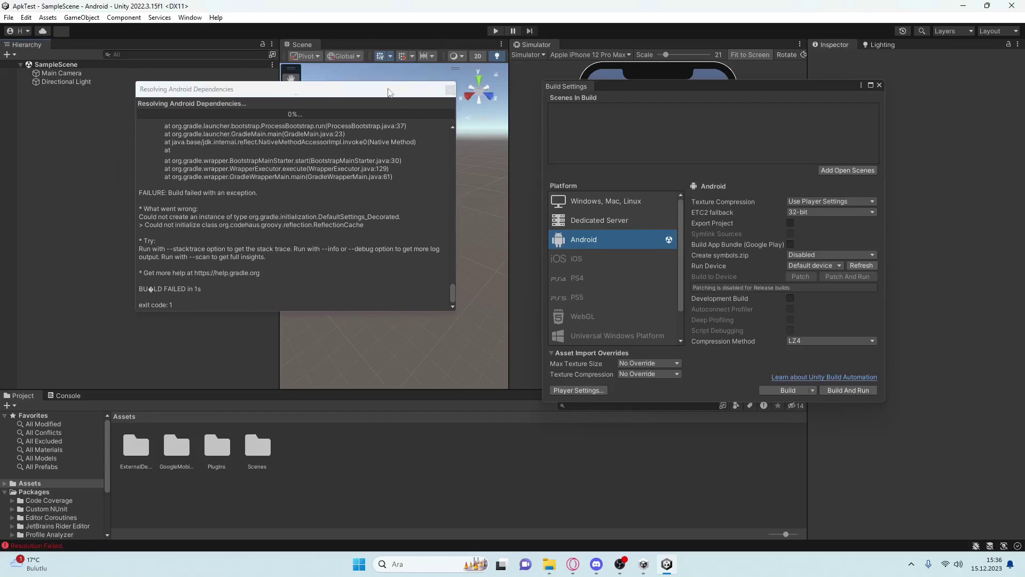
pyautogui.moveTo(388, 92); pyautogui.dragTo(402, 98)
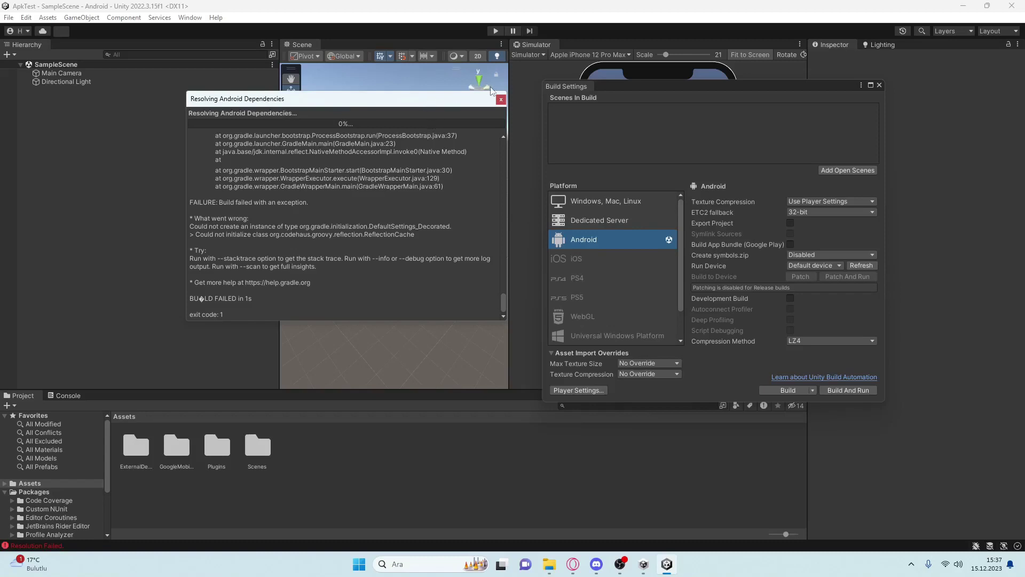
pyautogui.moveTo(443, 104); pyautogui.dragTo(434, 99)
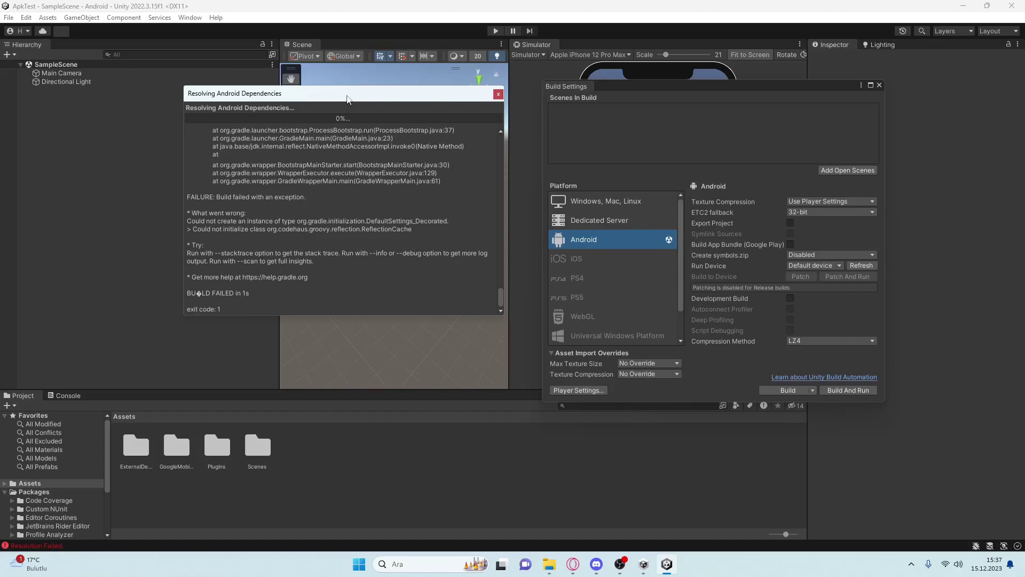
pyautogui.moveTo(347, 99); pyautogui.dragTo(338, 124)
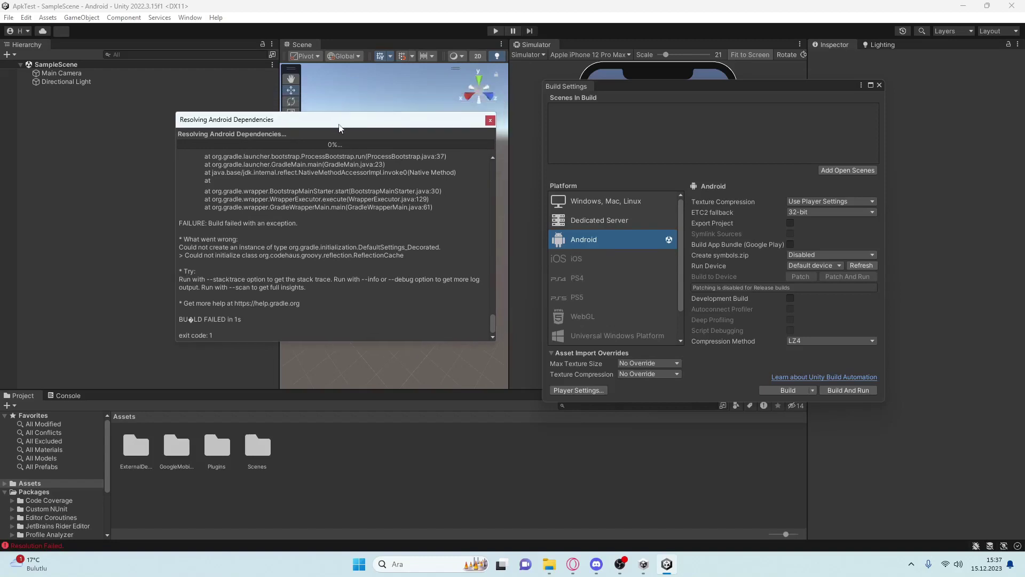
# Dismiss the failed dependency resolution window, then close the Player settings and Build Settings
pyautogui.click(490, 122)
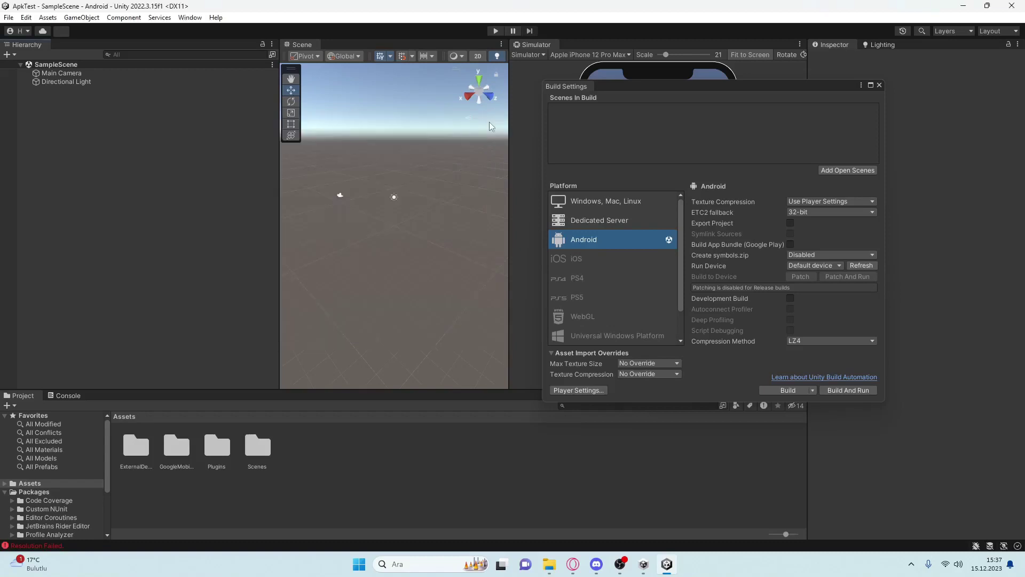
pyautogui.moveTo(677, 95); pyautogui.dragTo(316, 86)
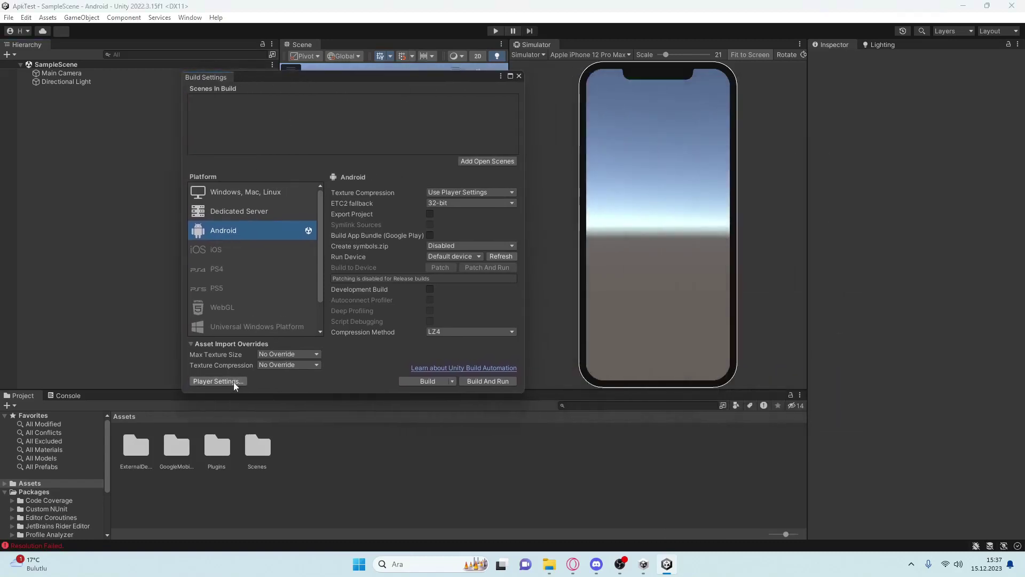
pyautogui.click(234, 381)
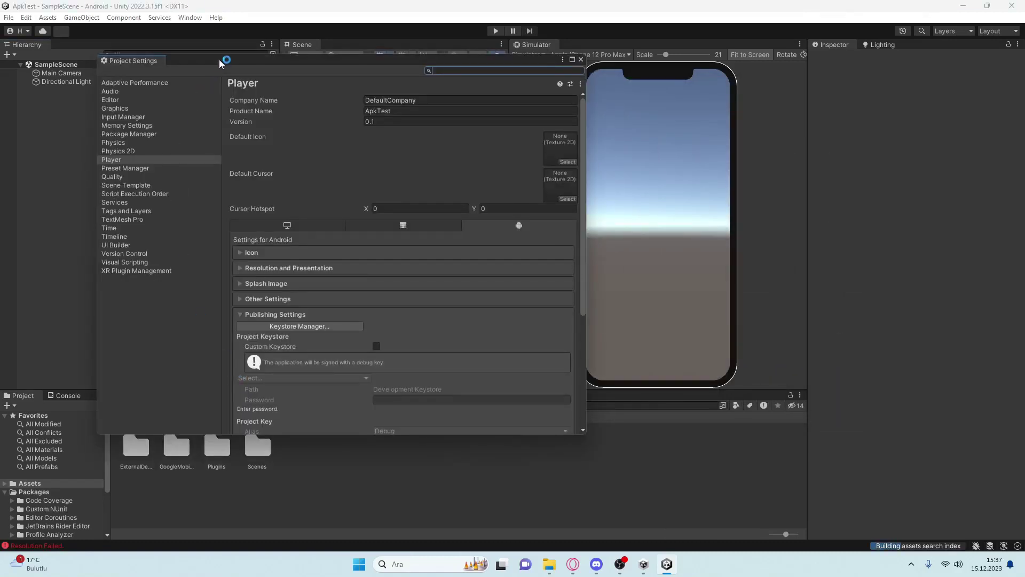
pyautogui.moveTo(219, 59); pyautogui.dragTo(252, 97)
pyautogui.click(615, 97)
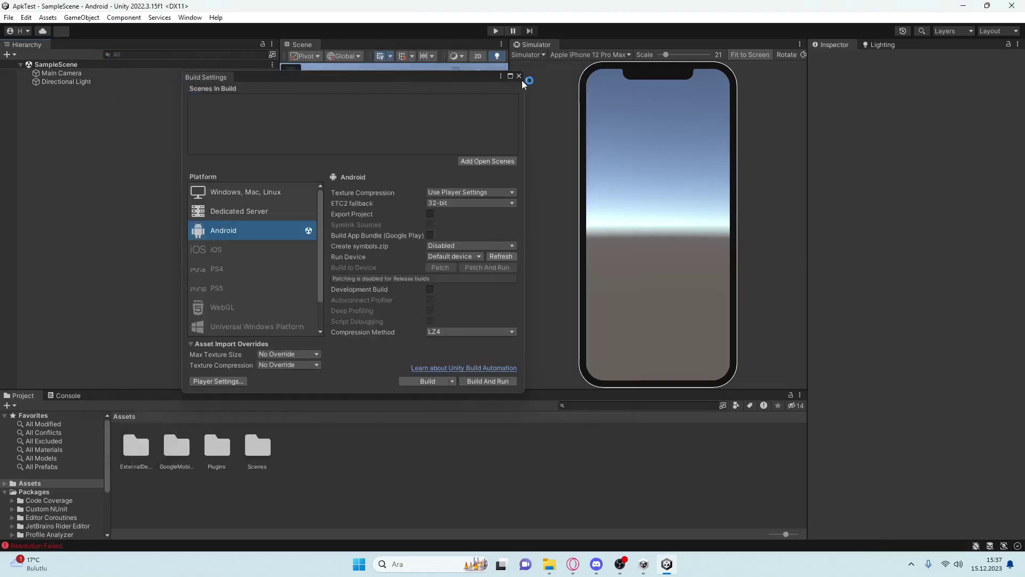
pyautogui.click(519, 76)
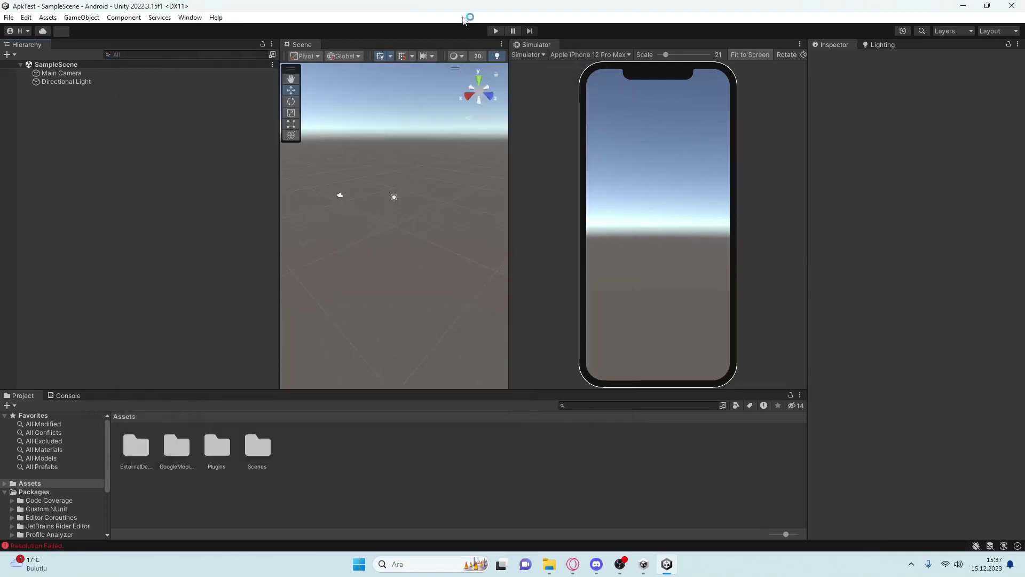
# Reopen Build Settings from the File menu and show Android Player settings with Publishing Settings collapsed
pyautogui.click(10, 18)
pyautogui.click(54, 150)
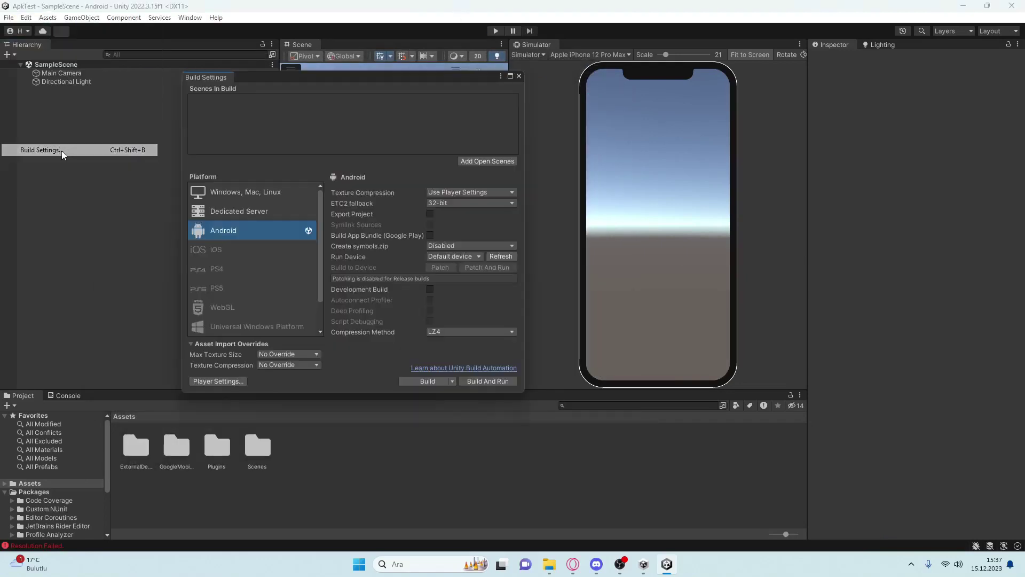
pyautogui.click(235, 382)
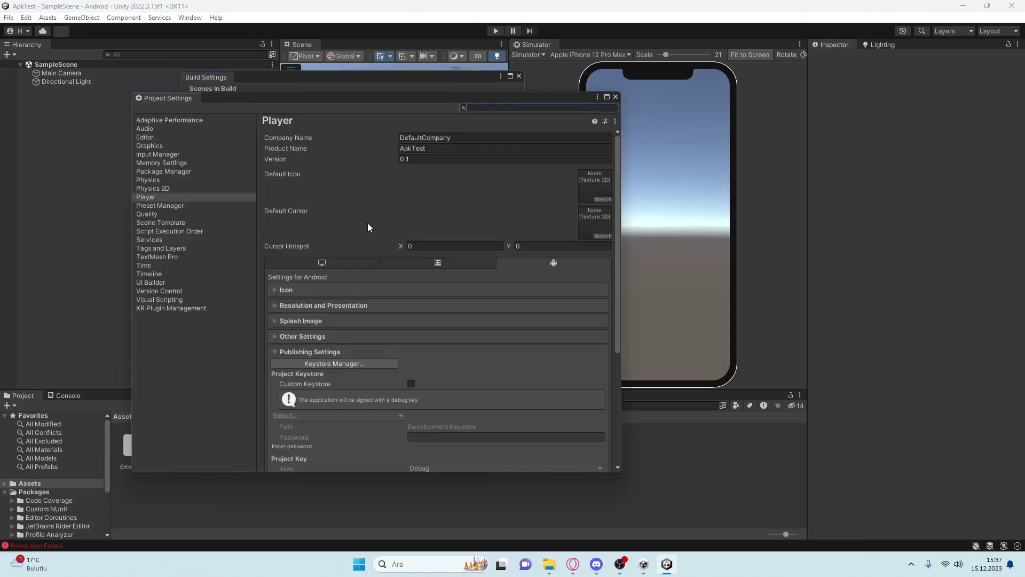
pyautogui.scroll(-3, 368, 227)
pyautogui.moveTo(402, 99); pyautogui.dragTo(399, 88)
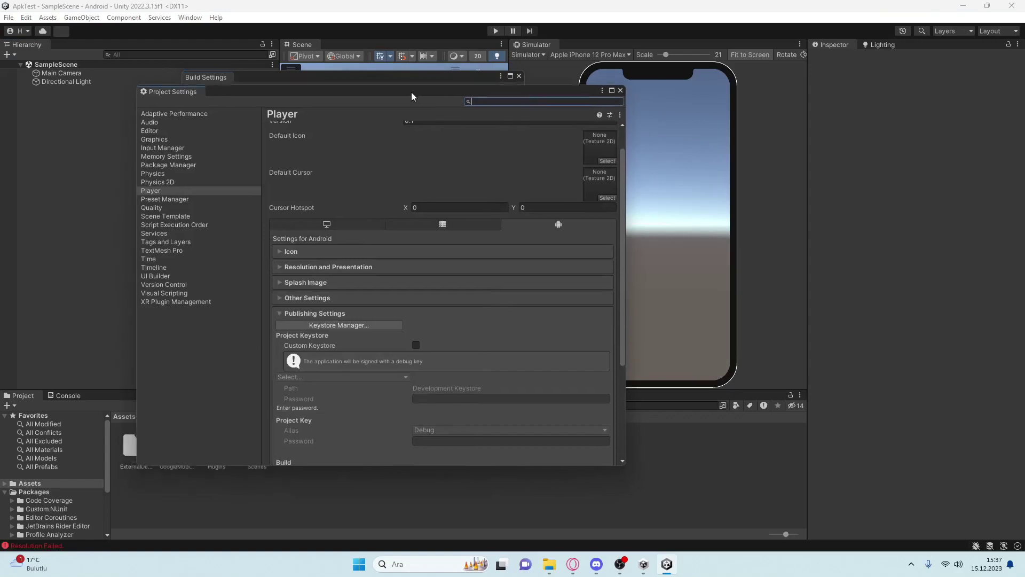
pyautogui.scroll(-10, 297, 271)
pyautogui.scroll(-2, 290, 198)
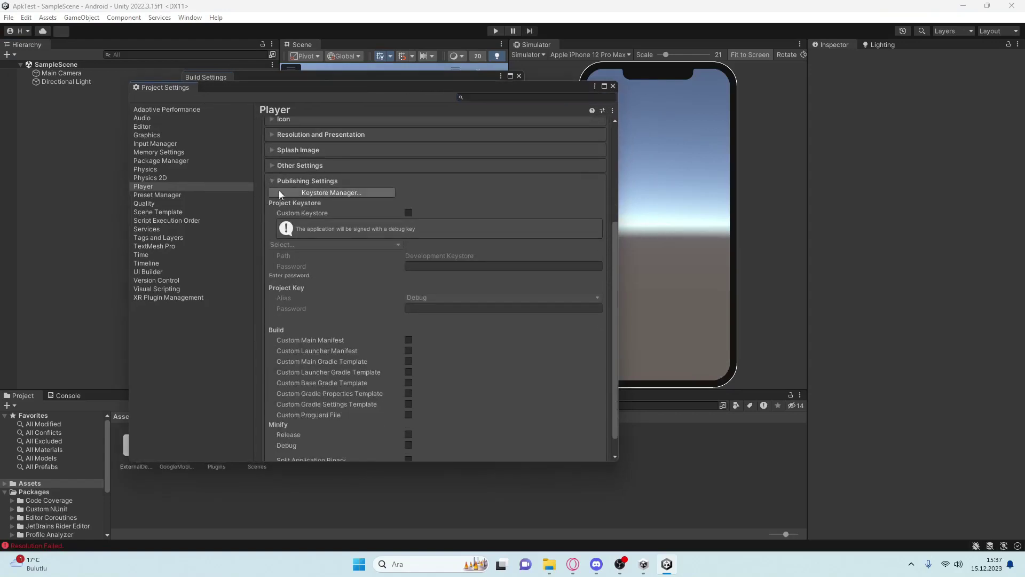
pyautogui.scroll(5, 301, 276)
pyautogui.click(306, 245)
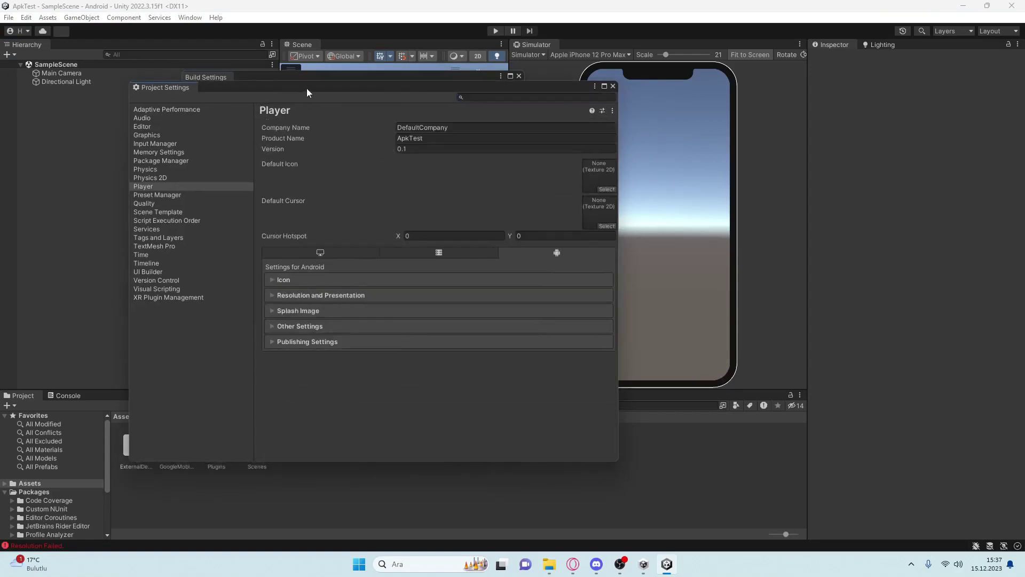
# Tick the custom main Gradle and Gradle properties templates in Publishing Settings, then close Project Settings
pyautogui.moveTo(307, 88); pyautogui.dragTo(318, 113)
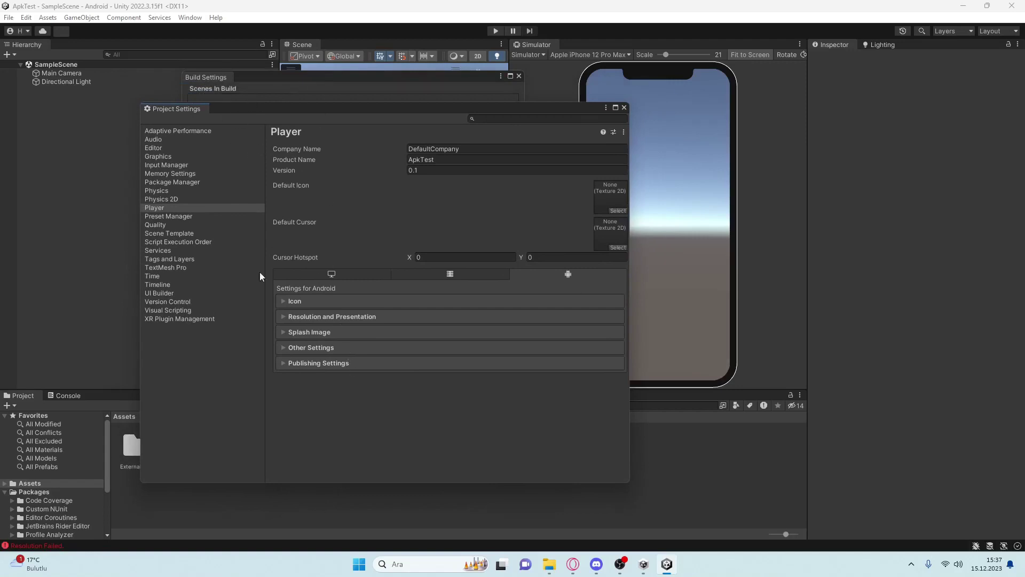
pyautogui.click(312, 364)
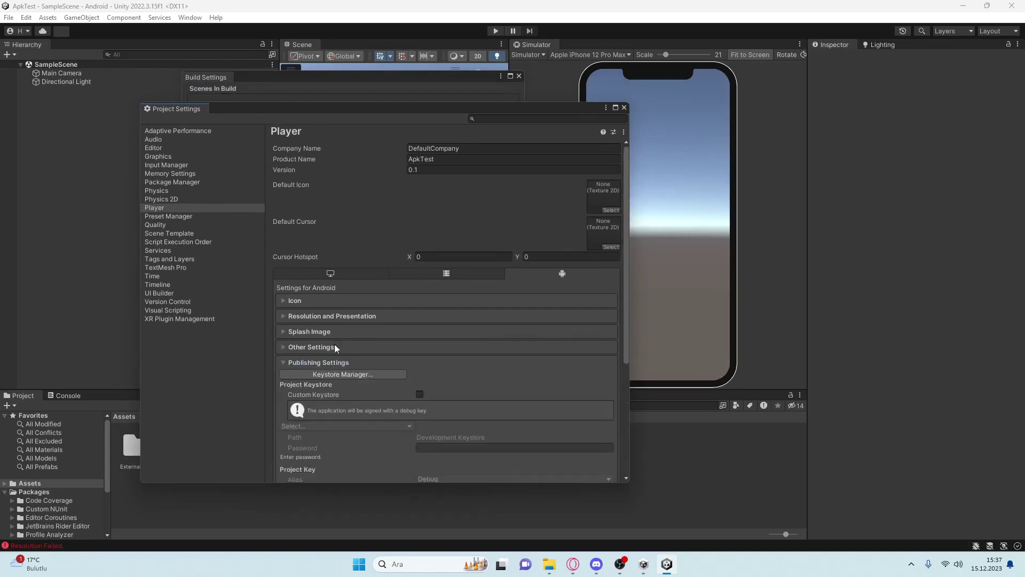
pyautogui.scroll(-3, 369, 320)
pyautogui.scroll(-2, 374, 261)
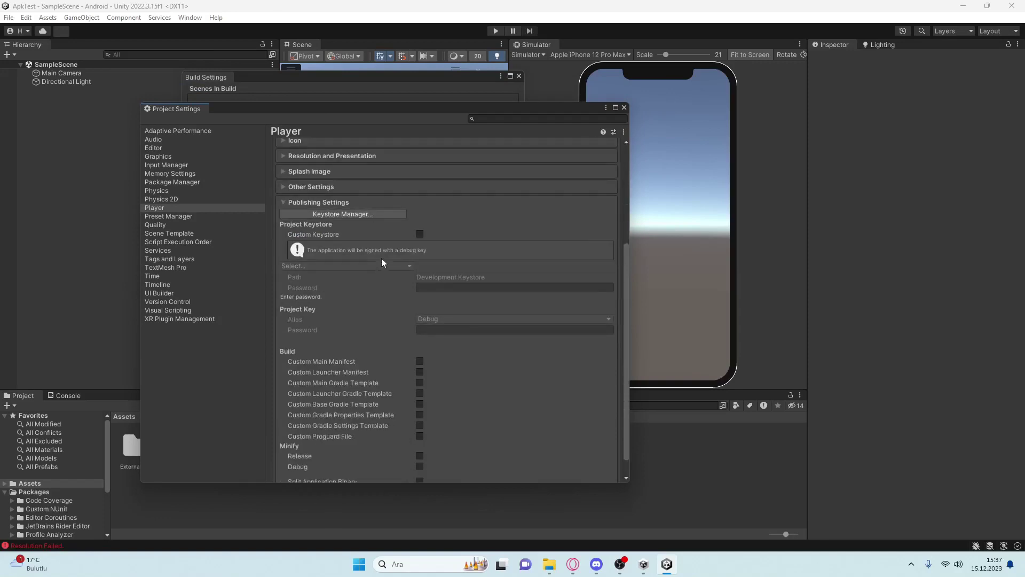
pyautogui.scroll(-1, 378, 299)
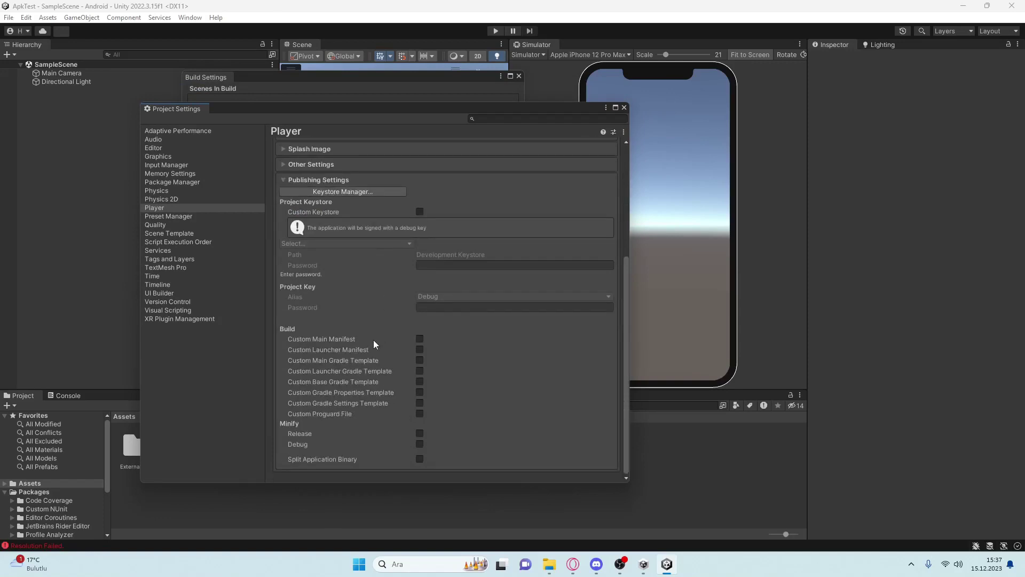
pyautogui.click(419, 361)
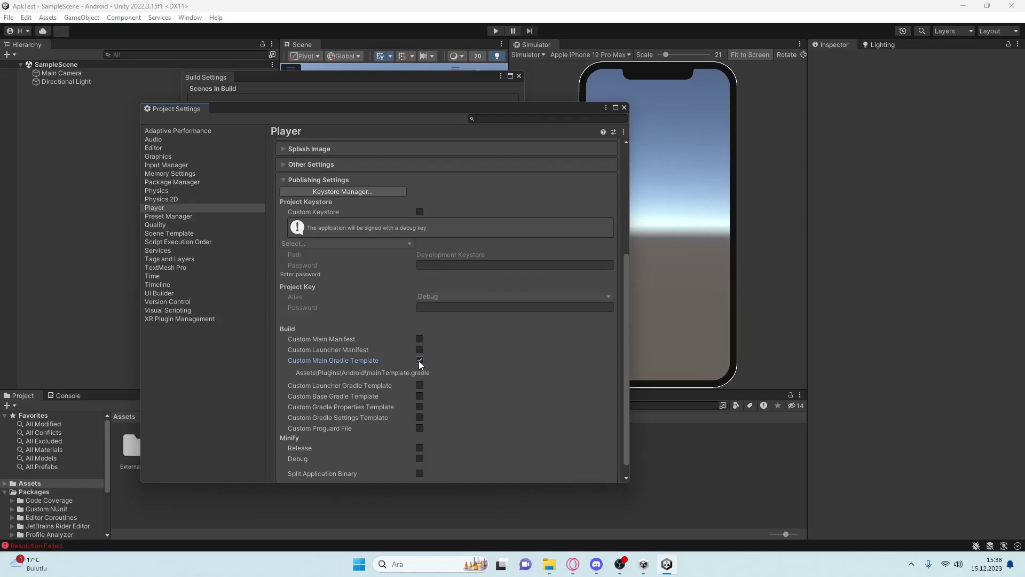
pyautogui.click(419, 408)
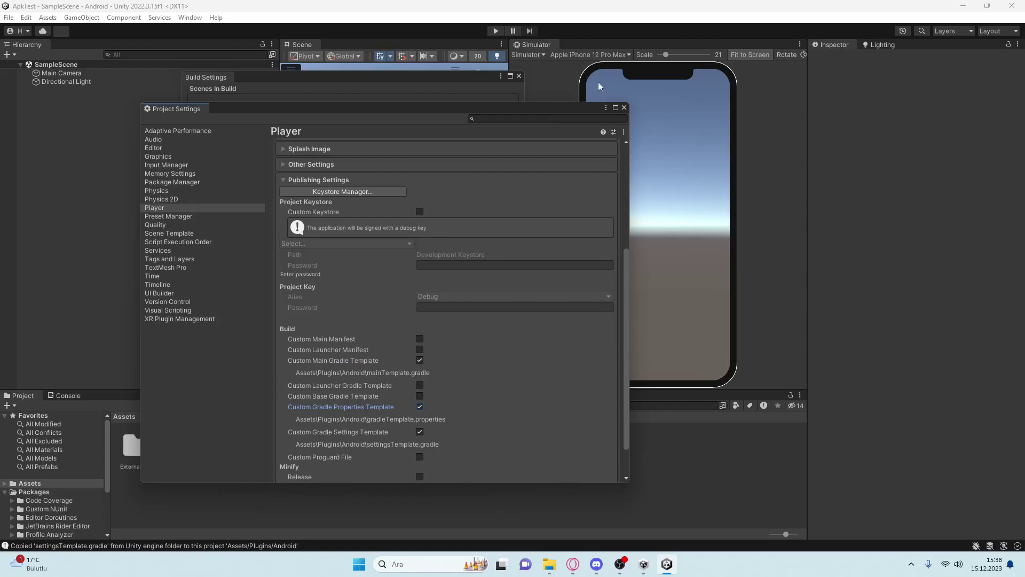
pyautogui.click(623, 107)
pyautogui.moveTo(214, 77); pyautogui.dragTo(462, 60)
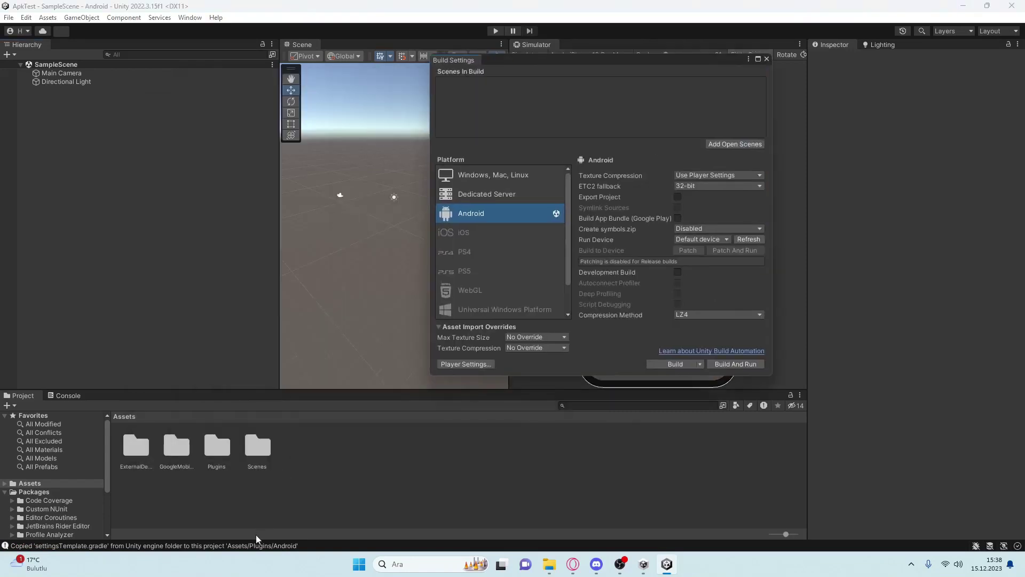
# Clear the Gradle errors from the Console and return to the Project assets
pyautogui.click(254, 550)
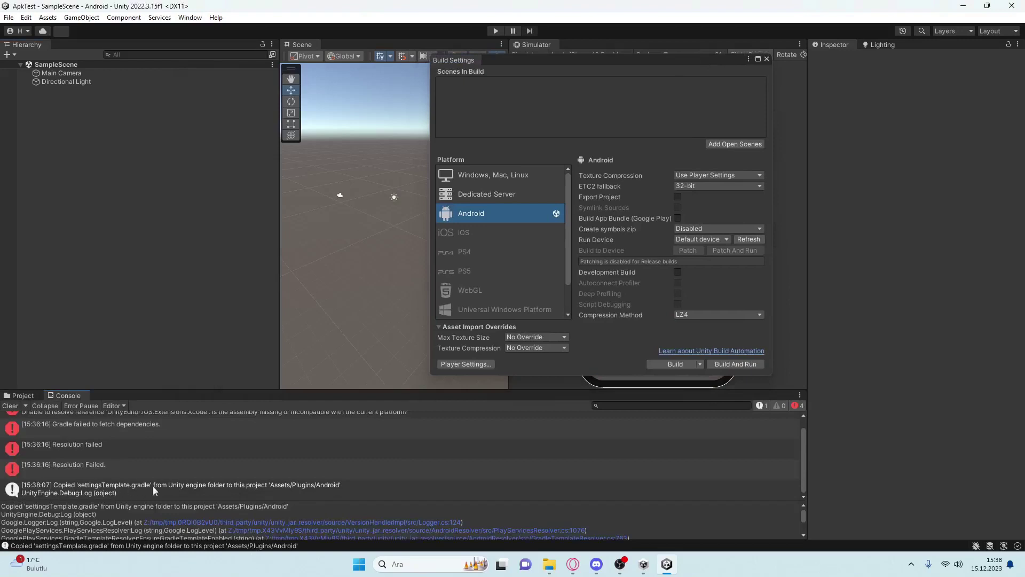
pyautogui.click(10, 406)
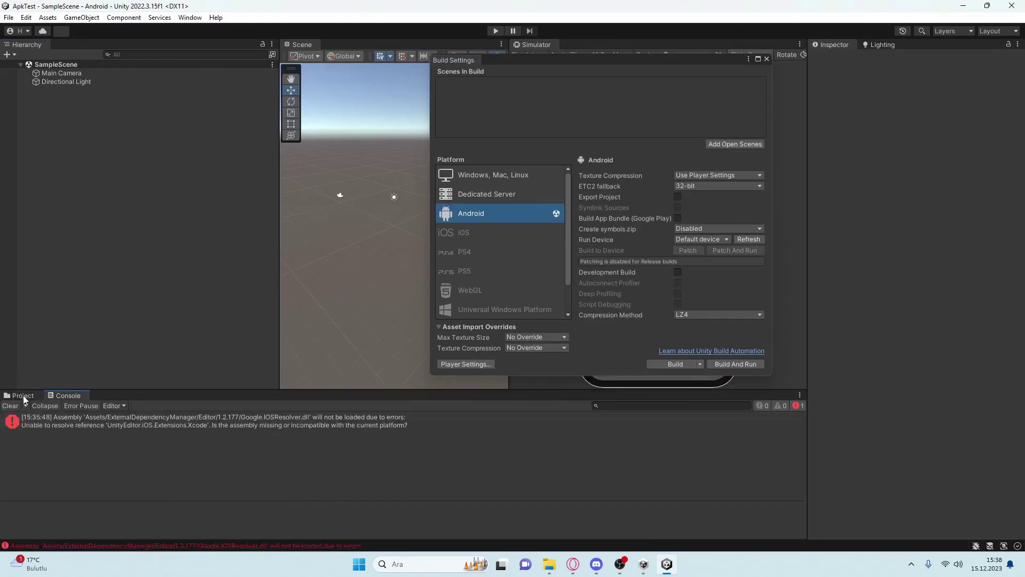
pyautogui.click(24, 396)
# Add the open SampleScene to Scenes In Build and close Build Settings
pyautogui.moveTo(763, 62); pyautogui.dragTo(776, 89)
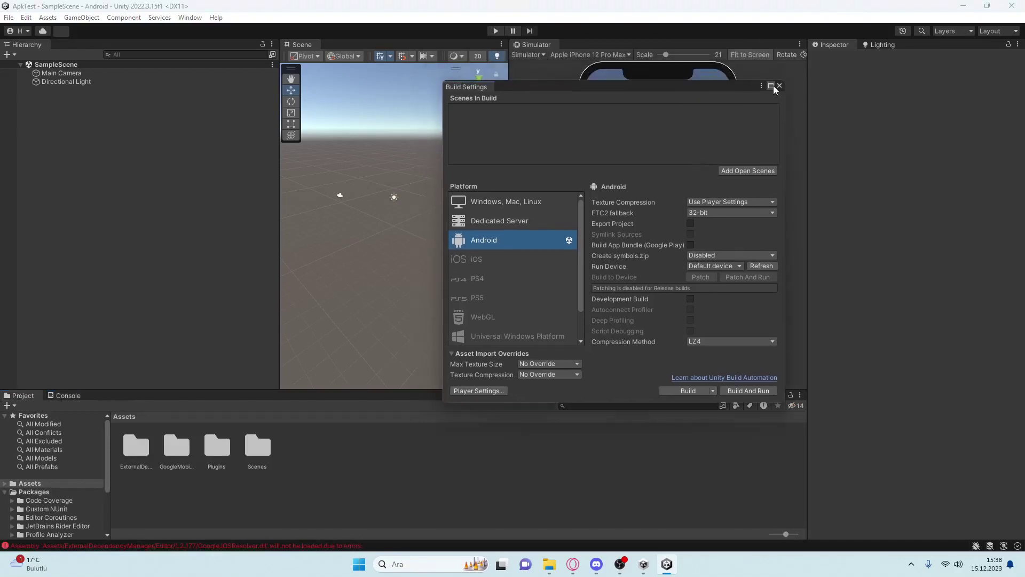
pyautogui.click(731, 172)
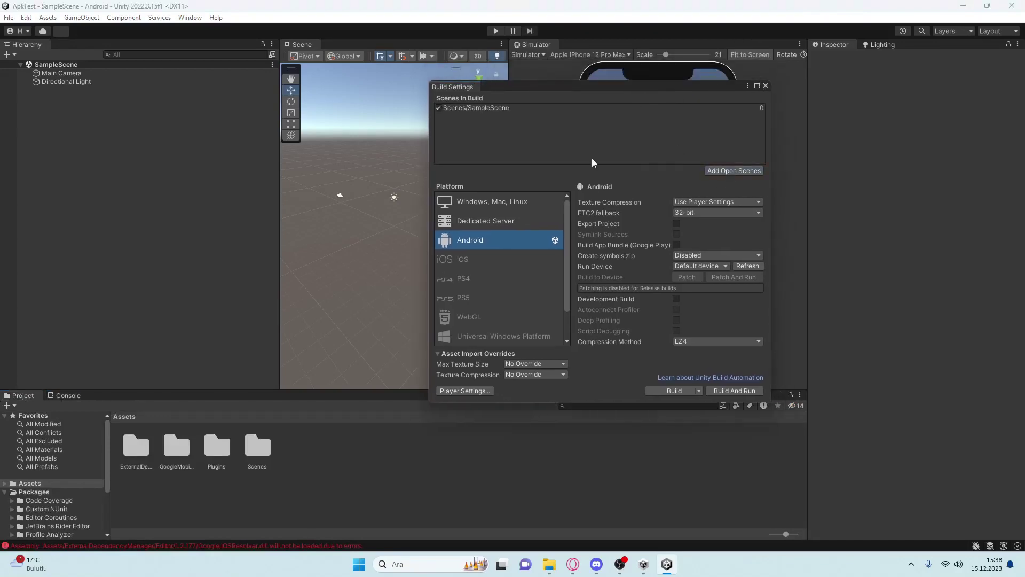
pyautogui.click(765, 86)
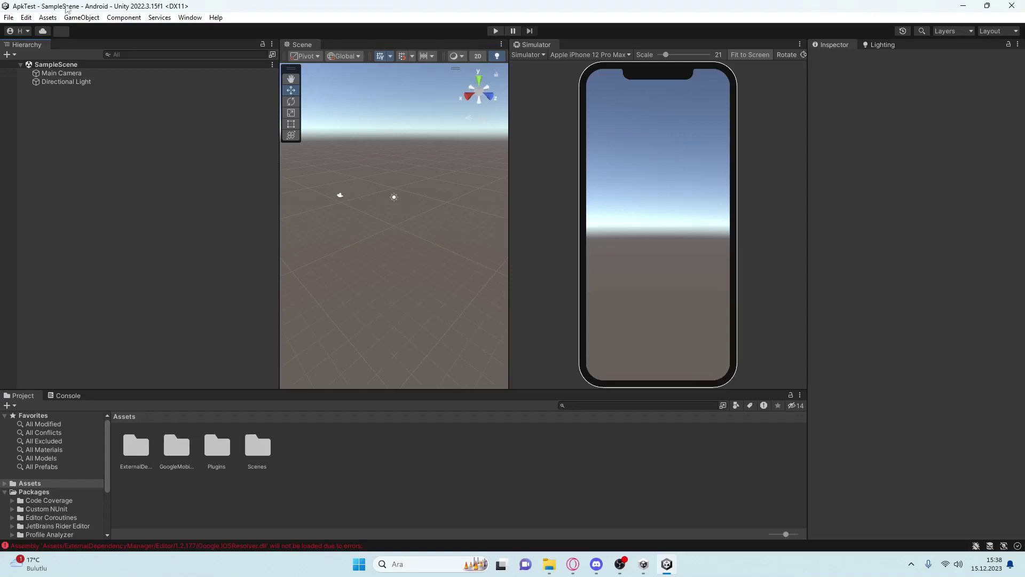
# Open the Android Player settings at Resolution and Presentation, keeping Default Orientation on Auto Rotation
pyautogui.click(8, 17)
pyautogui.click(80, 148)
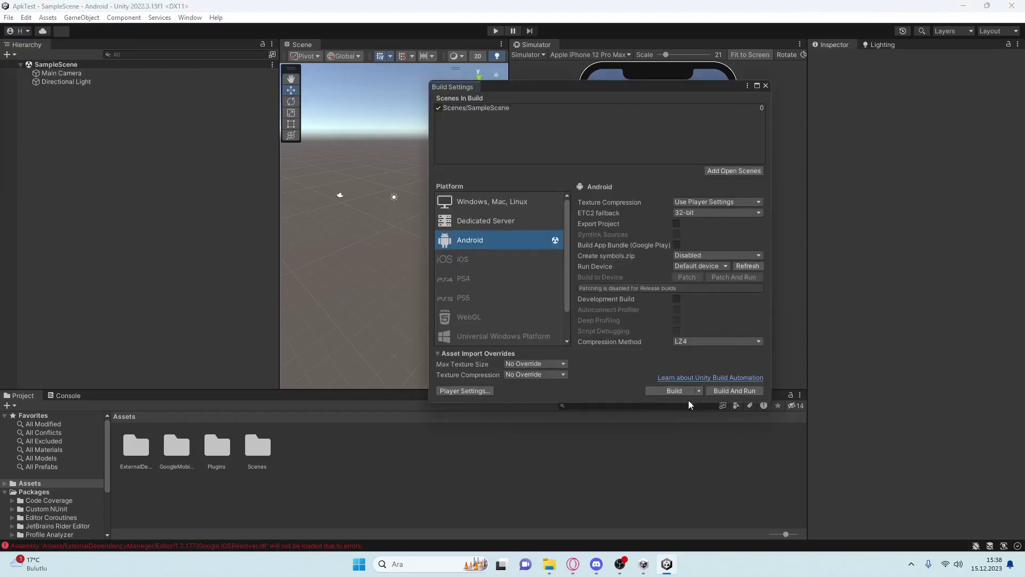
pyautogui.click(488, 393)
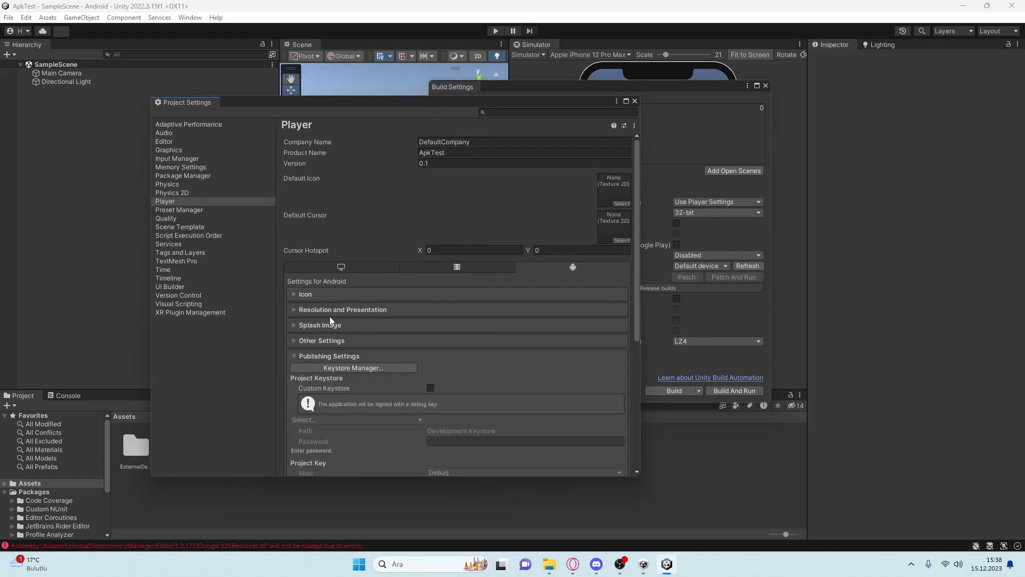
pyautogui.click(334, 341)
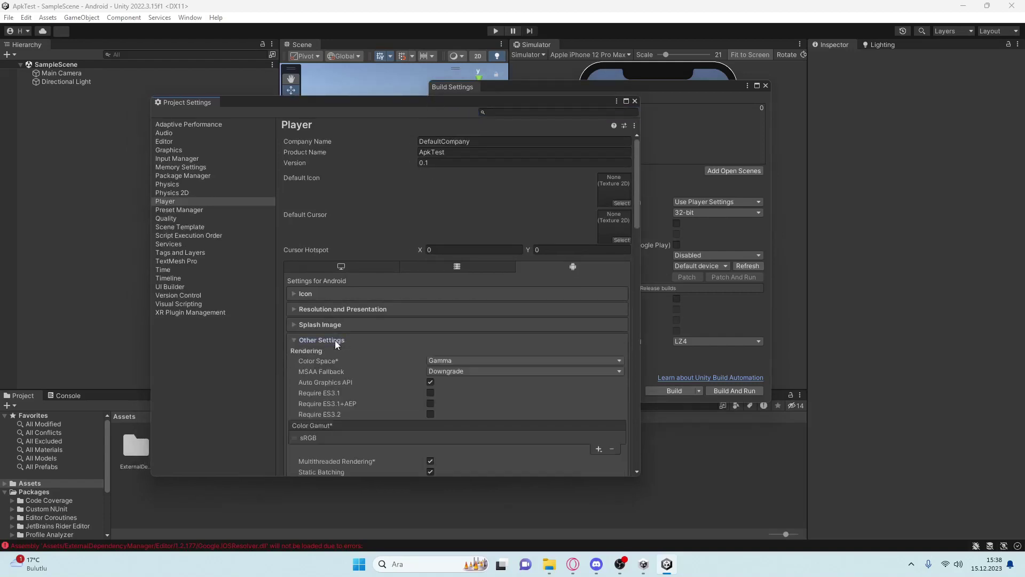
pyautogui.click(338, 313)
pyautogui.scroll(-2, 383, 318)
pyautogui.scroll(-2, 382, 319)
pyautogui.scroll(-4, 418, 333)
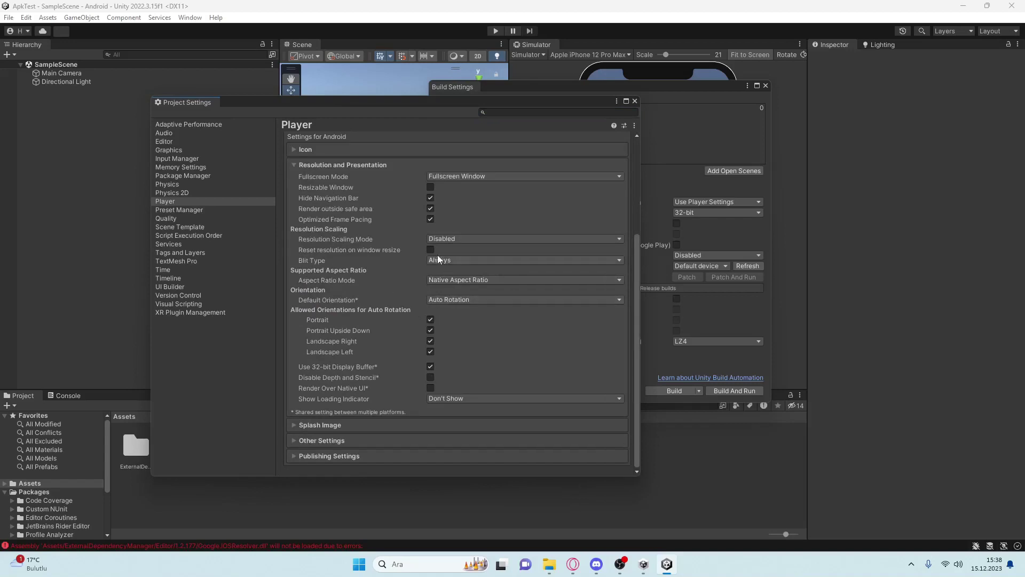
pyautogui.click(539, 302)
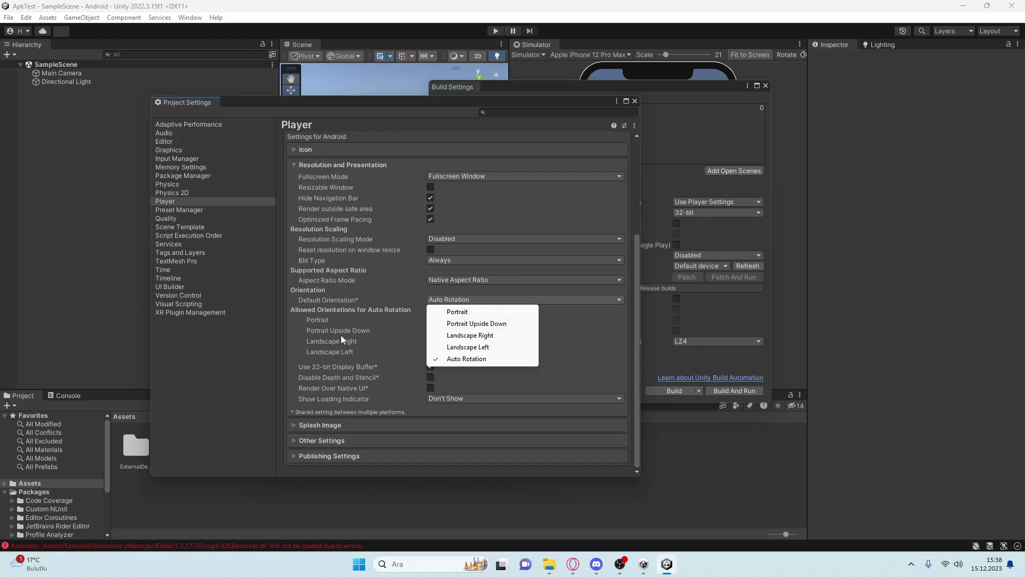
pyautogui.click(674, 5)
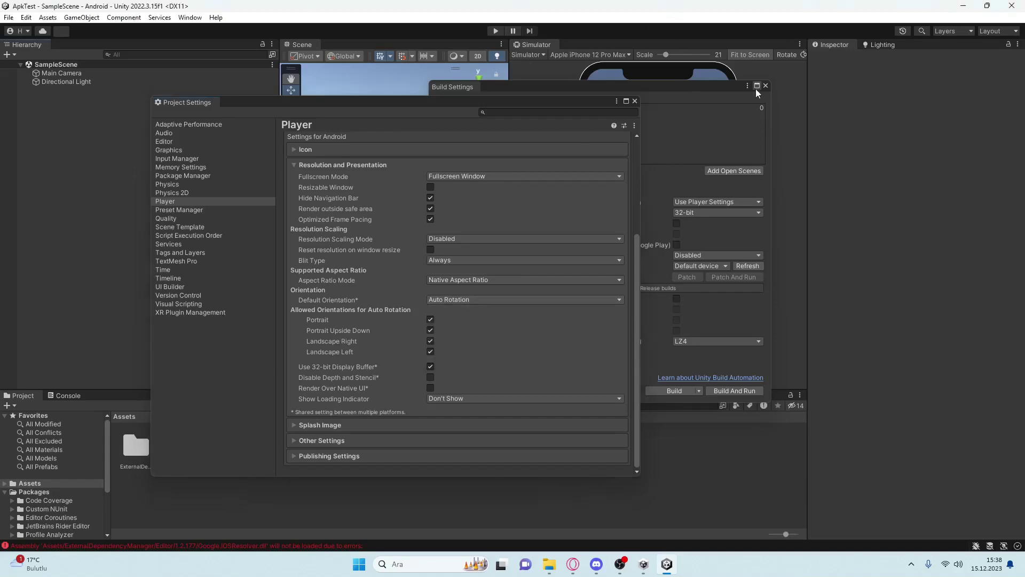
# Rearrange the Build and Project Settings windows and rotate the simulated phone to landscape
pyautogui.moveTo(677, 91); pyautogui.dragTo(820, 178)
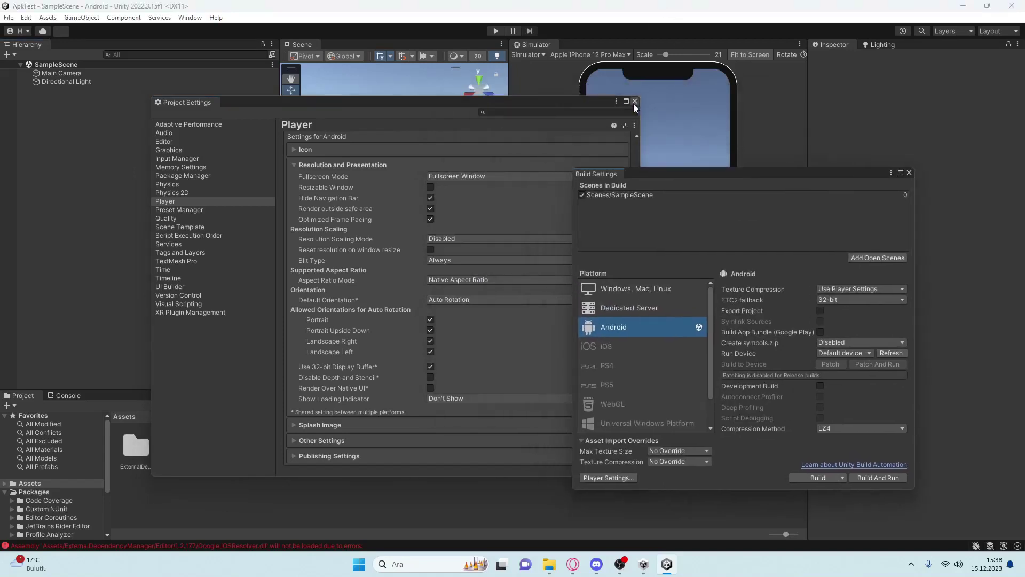
pyautogui.moveTo(575, 96); pyautogui.dragTo(413, 119)
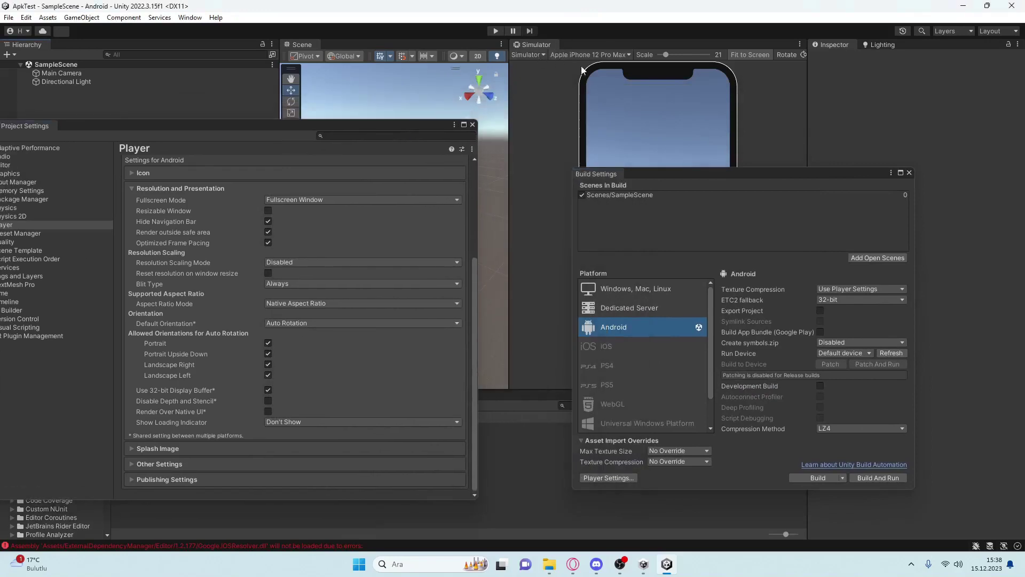
pyautogui.moveTo(756, 174); pyautogui.dragTo(260, 144)
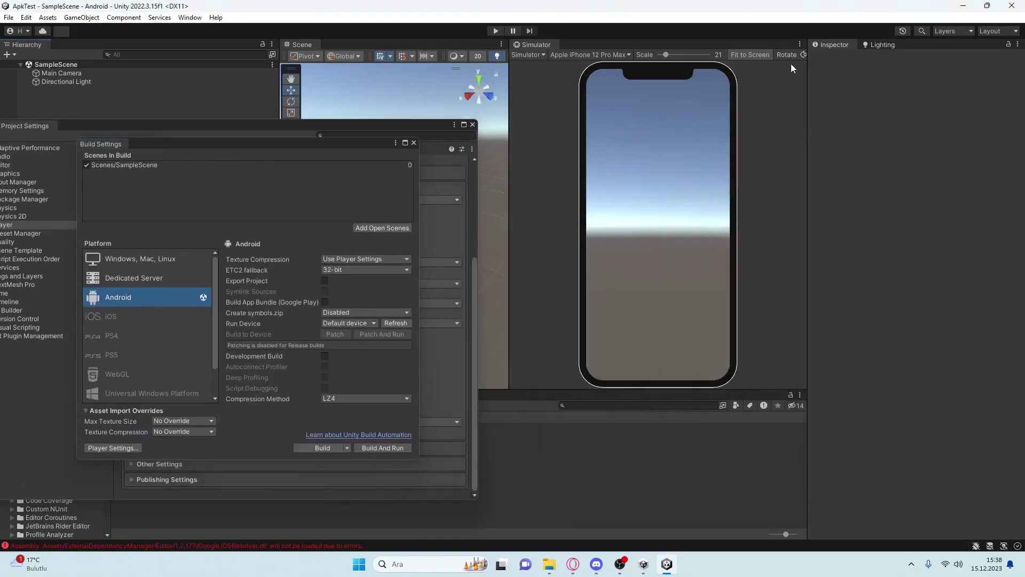
pyautogui.click(803, 55)
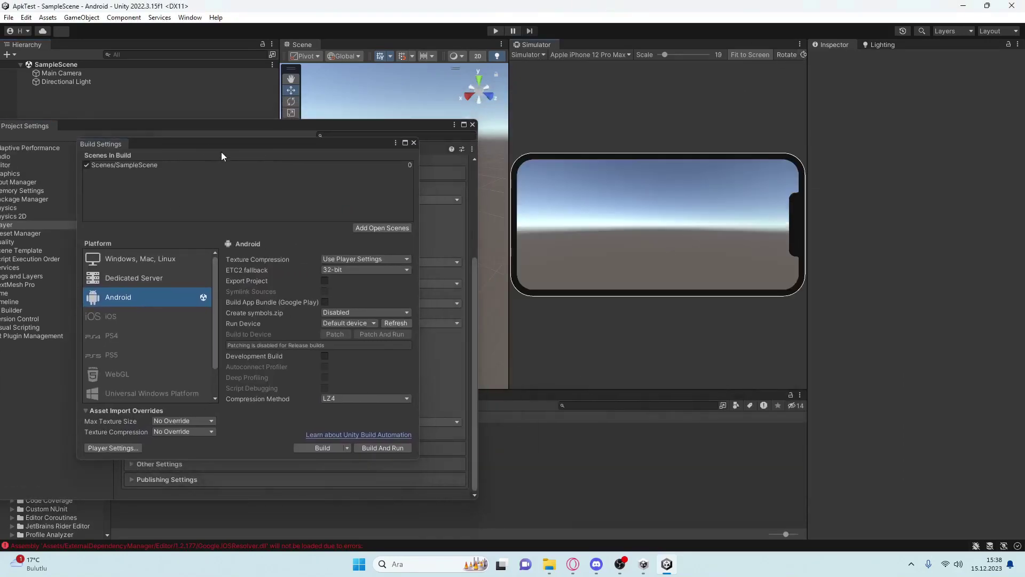
pyautogui.moveTo(234, 127); pyautogui.dragTo(230, 125)
# Set Default Orientation to Portrait so the simulated iPhone 12 Pro Max displays upright
pyautogui.click(331, 320)
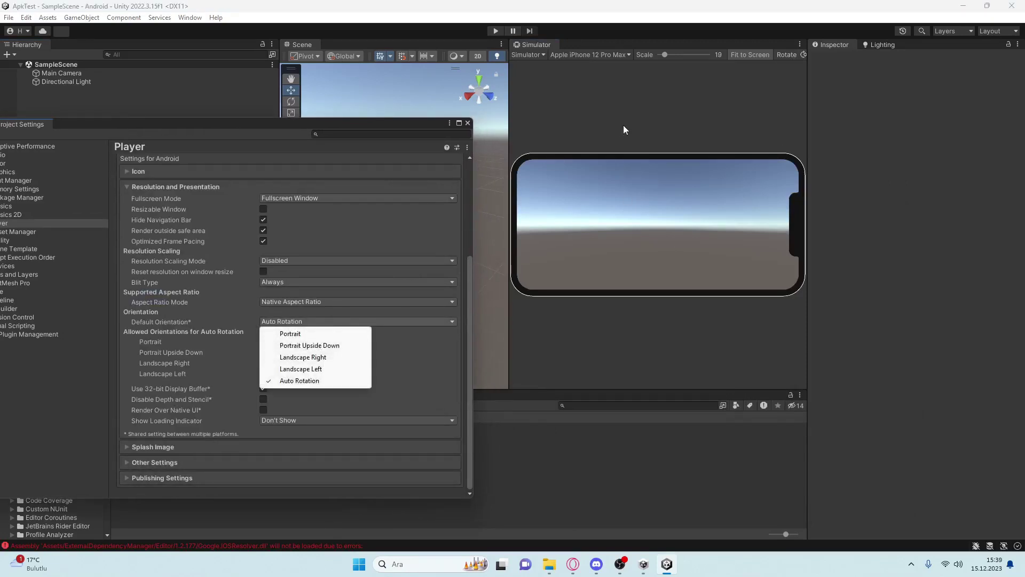
pyautogui.click(804, 55)
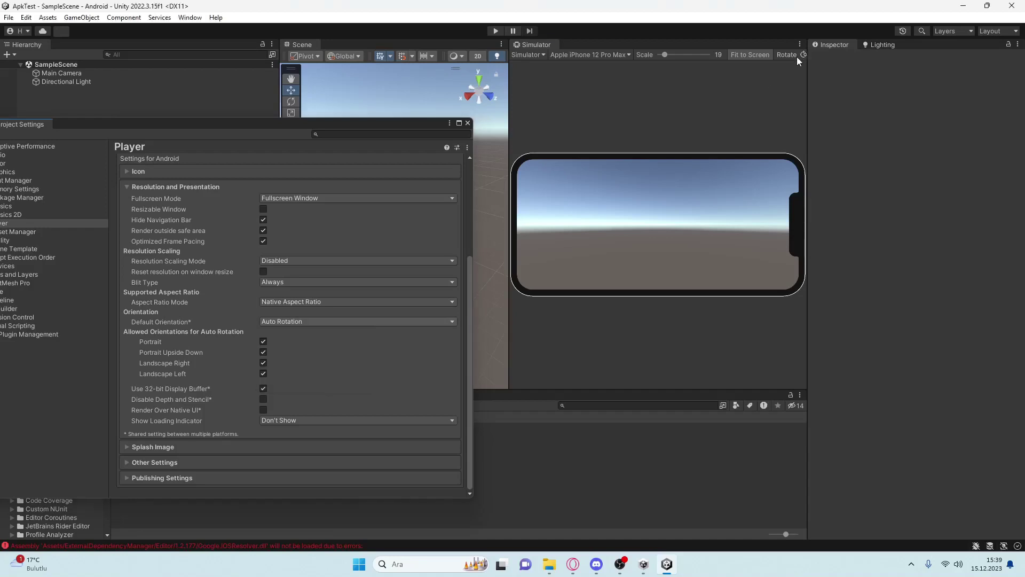
pyautogui.click(804, 55)
pyautogui.click(804, 55)
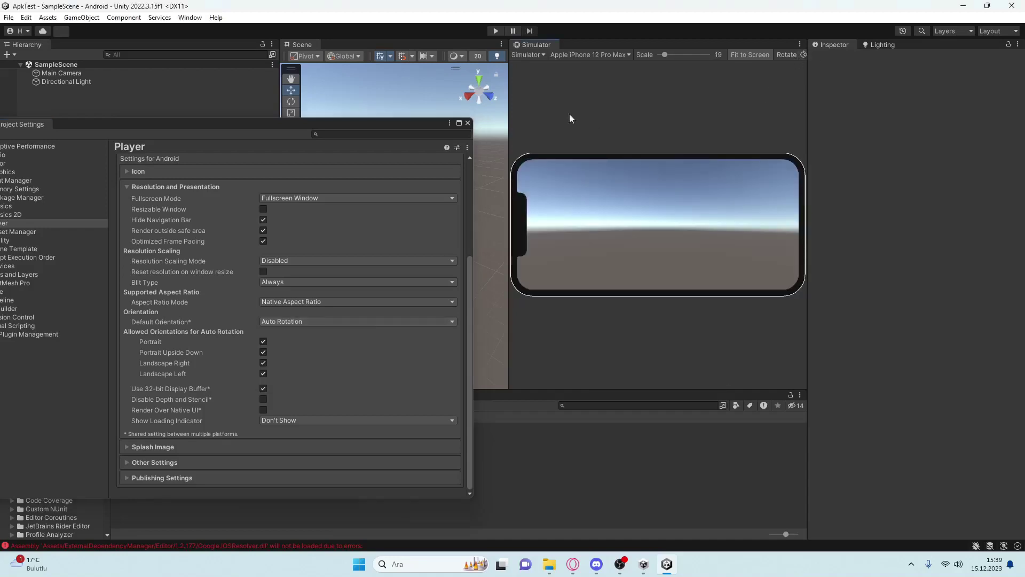
pyautogui.click(300, 323)
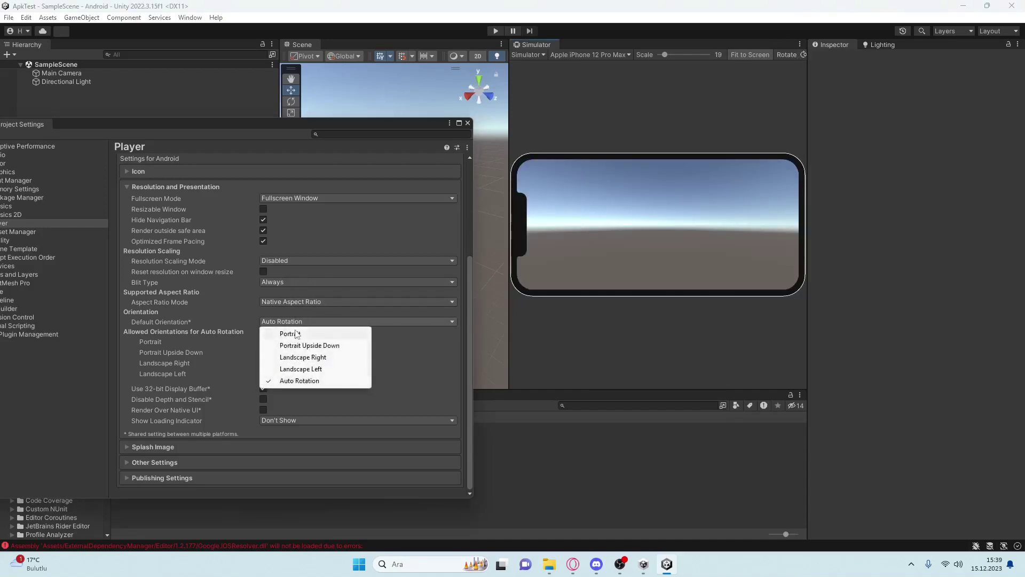
pyautogui.click(307, 334)
pyautogui.click(800, 55)
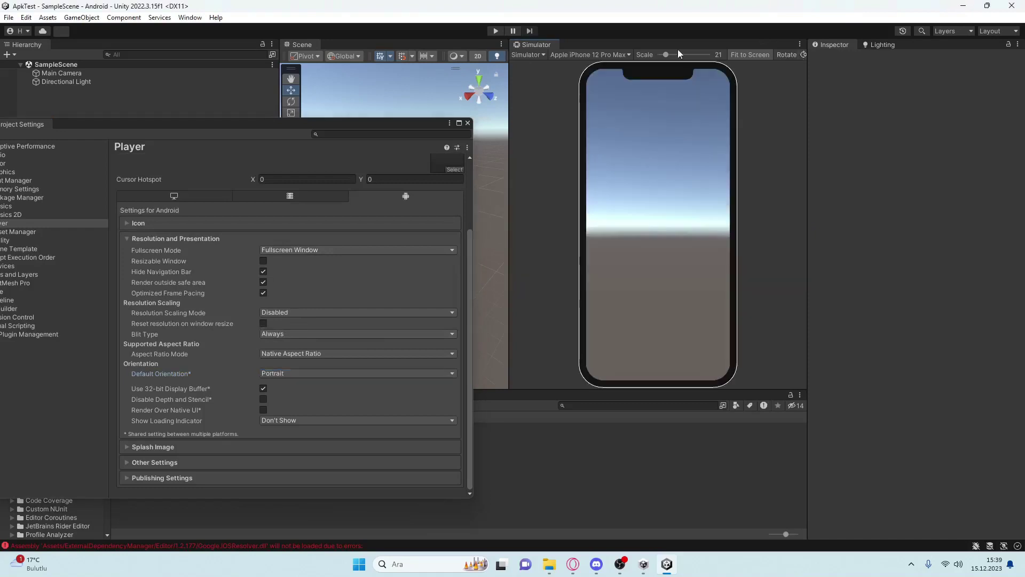
pyautogui.moveTo(312, 124); pyautogui.dragTo(508, 96)
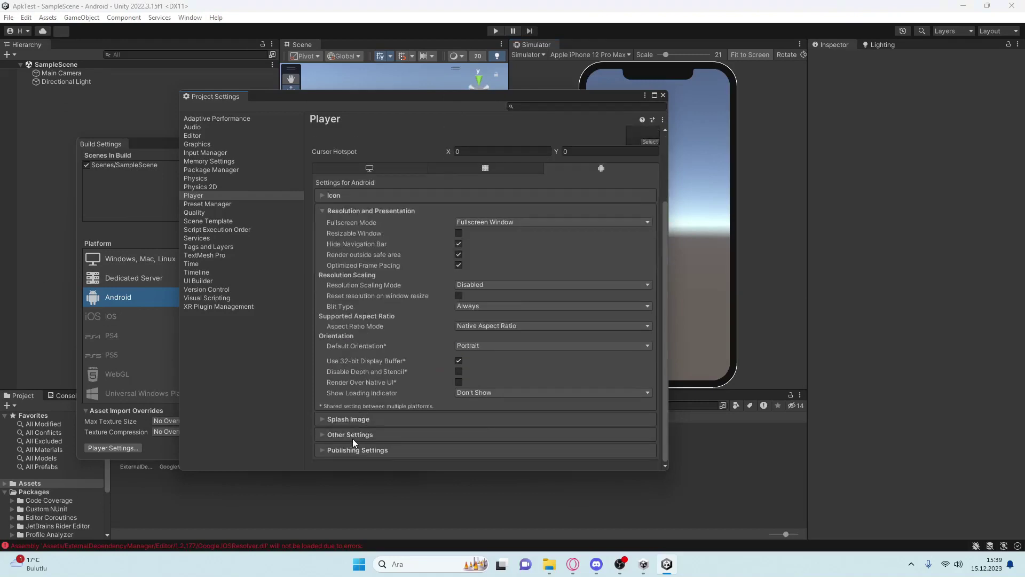
# In Other Settings, set Target API Level to API level 34 and open the Scripting Backend options
pyautogui.click(352, 435)
pyautogui.moveTo(407, 99); pyautogui.dragTo(384, 67)
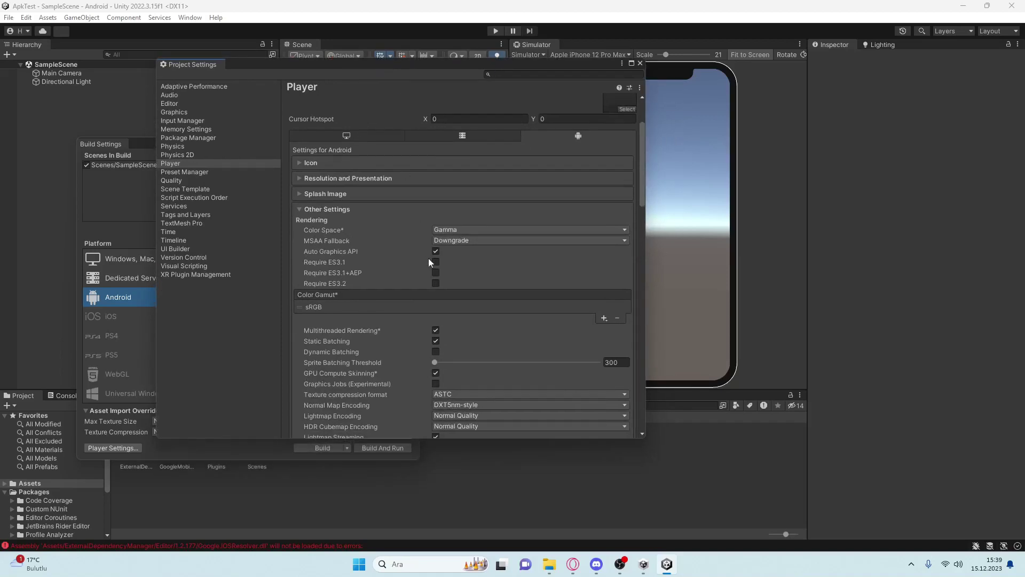
pyautogui.scroll(-3, 442, 246)
pyautogui.scroll(-2, 440, 172)
pyautogui.scroll(-1, 428, 221)
pyautogui.scroll(-1, 427, 224)
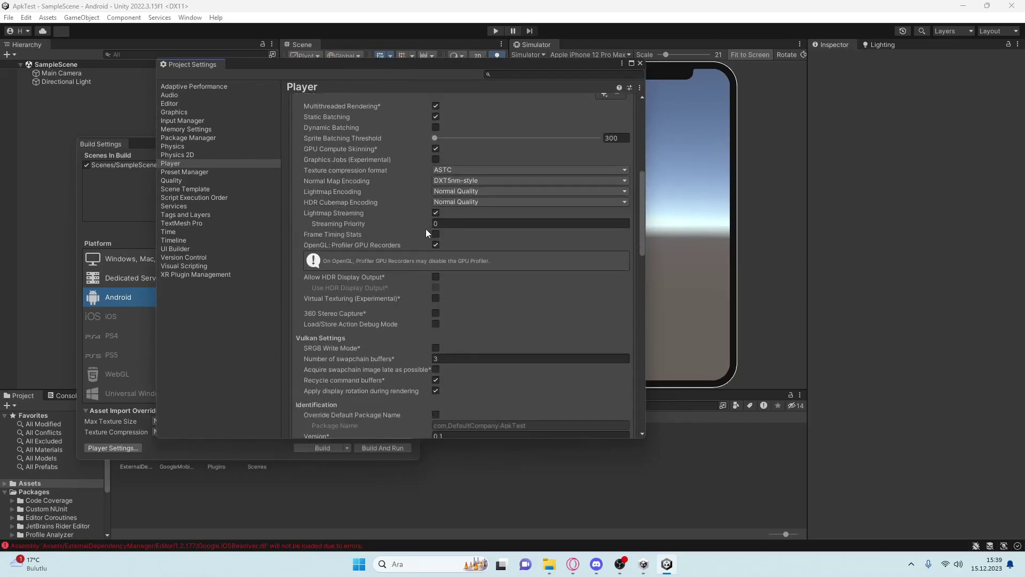
pyautogui.scroll(-1, 427, 182)
pyautogui.scroll(-2, 425, 208)
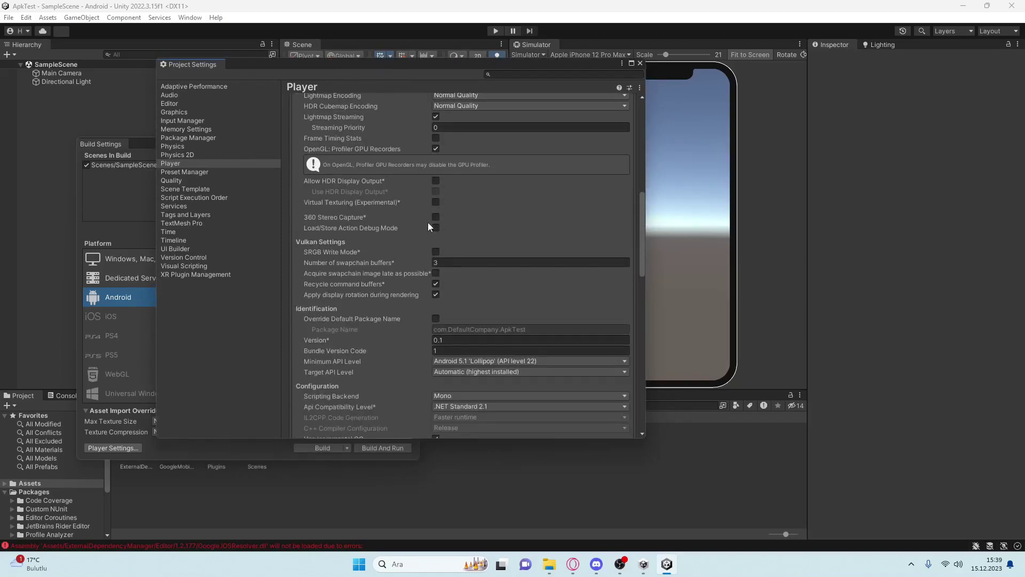
pyautogui.scroll(-1, 429, 234)
pyautogui.scroll(-1, 443, 267)
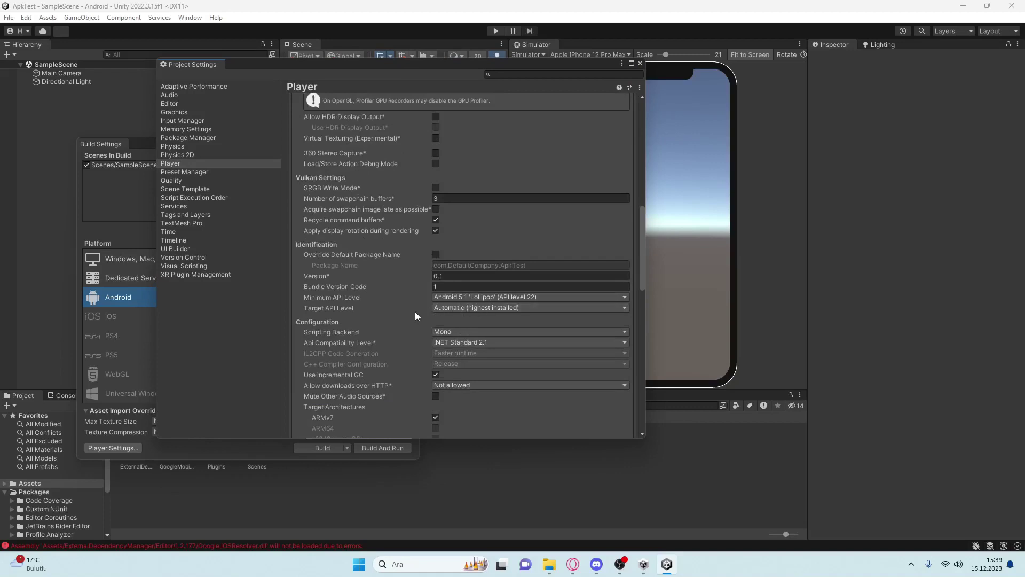
pyautogui.click(471, 308)
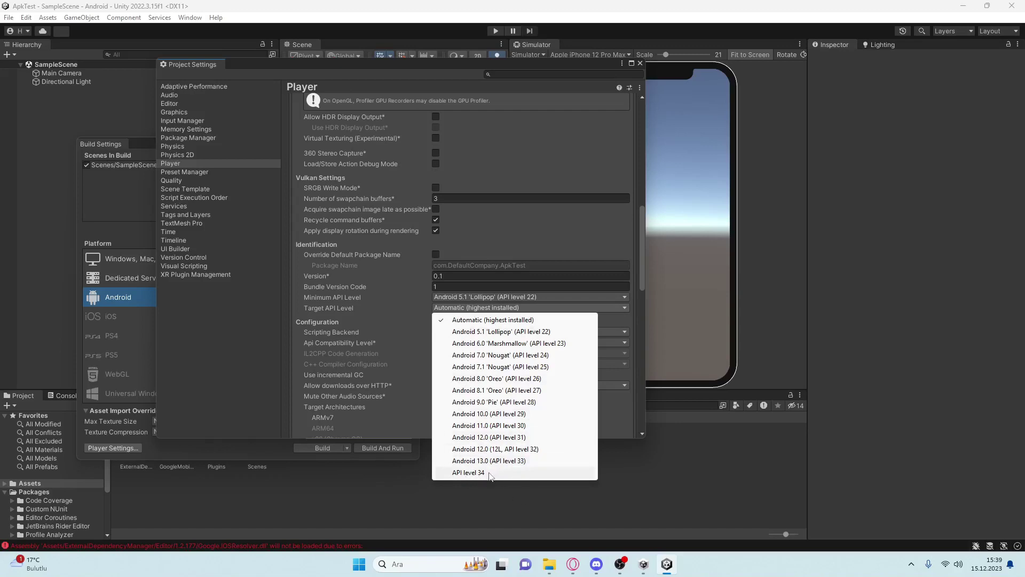
pyautogui.click(489, 474)
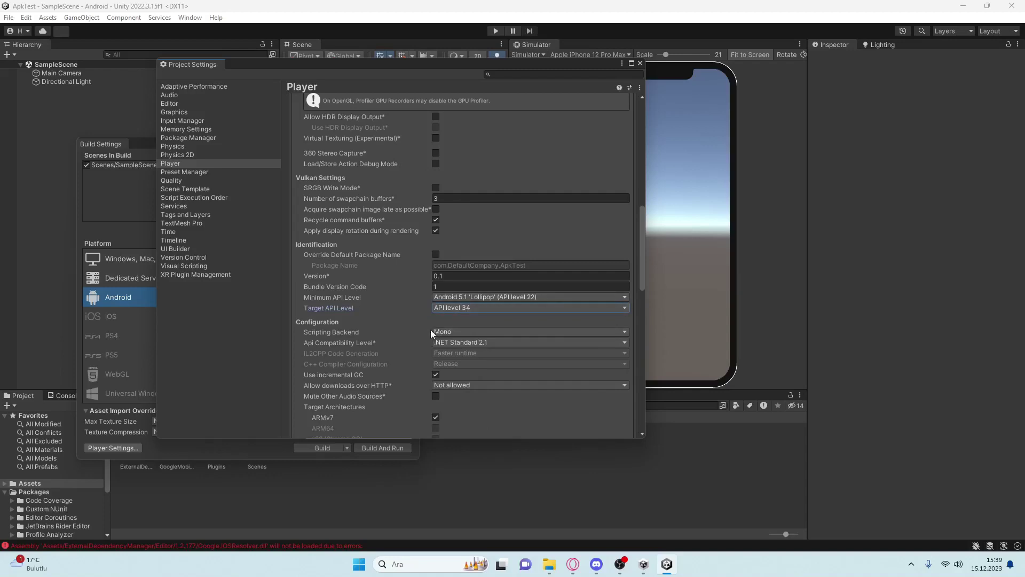
pyautogui.click(456, 331)
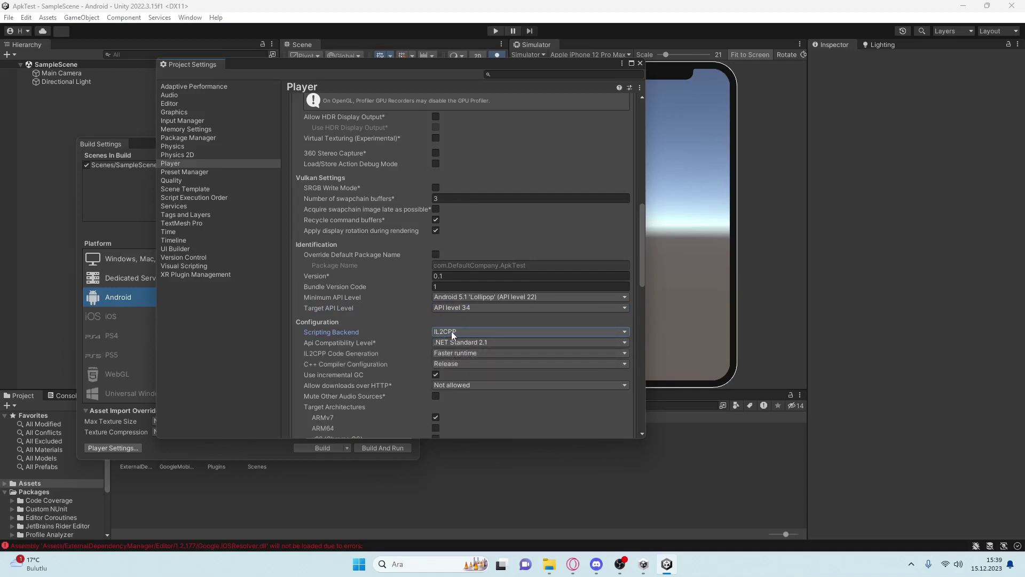
# Tick ARM64 under Target Architectures alongside ARMv7, then scroll to the end of the Player list
pyautogui.scroll(-1, 450, 331)
pyautogui.scroll(-1, 434, 299)
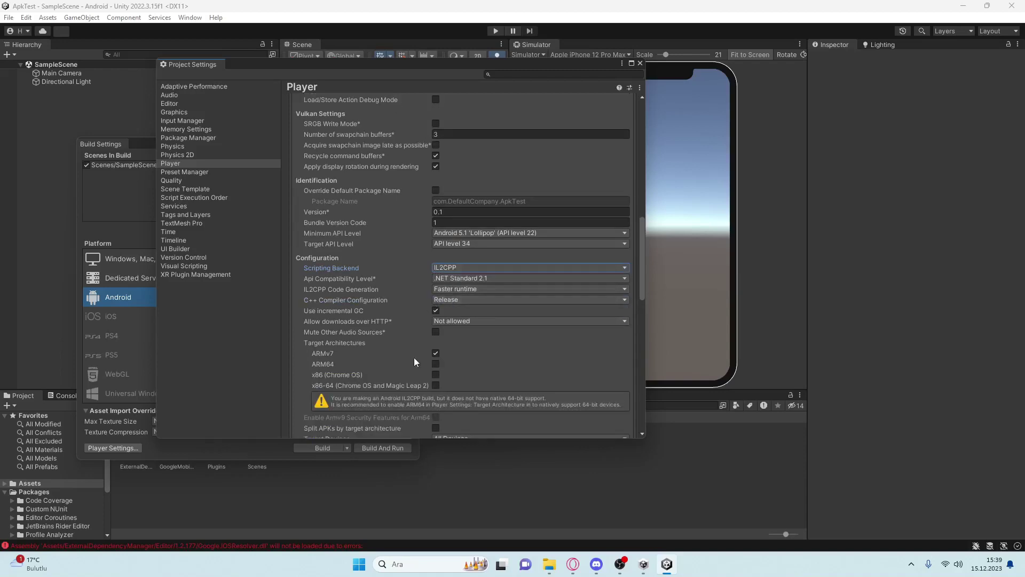
pyautogui.click(437, 364)
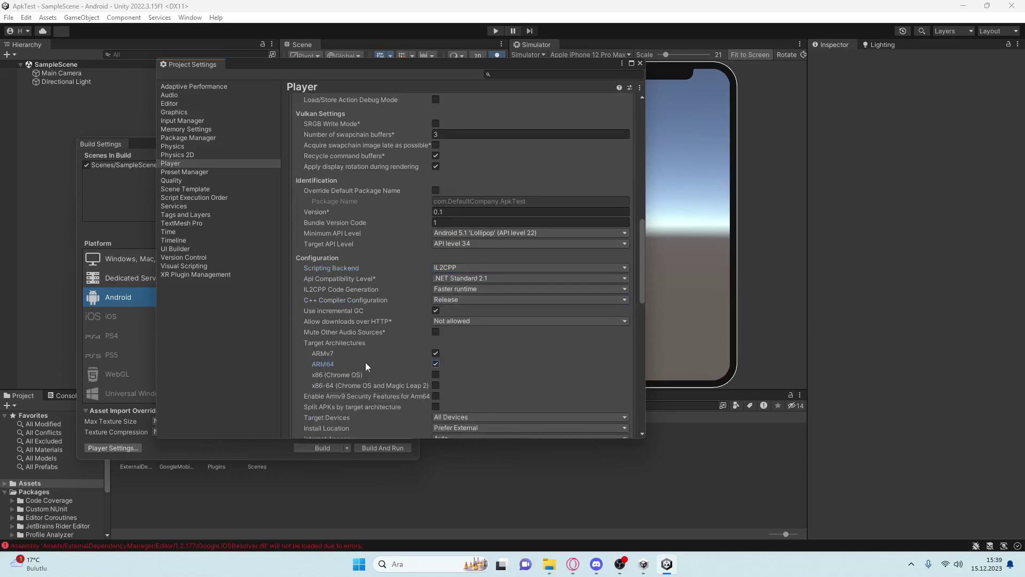
pyautogui.scroll(-2, 442, 270)
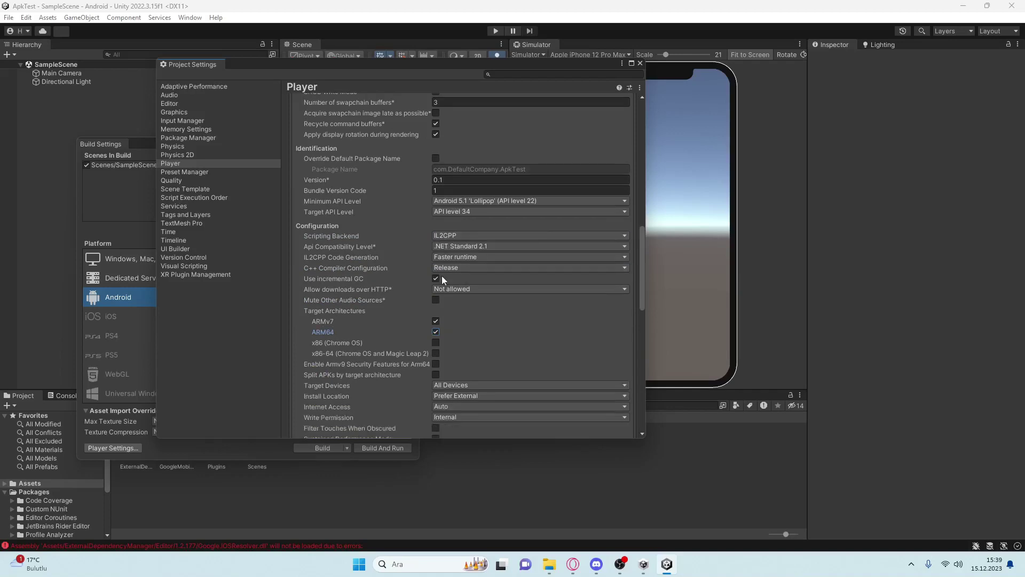
pyautogui.scroll(-2, 428, 274)
pyautogui.scroll(-2, 427, 274)
pyautogui.scroll(-1, 431, 274)
pyautogui.scroll(-3, 422, 275)
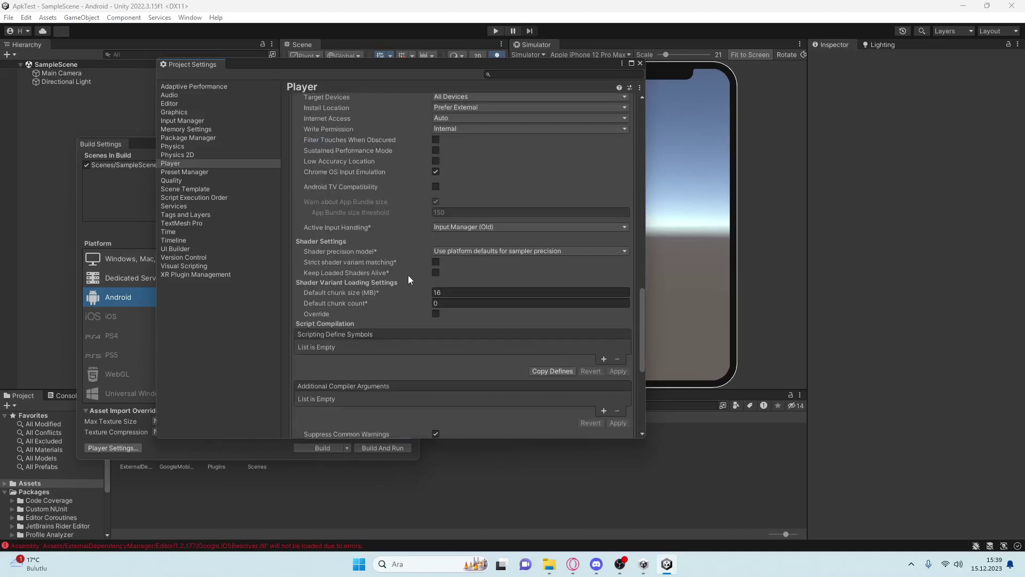
pyautogui.scroll(-3, 400, 274)
pyautogui.scroll(-2, 391, 267)
pyautogui.scroll(-2, 398, 252)
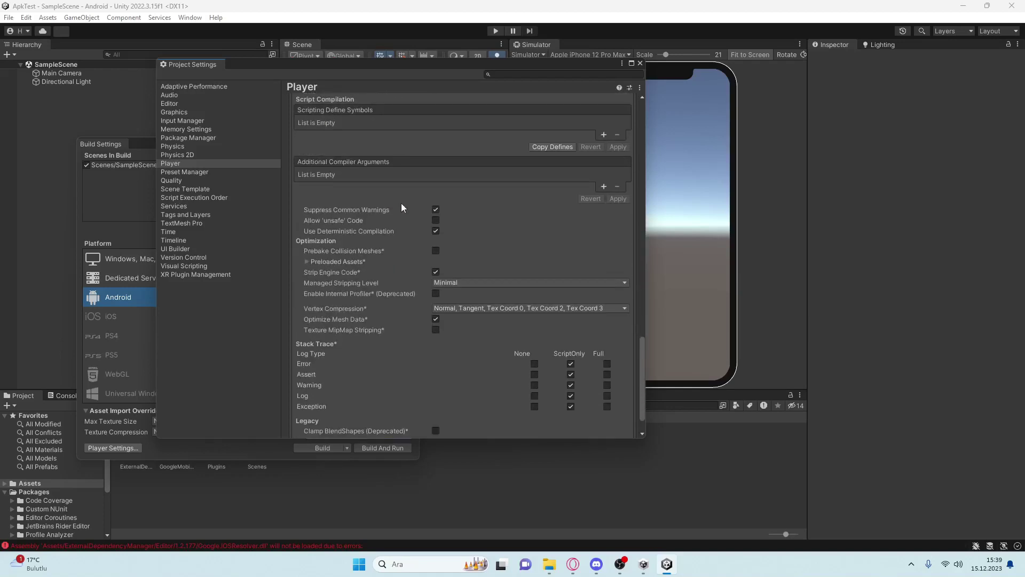
pyautogui.scroll(-1, 404, 203)
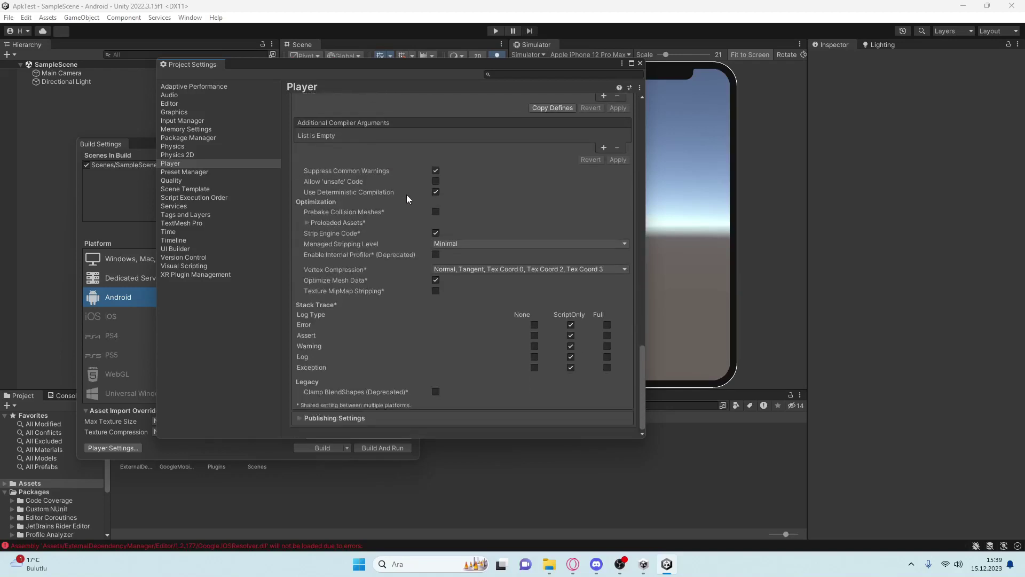
# Expand Publishing Settings and review the debug keystore and custom Gradle template options
pyautogui.click(348, 415)
pyautogui.scroll(-10, 350, 395)
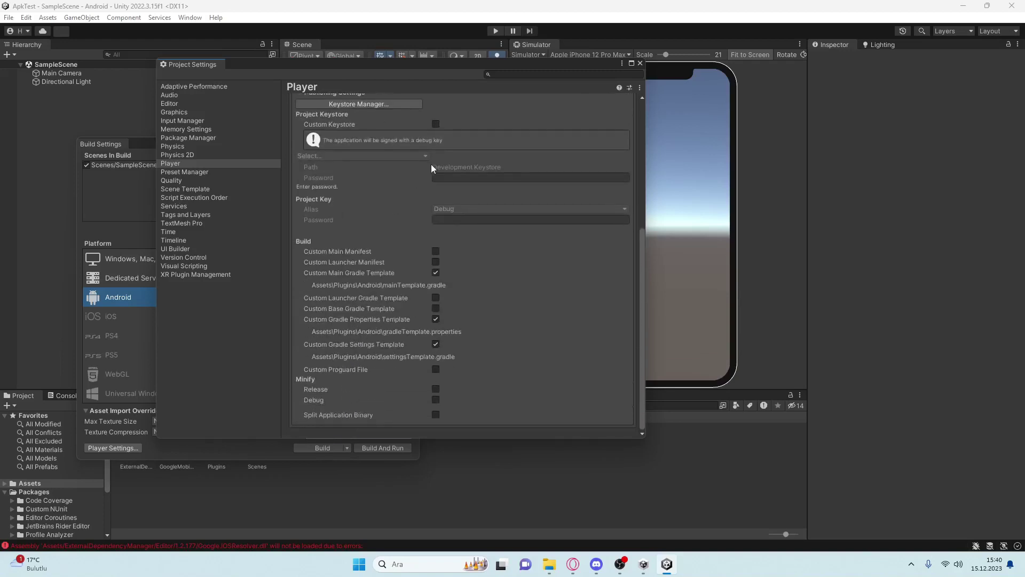
pyautogui.scroll(1, 379, 98)
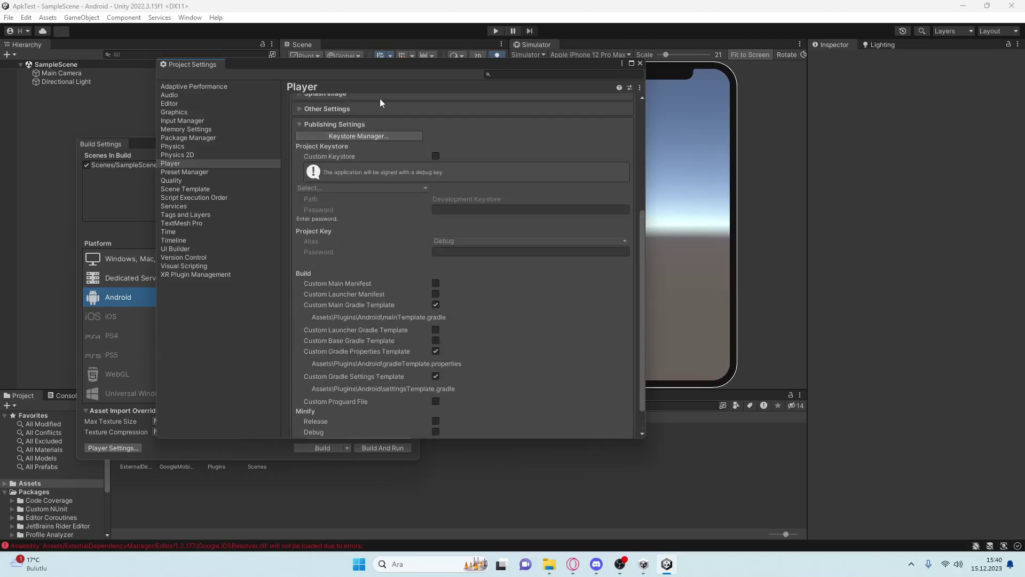
pyautogui.scroll(1, 371, 154)
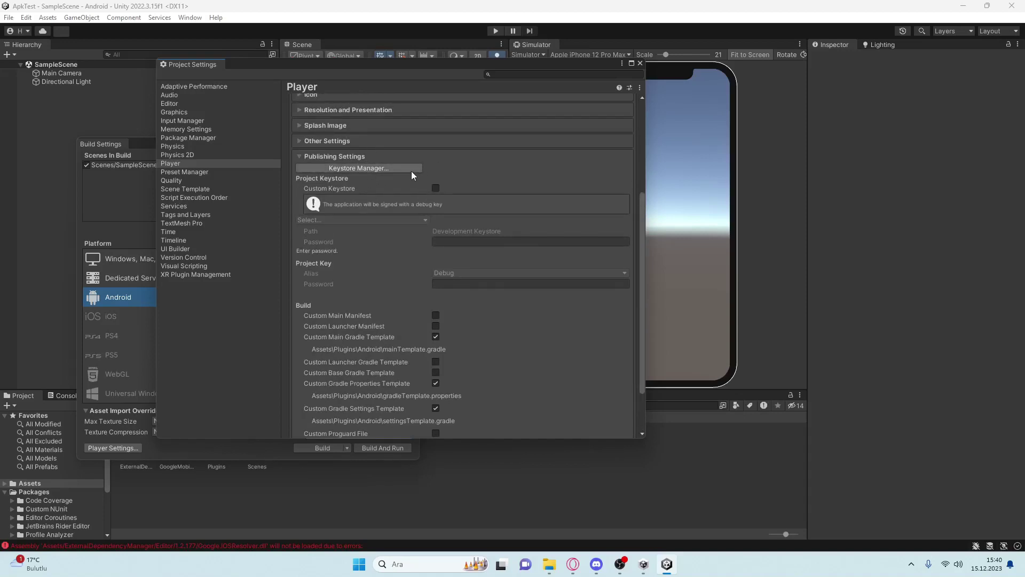
pyautogui.scroll(-1, 411, 175)
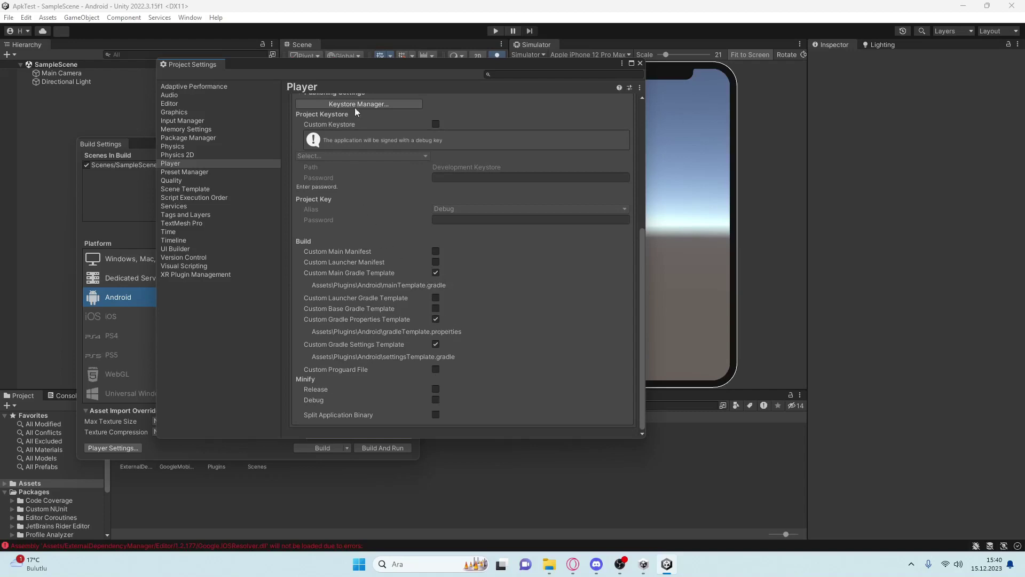
pyautogui.moveTo(386, 62); pyautogui.dragTo(377, 58)
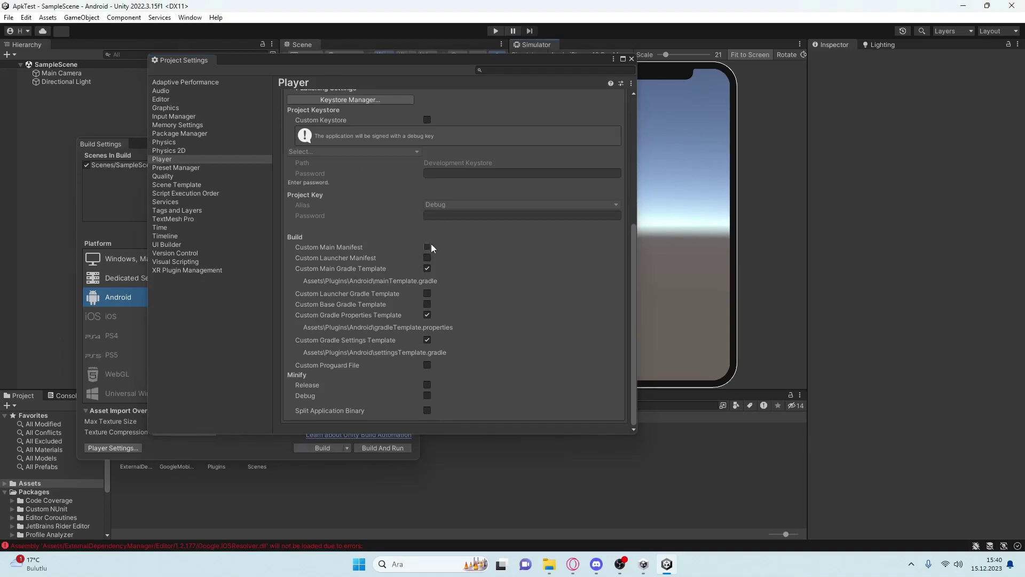
# Close Project Settings and build the Android APK as 'test' in the ApkTest folder
pyautogui.click(631, 59)
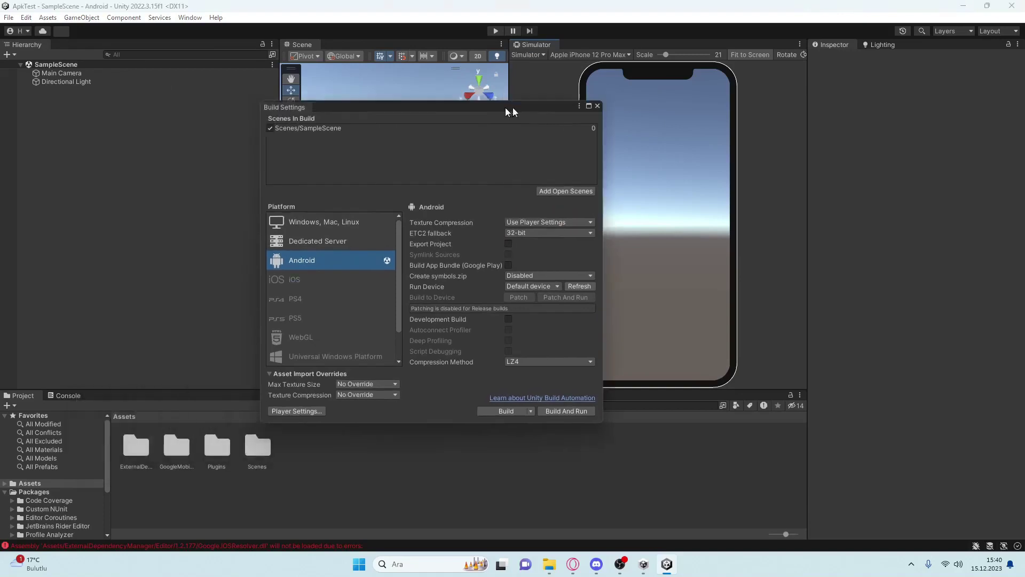
pyautogui.moveTo(322, 147); pyautogui.dragTo(579, 106)
pyautogui.click(580, 407)
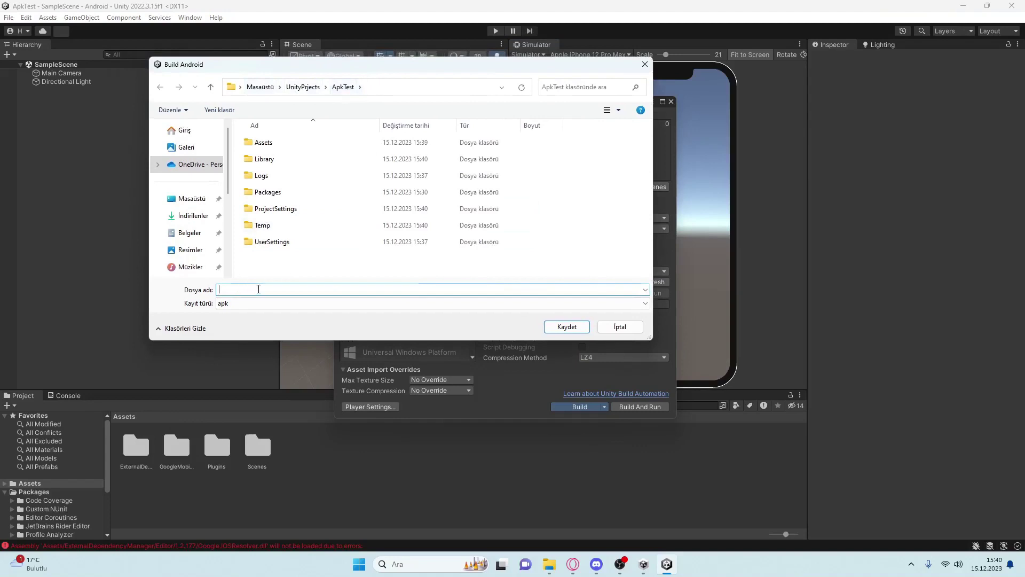
pyautogui.write('terst')
pyautogui.press('BackSpace')
pyautogui.press('BackSpace')
pyautogui.press('BackSpace')
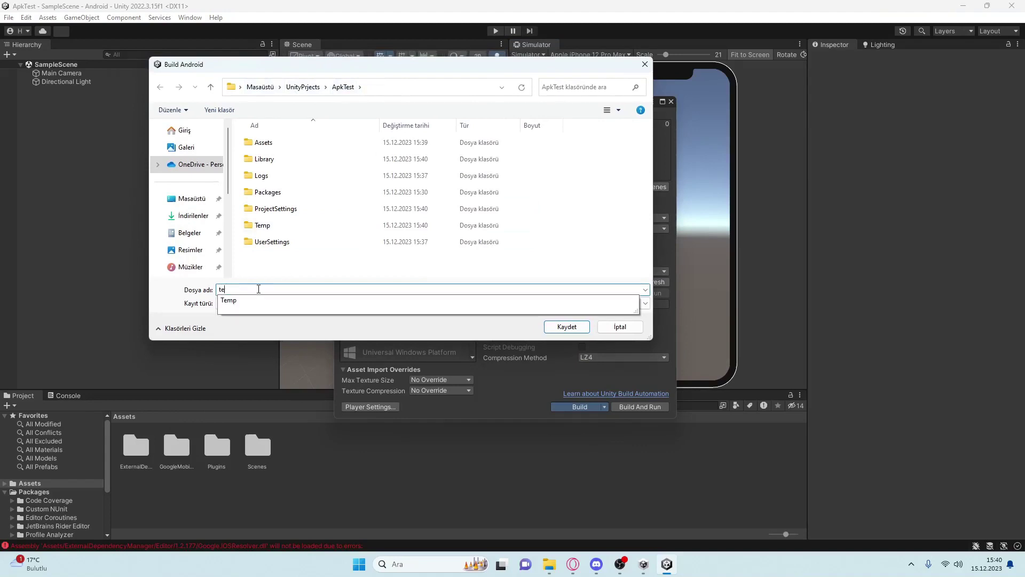
pyautogui.write('st')
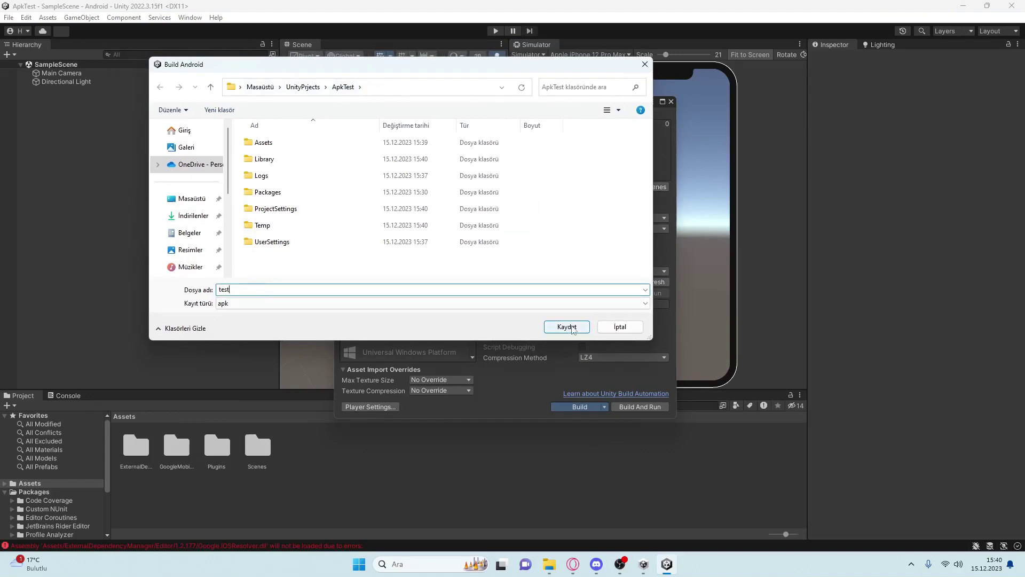
pyautogui.click(567, 326)
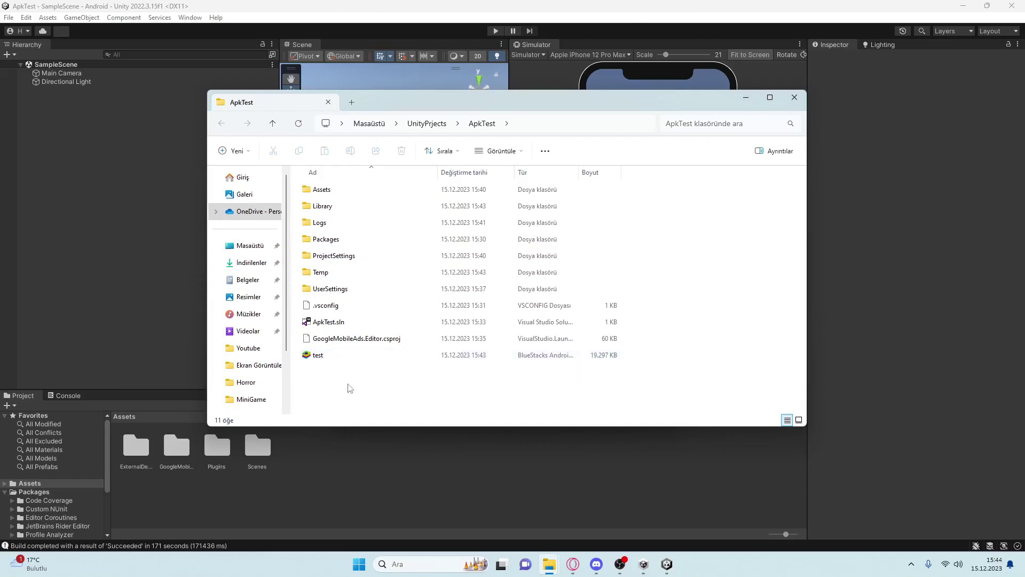
# Select the built test APK file in the ApkTest folder
pyautogui.click(331, 360)
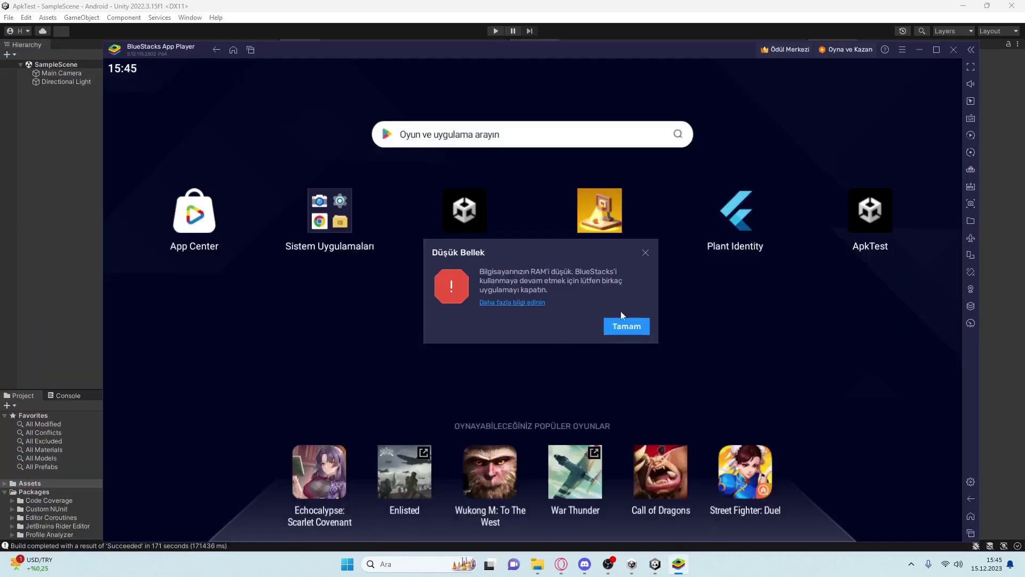
# Dismiss the low memory warning and launch the installed ApkTest app in BlueStacks
pyautogui.click(627, 326)
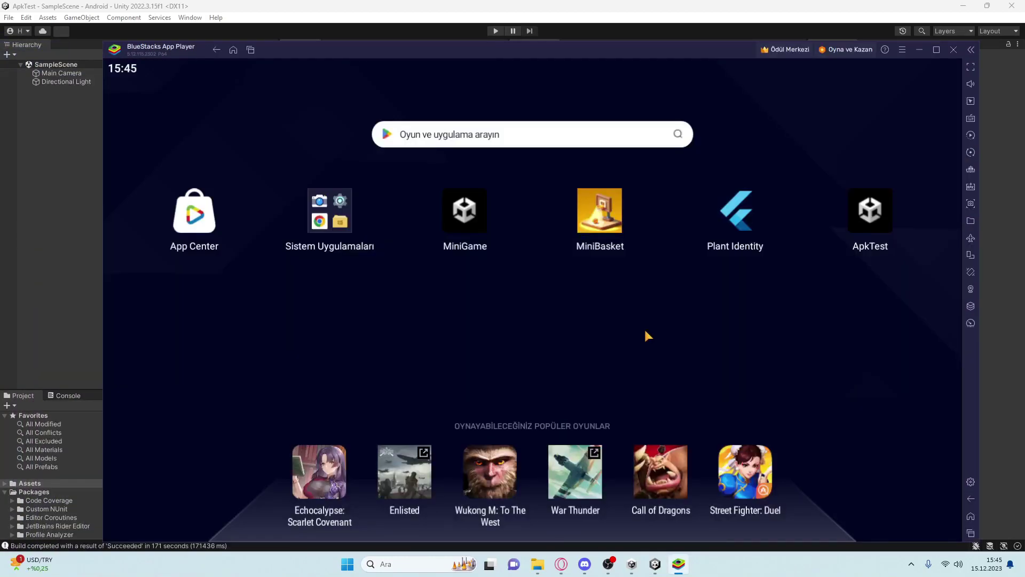
pyautogui.moveTo(702, 54); pyautogui.dragTo(682, 53)
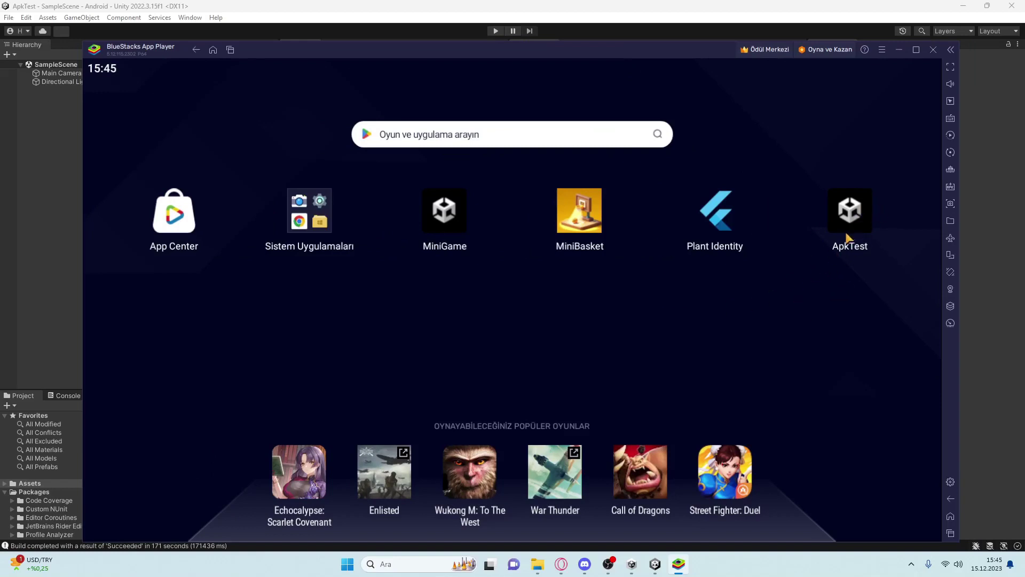
pyautogui.click(851, 224)
pyautogui.moveTo(719, 57); pyautogui.dragTo(719, 50)
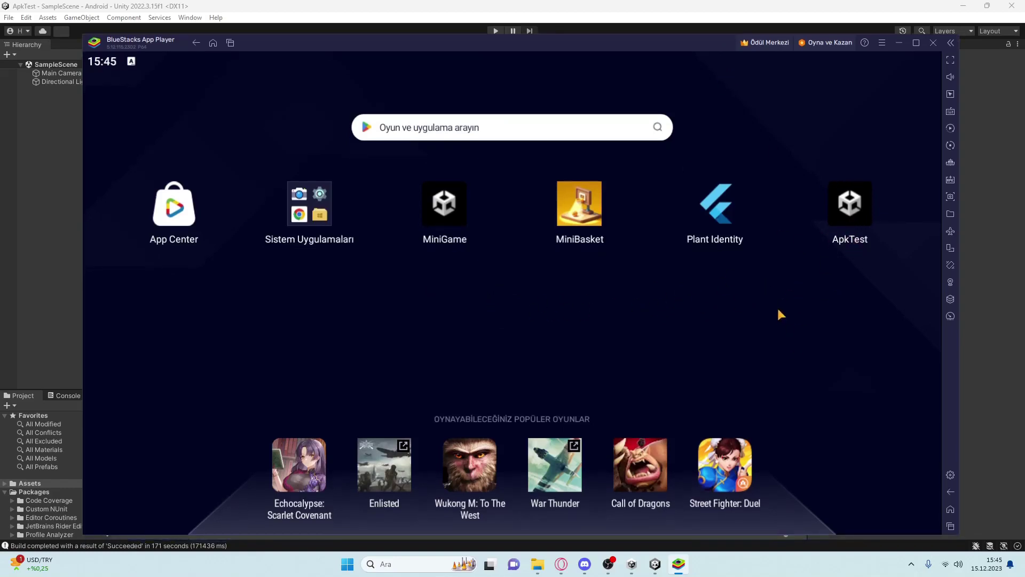
pyautogui.click(854, 214)
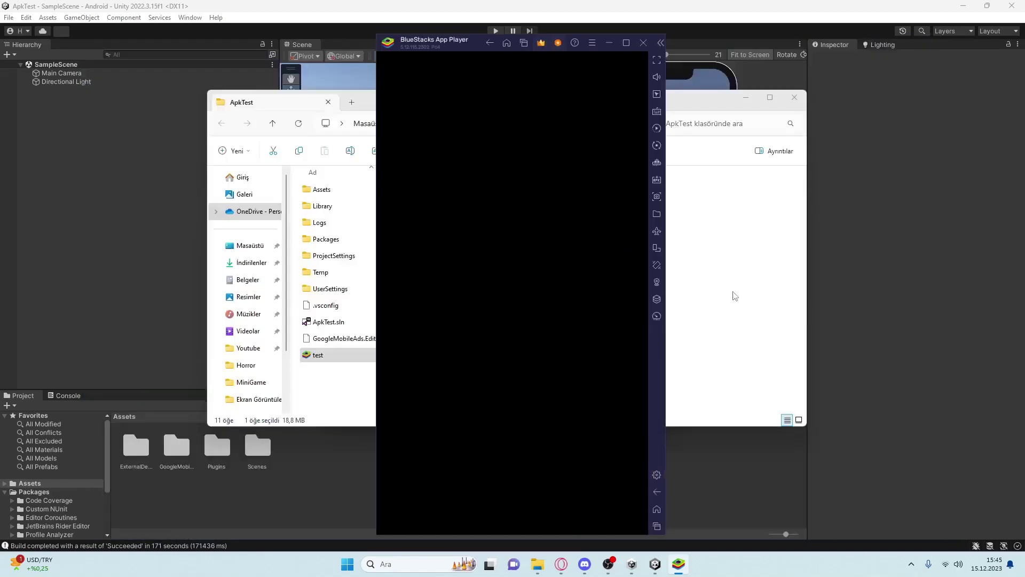
pyautogui.moveTo(465, 43); pyautogui.dragTo(378, 43)
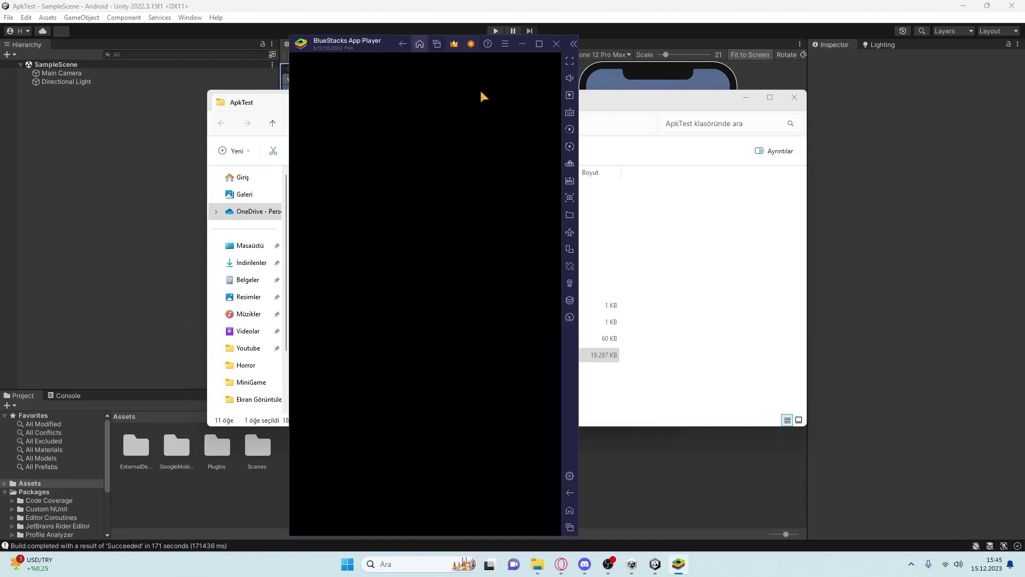
pyautogui.moveTo(381, 49); pyautogui.dragTo(385, 49)
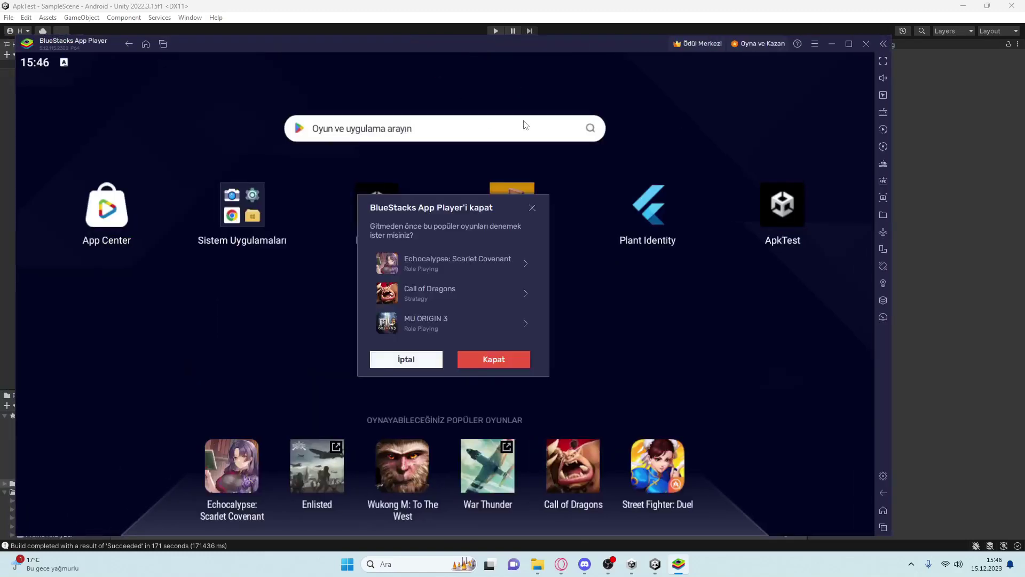
# Close BlueStacks, delete the test APK from the ApkTest folder, and return to Unity
pyautogui.click(491, 366)
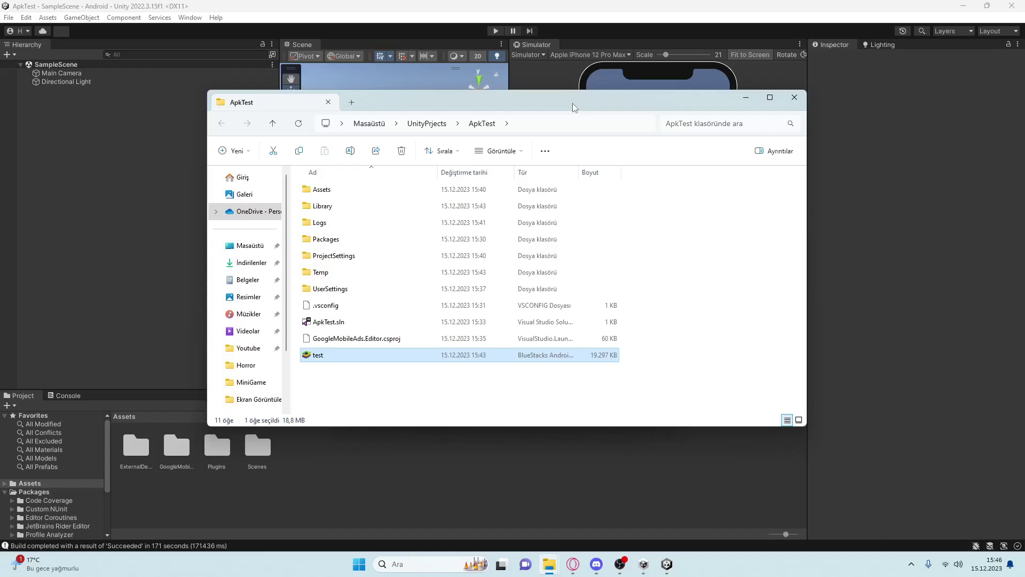
pyautogui.click(460, 372)
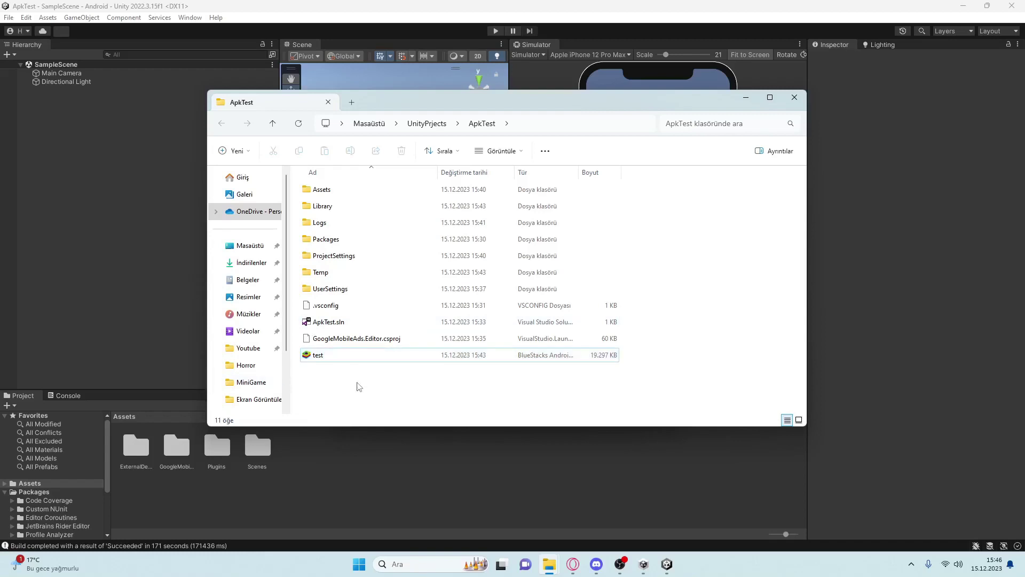
pyautogui.click(342, 360)
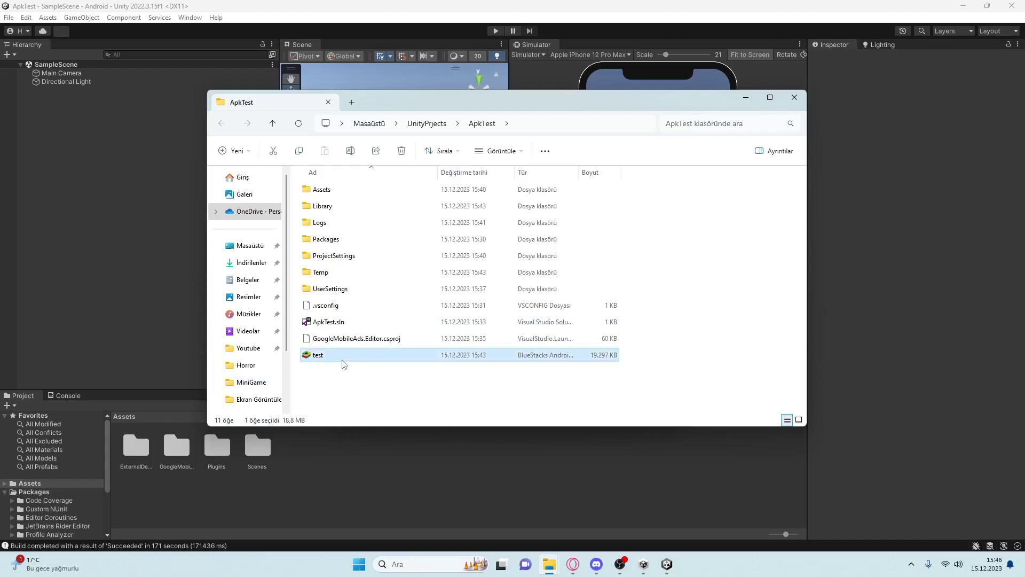
pyautogui.press('Delete')
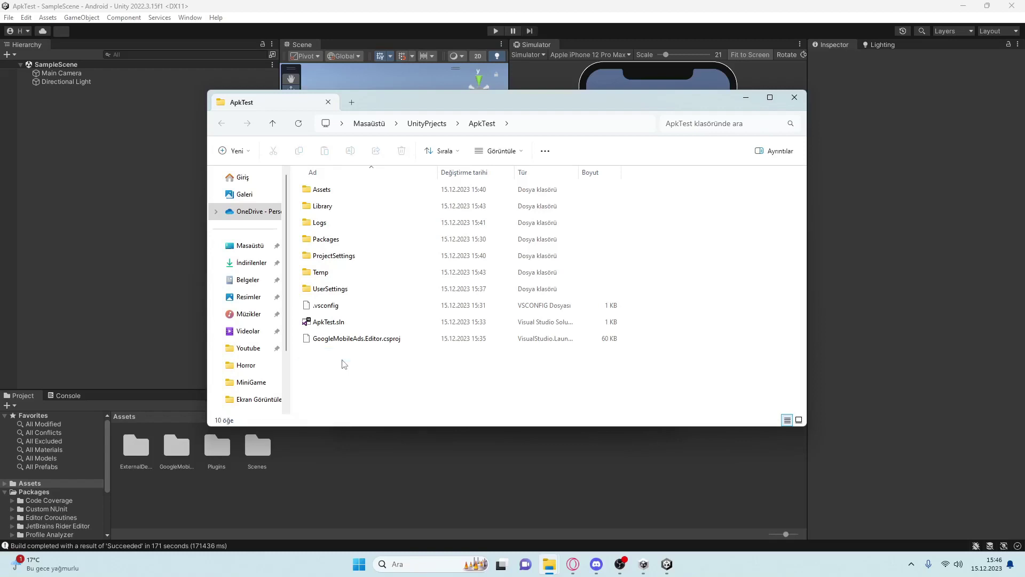
pyautogui.click(137, 242)
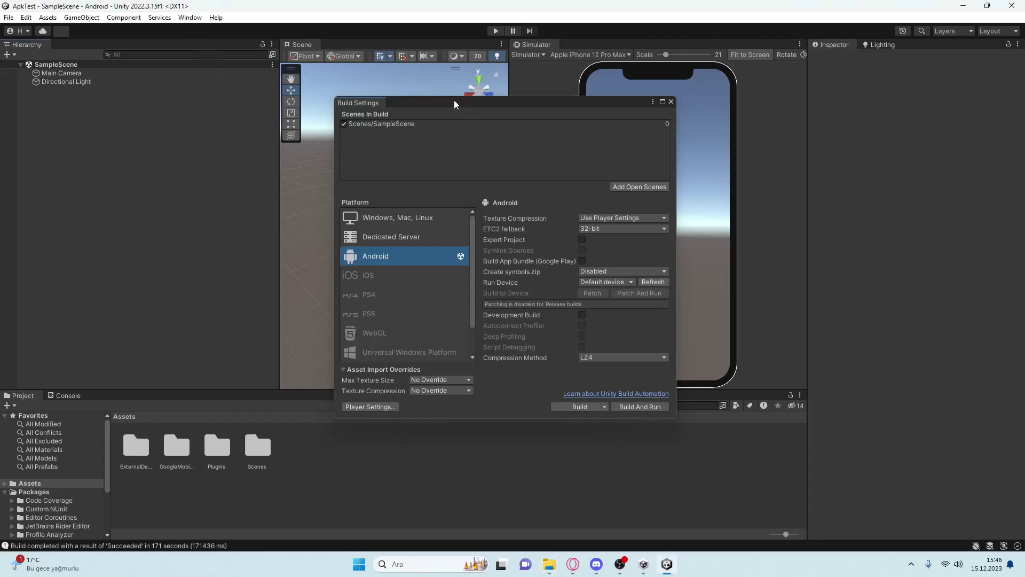
# Run External Dependency Manager's Android Resolver and dismiss the success message
pyautogui.click(524, 104)
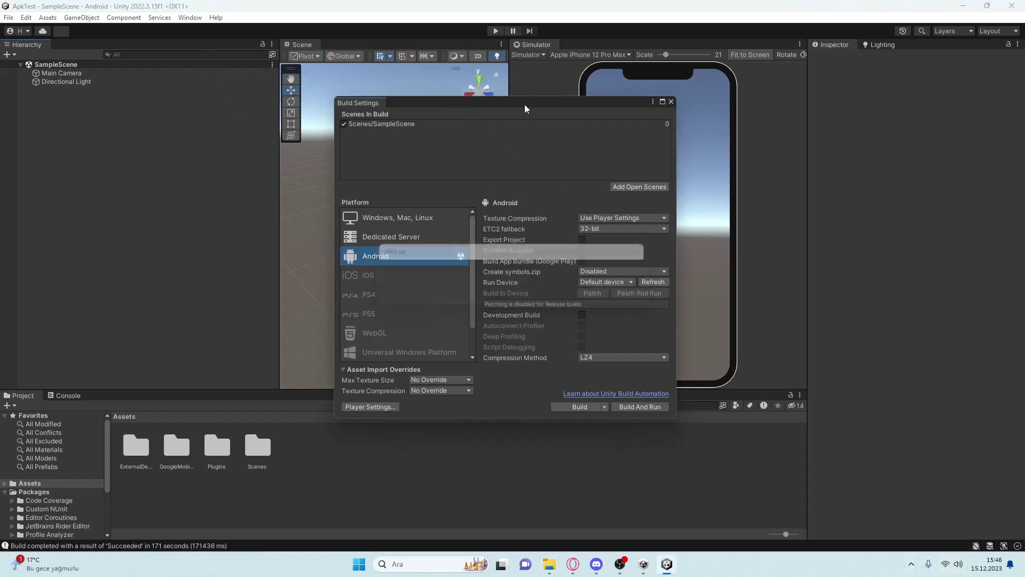
pyautogui.moveTo(569, 103)
pyautogui.mouseDown()
pyautogui.moveTo(546, 113)
pyautogui.moveTo(567, 112)
pyautogui.moveTo(555, 148)
pyautogui.mouseUp()
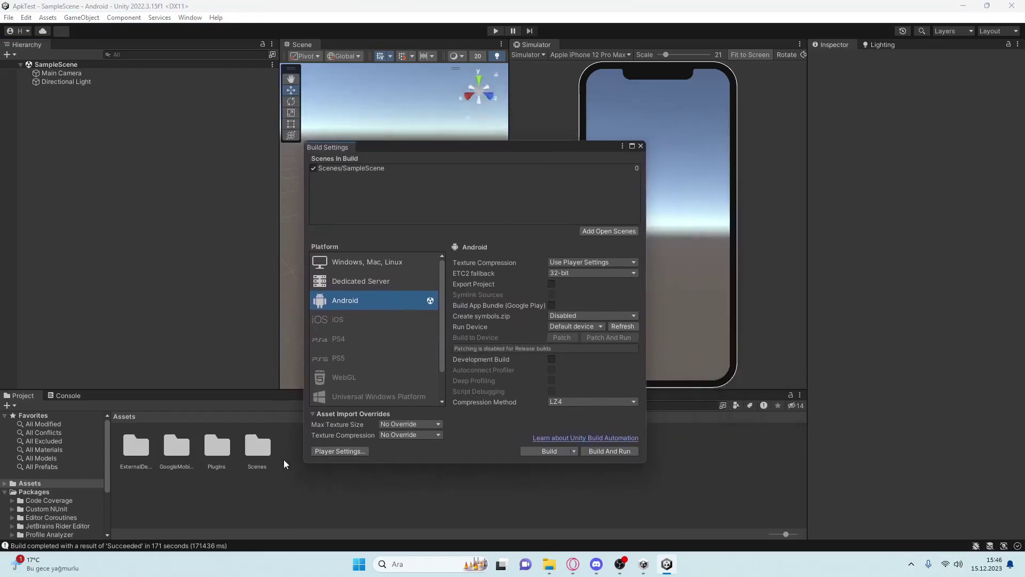
pyautogui.click(48, 18)
pyautogui.moveTo(77, 304)
pyautogui.moveTo(283, 315)
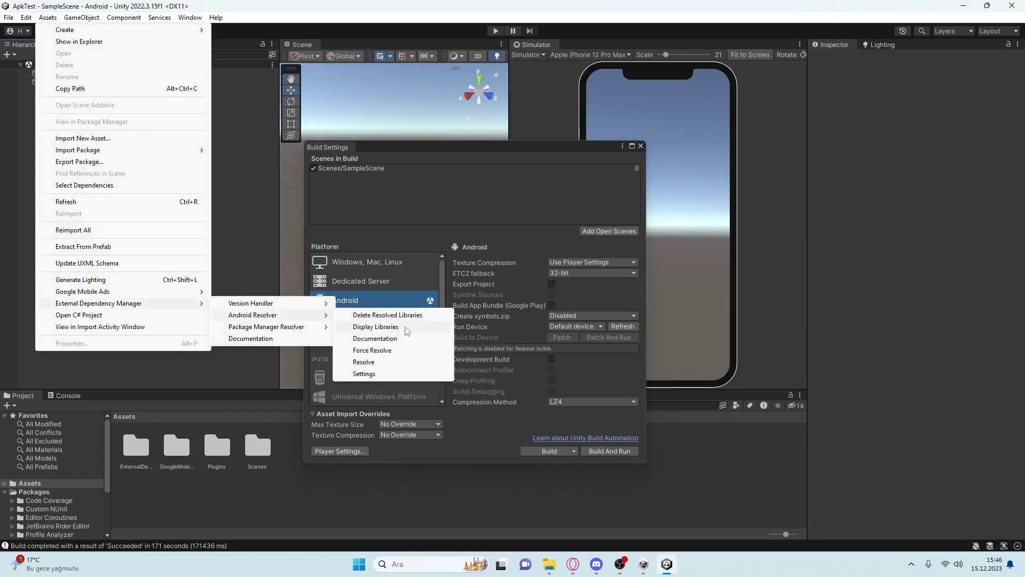
pyautogui.click(385, 363)
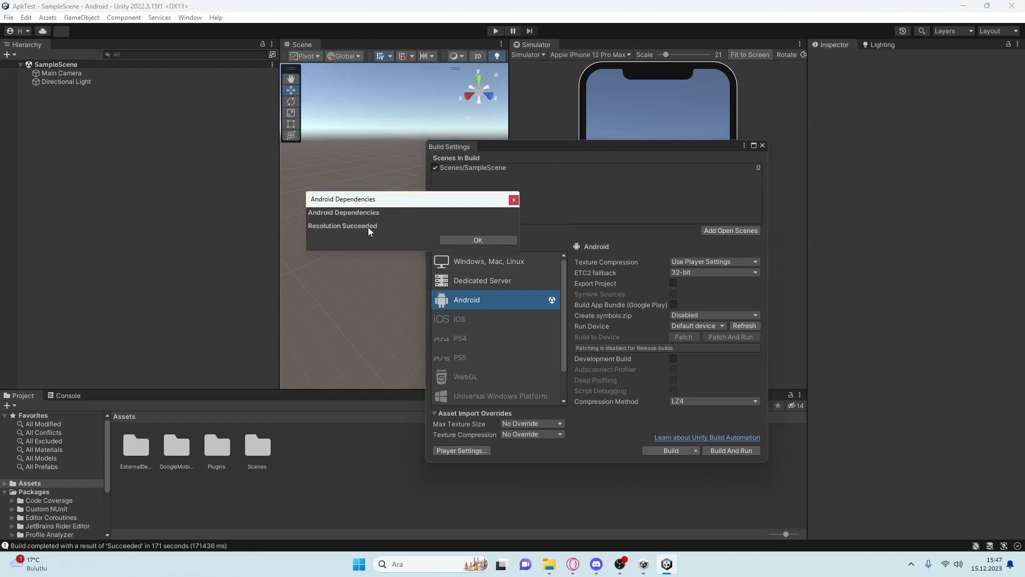
pyautogui.click(472, 240)
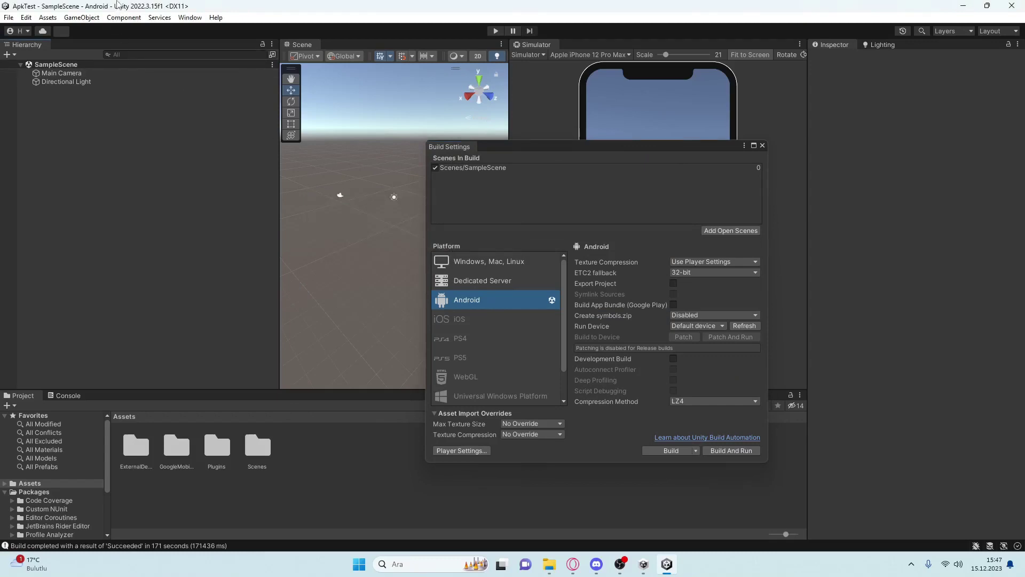
# Open the Google Mobile Ads settings and select the Android app ID field
pyautogui.click(46, 18)
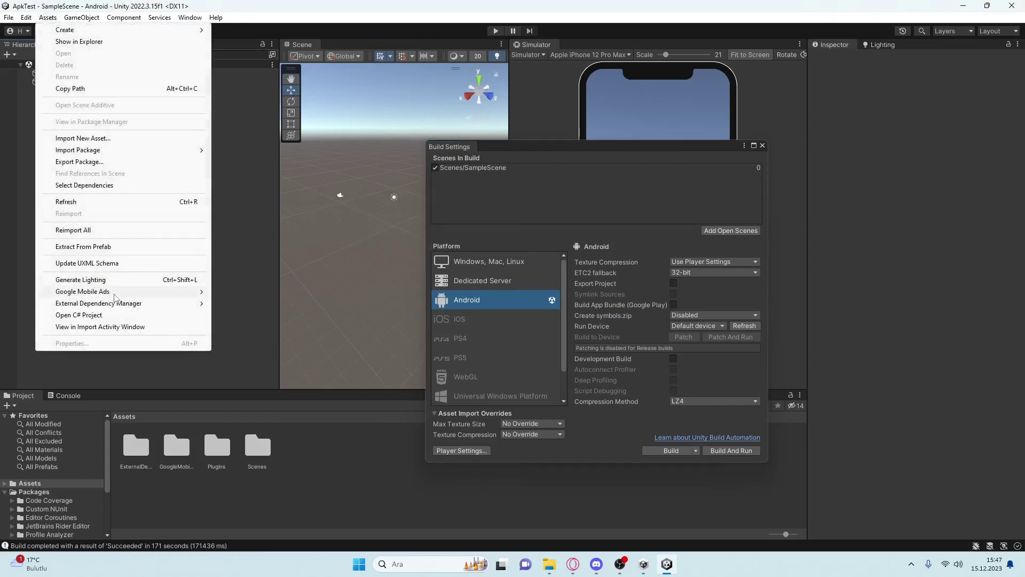
pyautogui.moveTo(115, 297)
pyautogui.click(249, 294)
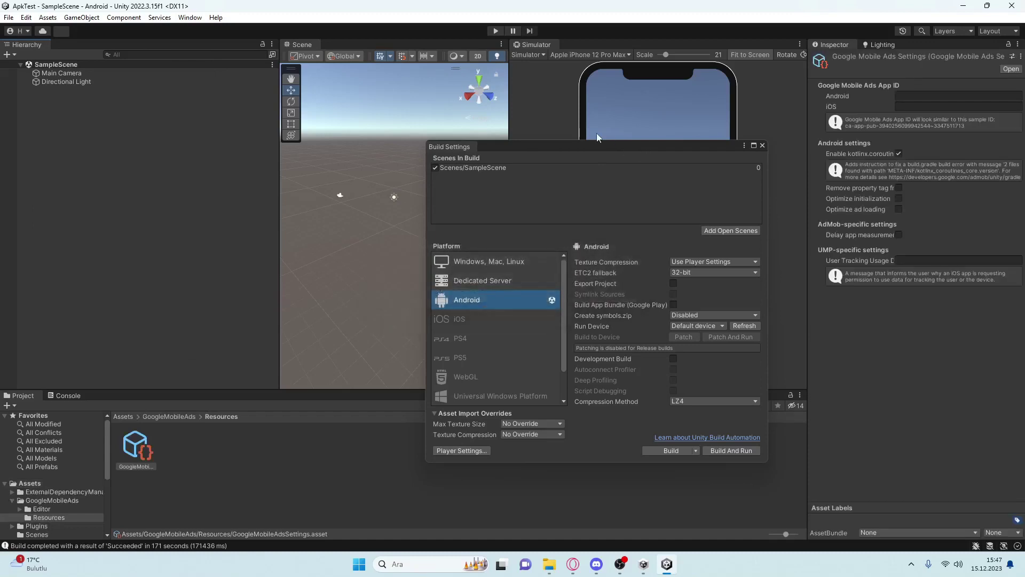
pyautogui.moveTo(611, 146); pyautogui.dragTo(368, 136)
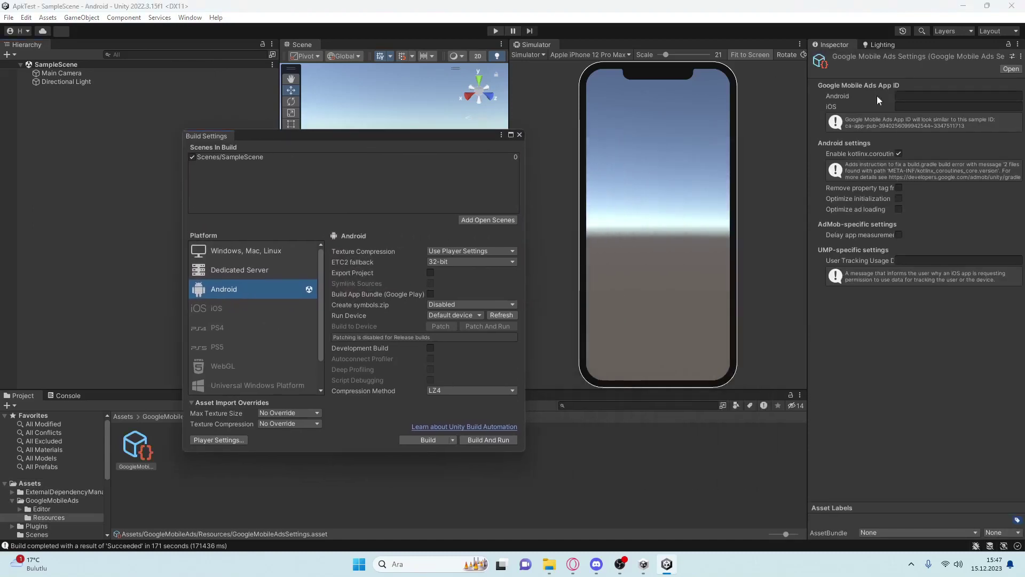
pyautogui.click(926, 96)
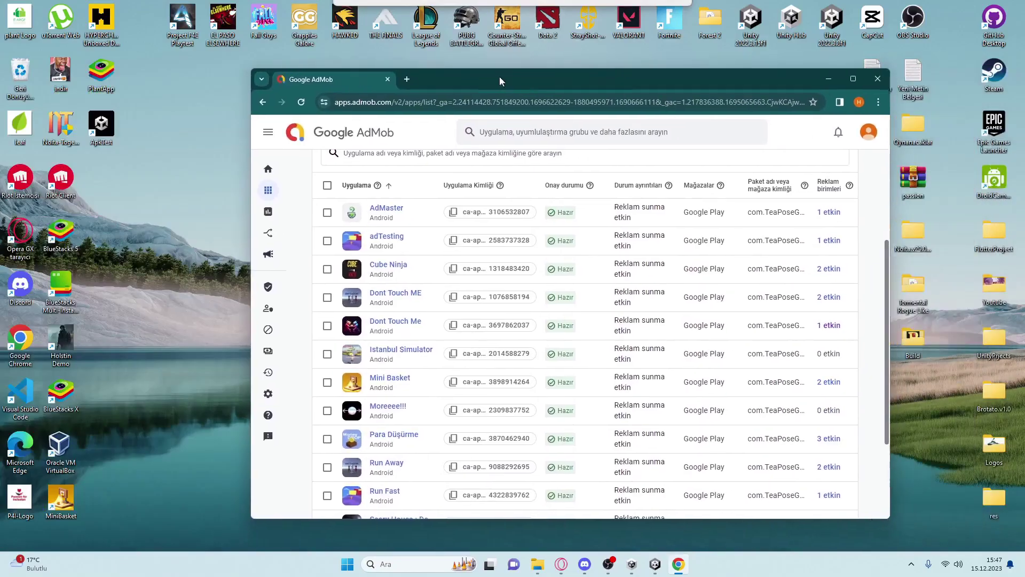
# Copy the Moreeee!!! app's ID from the AdMob apps list, then move the browser aside
pyautogui.moveTo(500, 80); pyautogui.dragTo(496, 80)
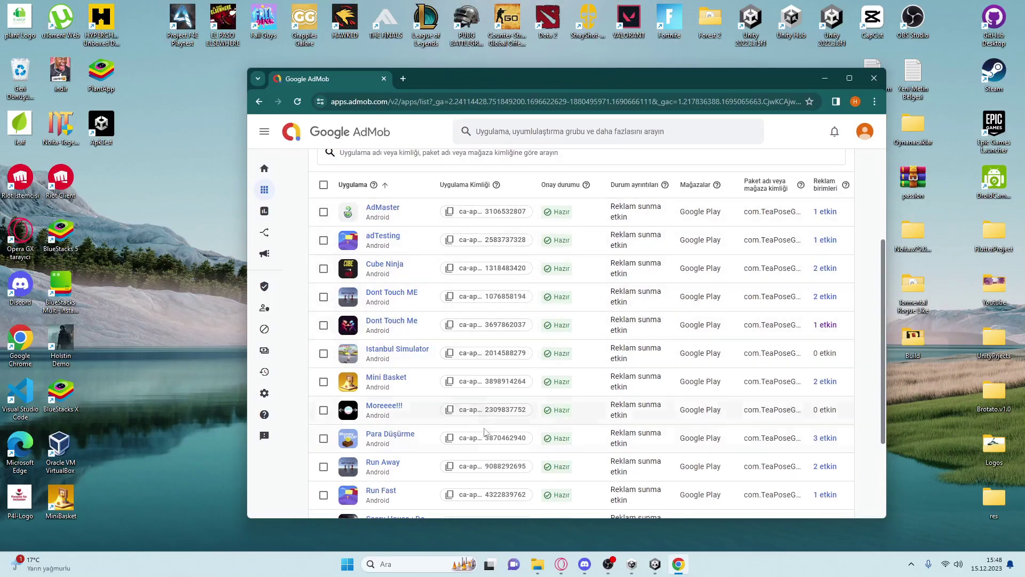
pyautogui.click(518, 409)
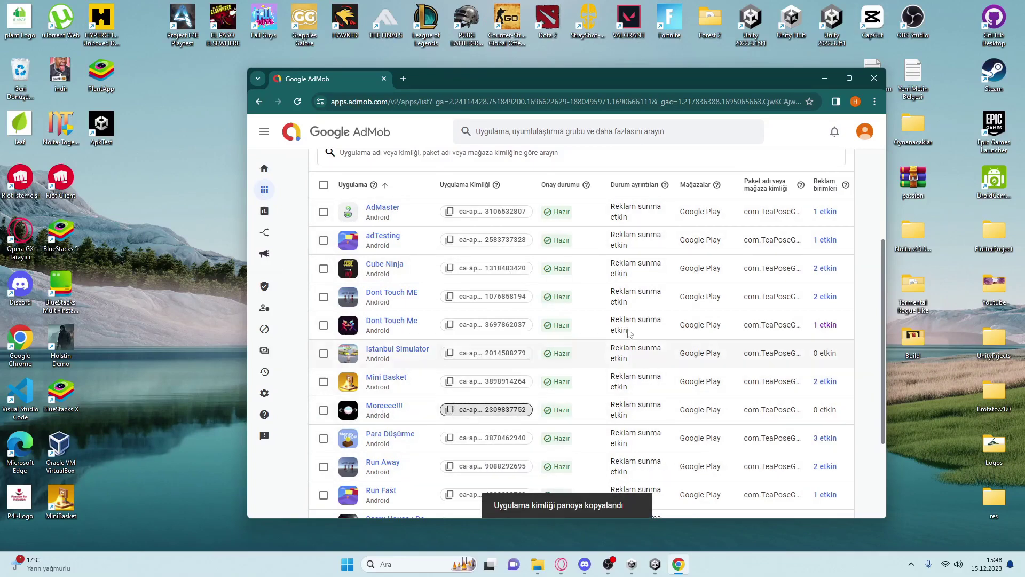
pyautogui.moveTo(783, 80); pyautogui.dragTo(0, 80)
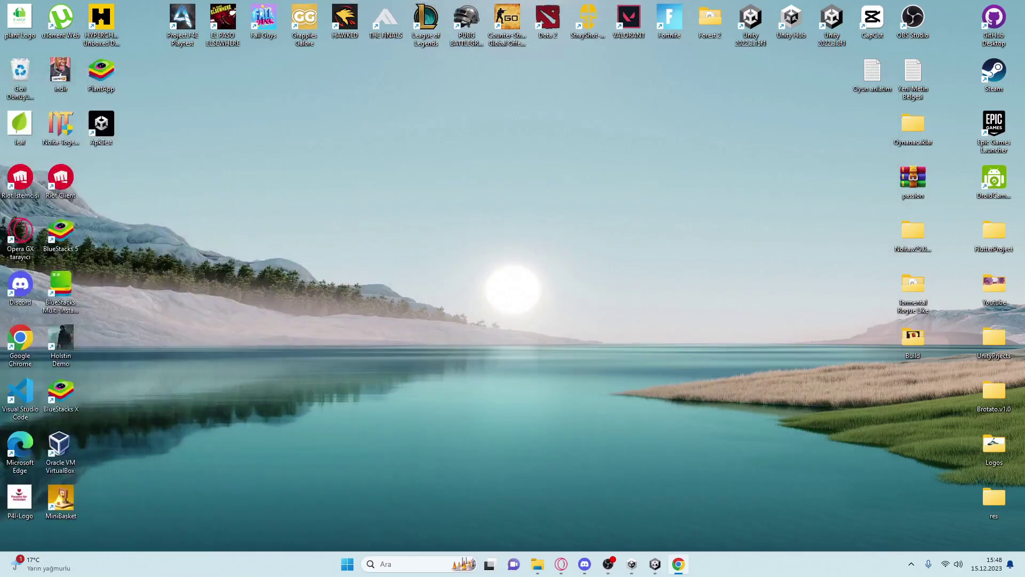
# Paste the AdMob app ID into the Android App ID field, leaving Optimize ad loading off
pyautogui.click(656, 564)
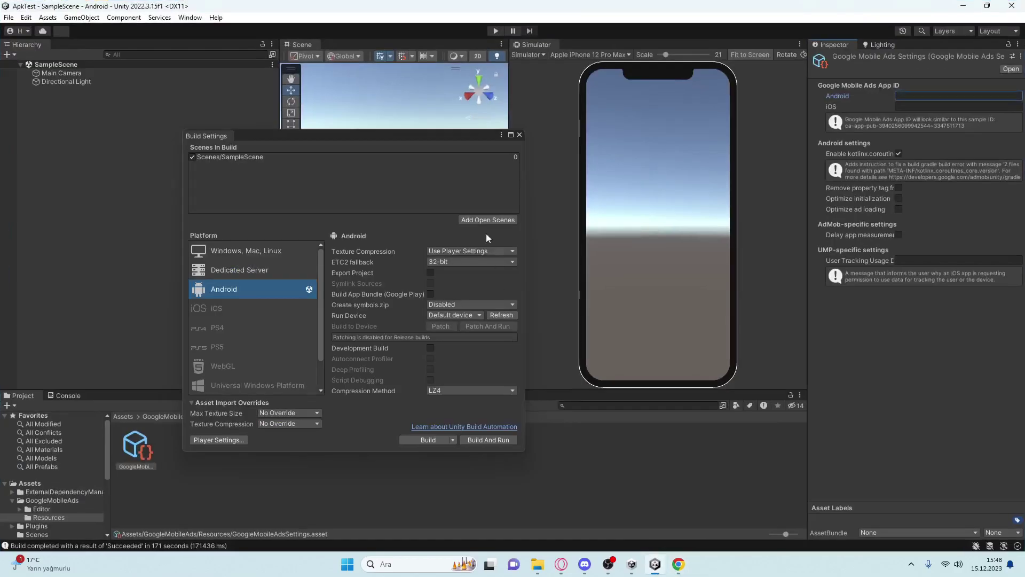
pyautogui.hotkey('ctrl', 'v')
pyautogui.click(915, 106)
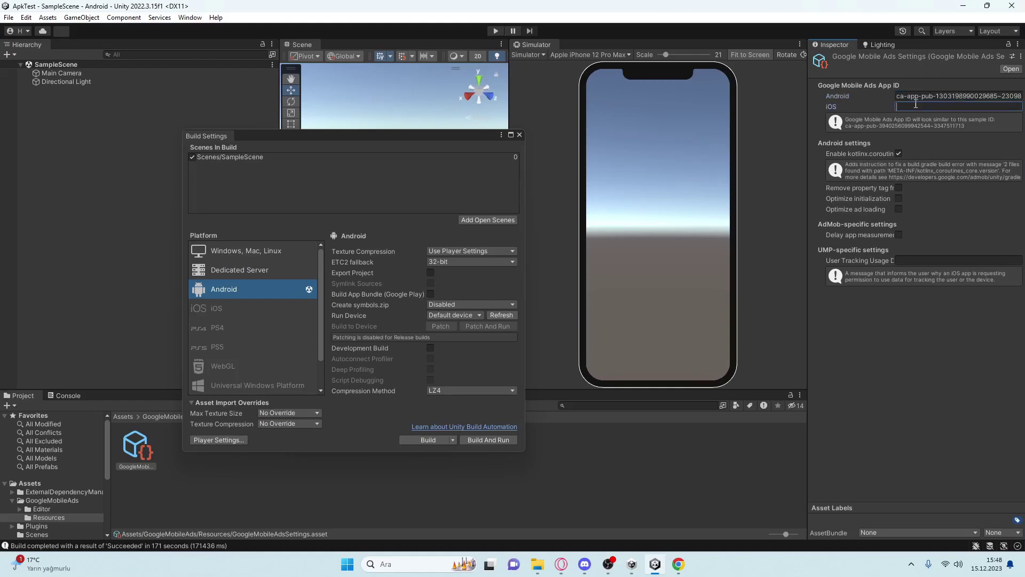
pyautogui.click(899, 208)
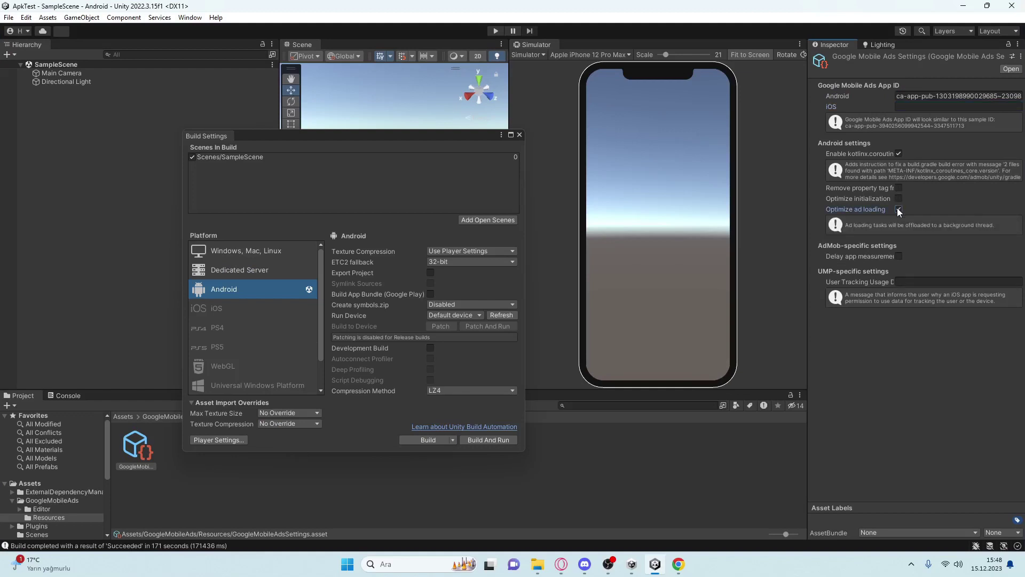
pyautogui.click(899, 208)
# Reposition the Build Settings window and select SampleScene in the build list
pyautogui.moveTo(438, 137); pyautogui.dragTo(488, 137)
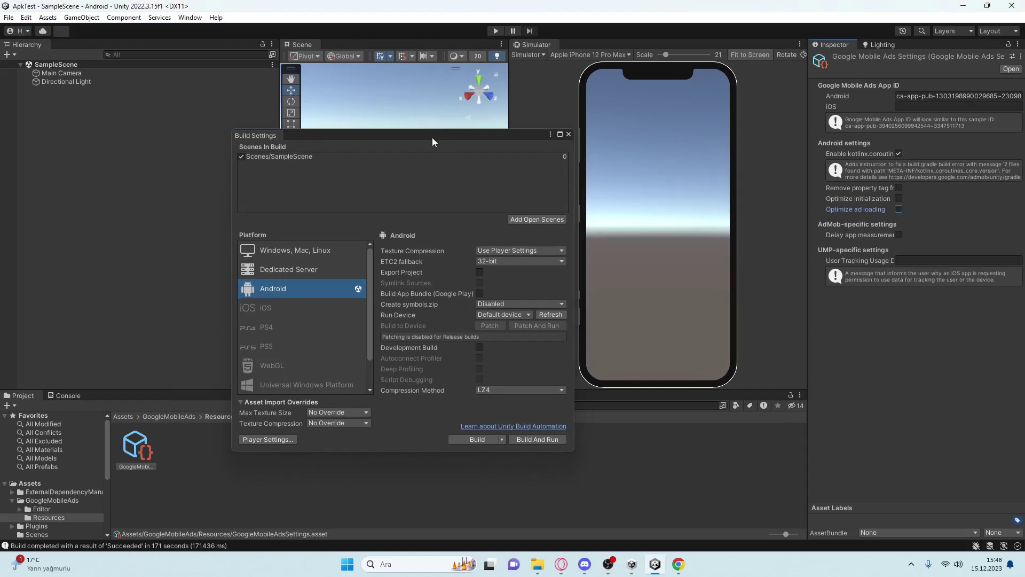
pyautogui.moveTo(431, 137); pyautogui.dragTo(581, 113)
pyautogui.click(376, 149)
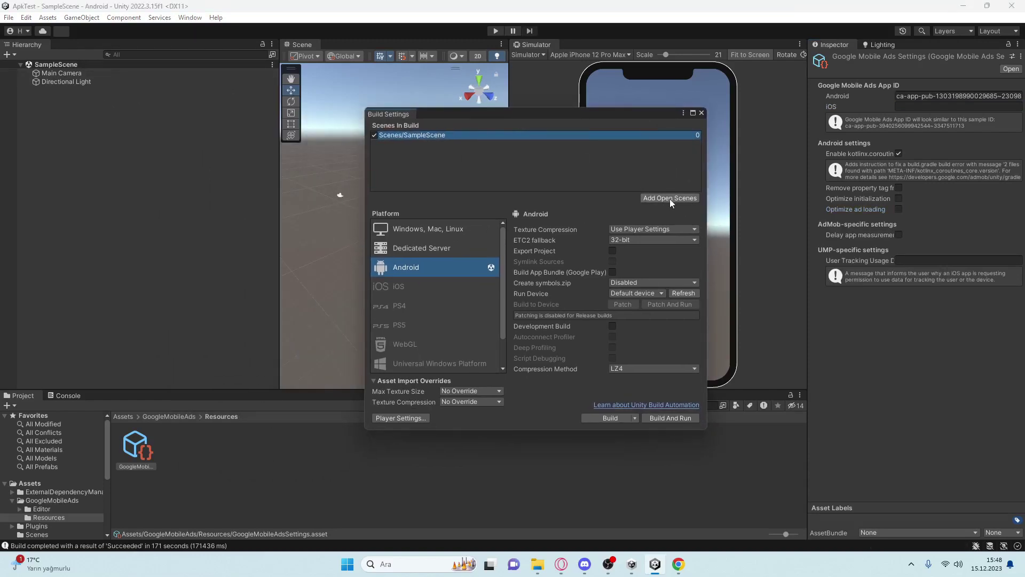
pyautogui.moveTo(558, 114); pyautogui.dragTo(532, 111)
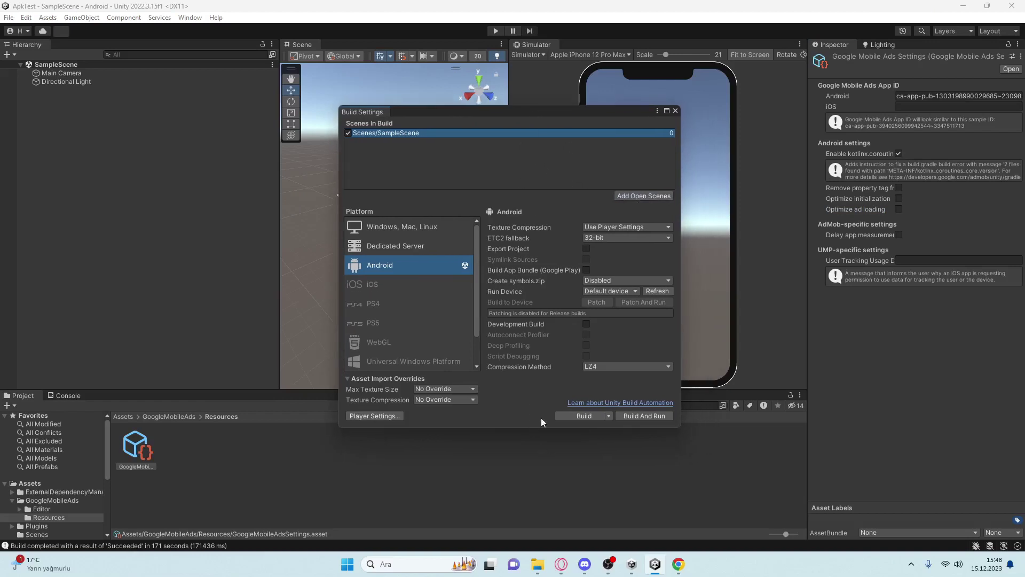
# Build the Android project as test2 into the ApkTest folder
pyautogui.moveTo(537, 564)
pyautogui.click(575, 492)
pyautogui.click(746, 97)
pyautogui.click(592, 418)
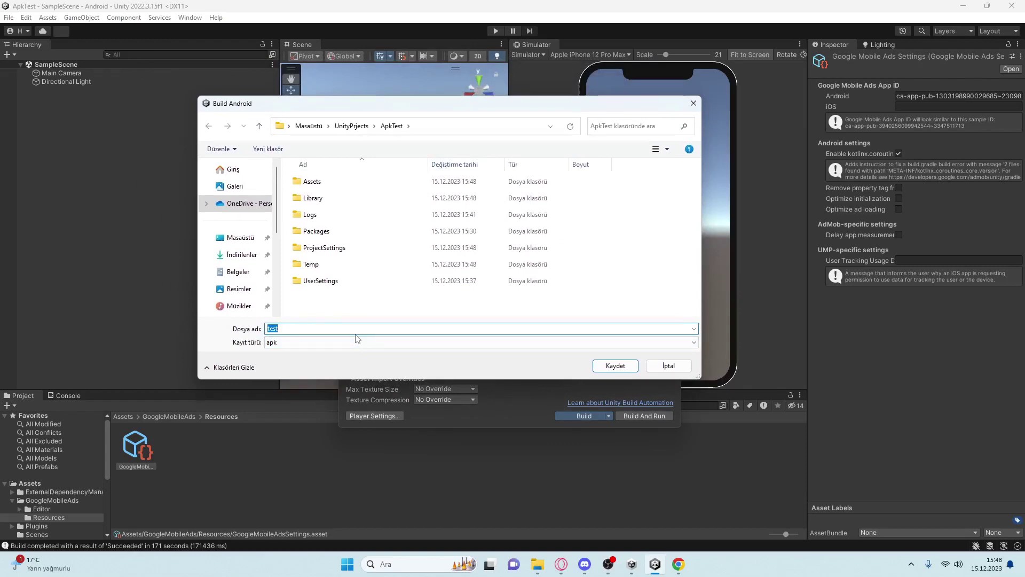
pyautogui.click(355, 335)
pyautogui.press('Return')
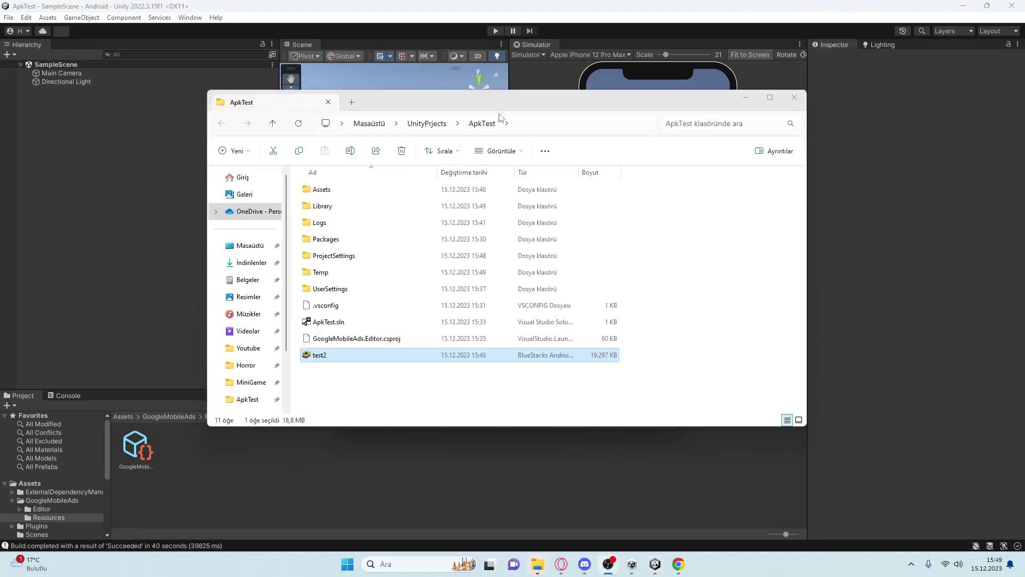
# Deselect test2 in Explorer and minimize Unity while BlueStacks installs the APK
pyautogui.click(574, 384)
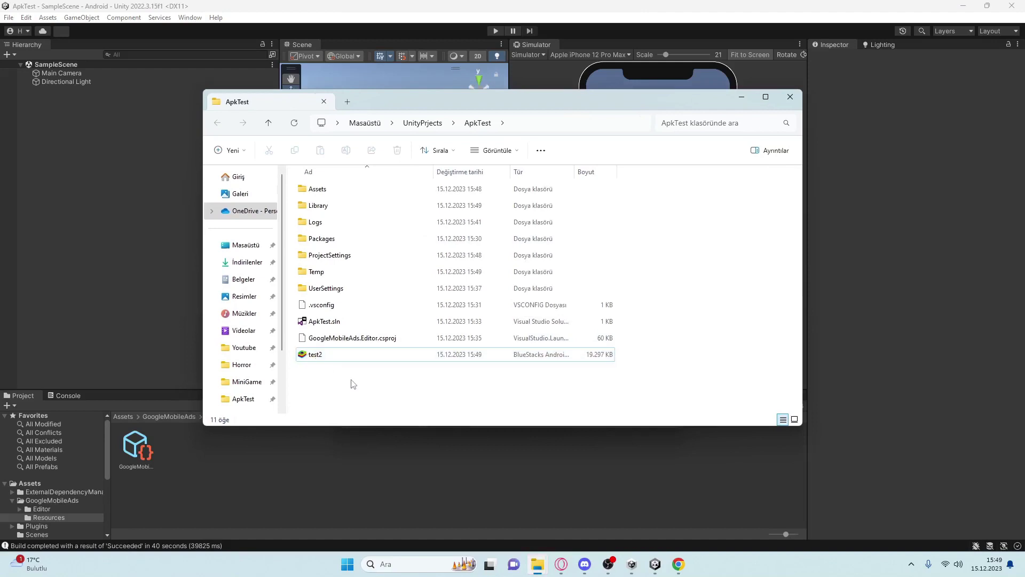
pyautogui.click(972, 10)
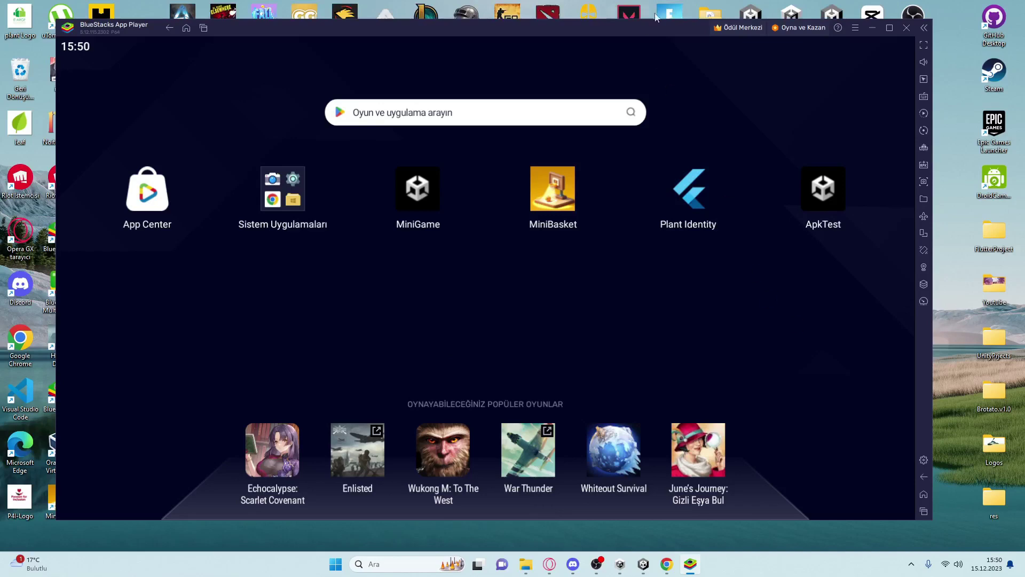
# Let ApkTest run its sky-and-ground scene in BlueStacks, then switch back to Unity
pyautogui.moveTo(675, 29); pyautogui.dragTo(672, 29)
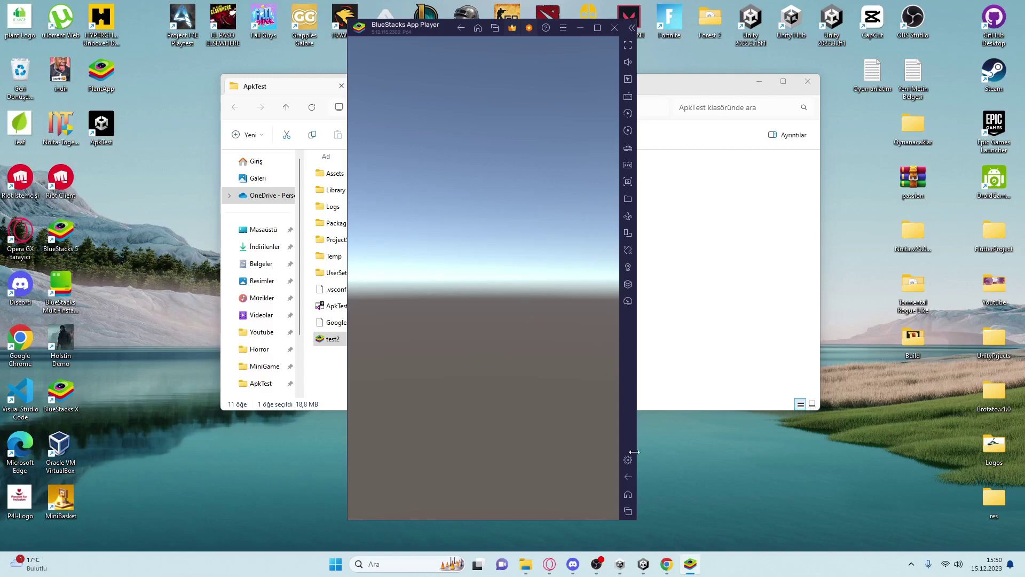
pyautogui.moveTo(647, 564)
pyautogui.click(642, 567)
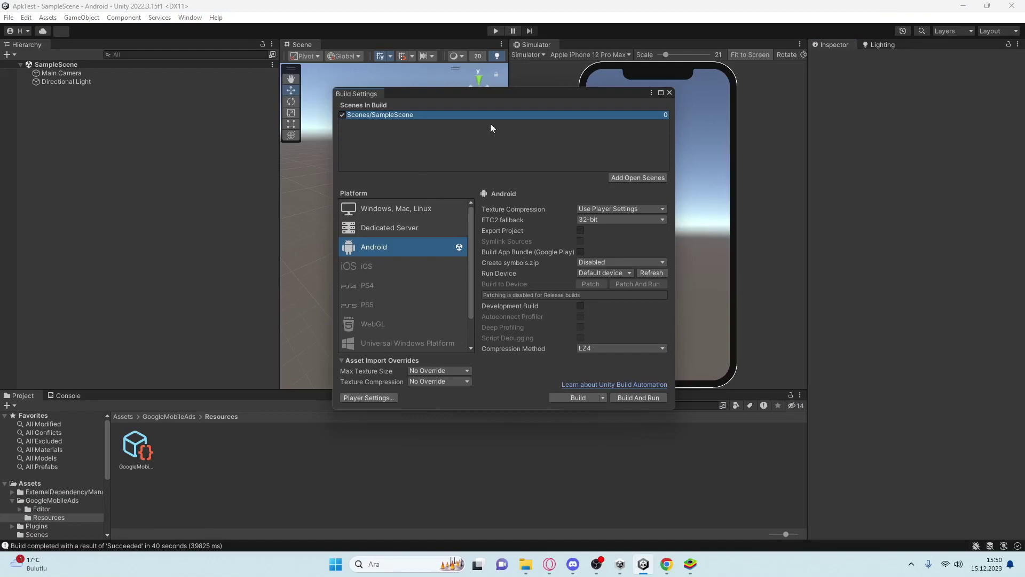
# Close Build Settings and bring BlueStacks running ApkTest in front of Unity
pyautogui.moveTo(513, 93); pyautogui.dragTo(456, 99)
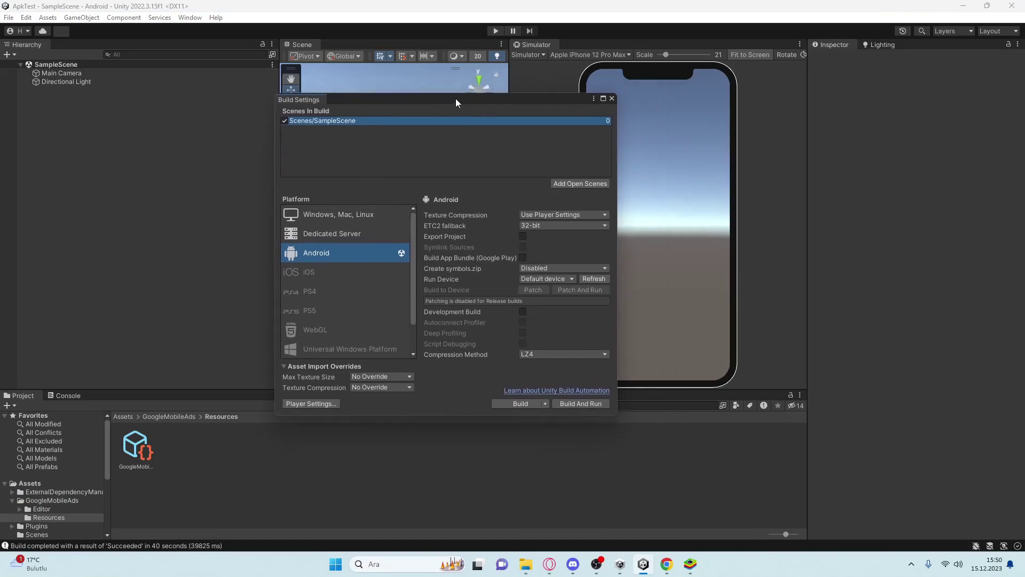
pyautogui.click(613, 98)
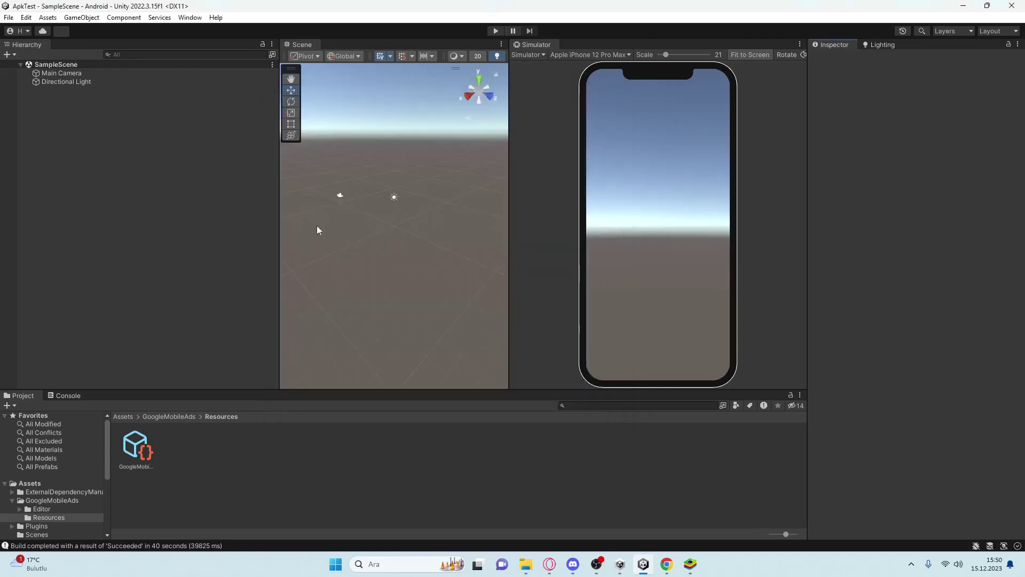
pyautogui.click(690, 564)
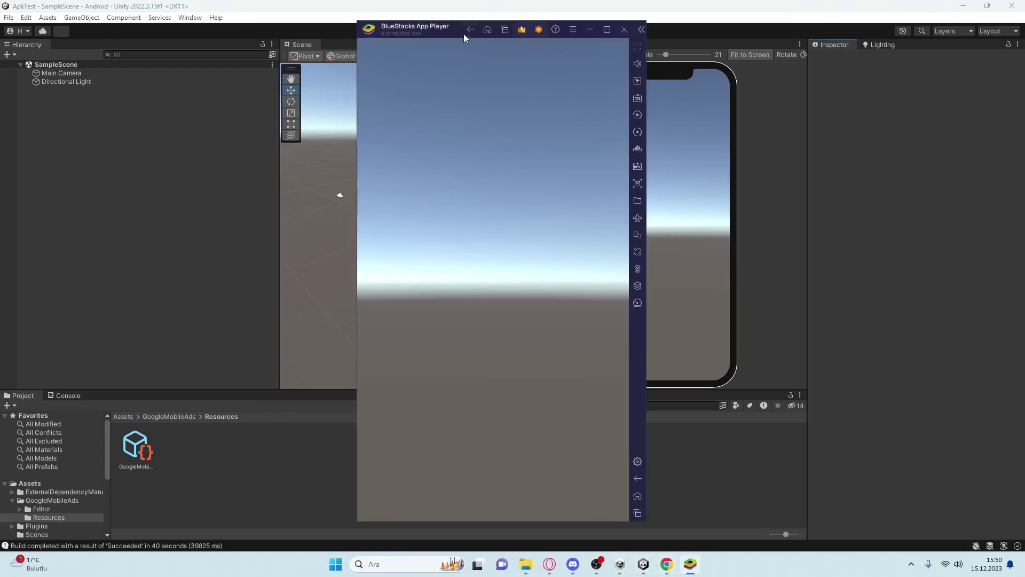
pyautogui.moveTo(447, 27); pyautogui.dragTo(478, 30)
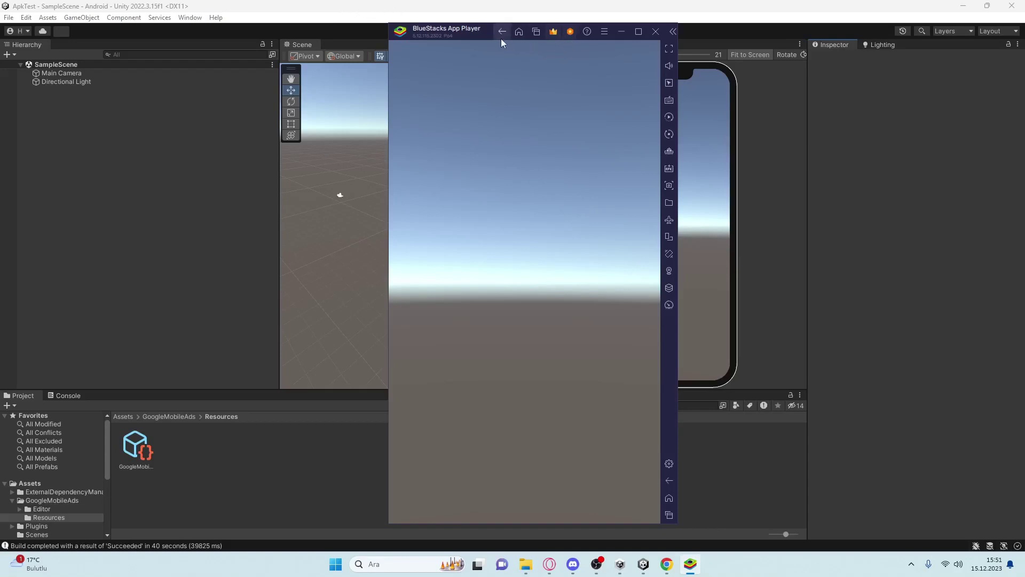
pyautogui.moveTo(478, 31); pyautogui.dragTo(485, 33)
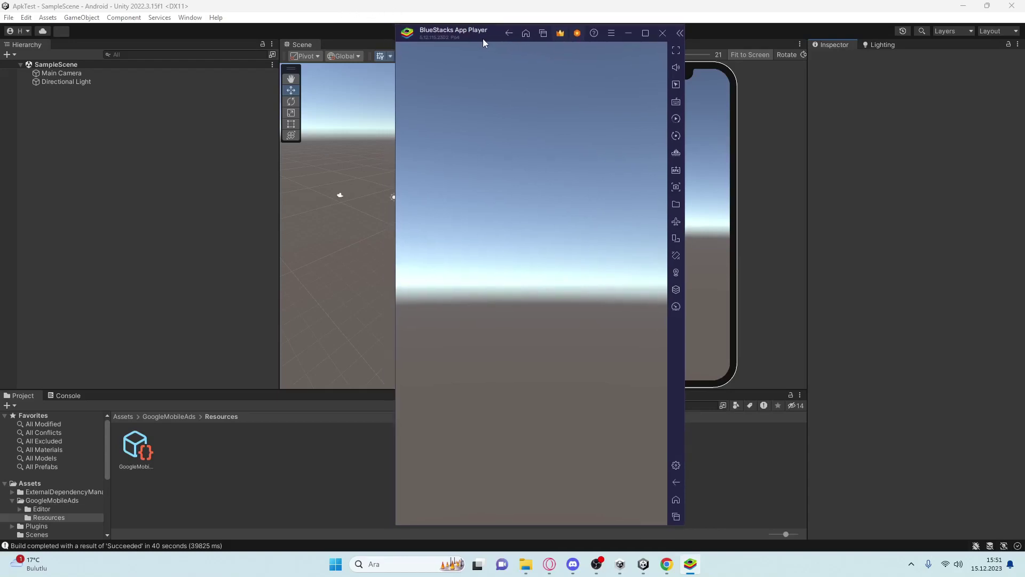